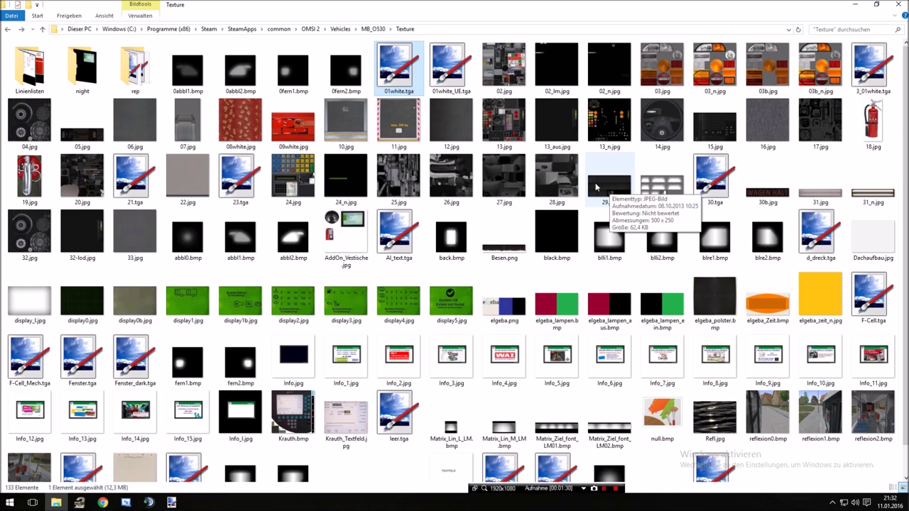
Open 01white.tga in paint.net to view the bus texture, discard the unsaved tutorial image, and close the program
double_click(412, 80)
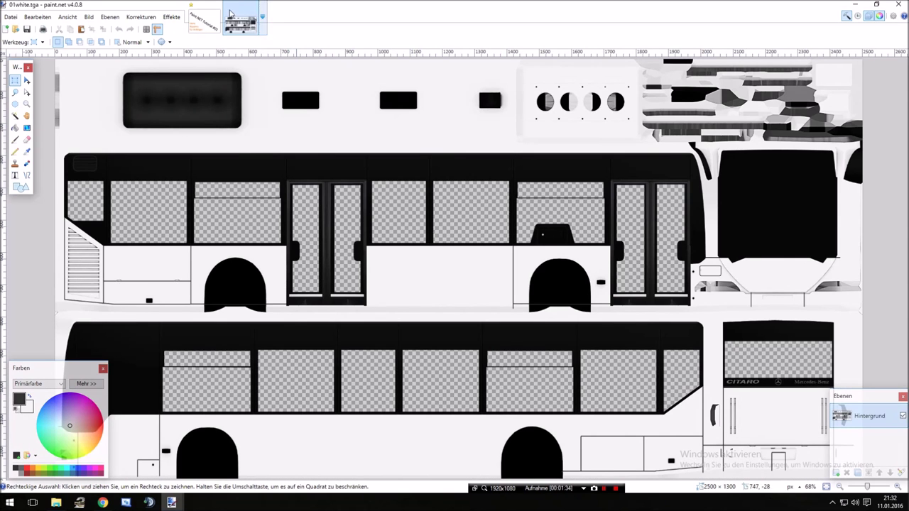
left_click(217, 5)
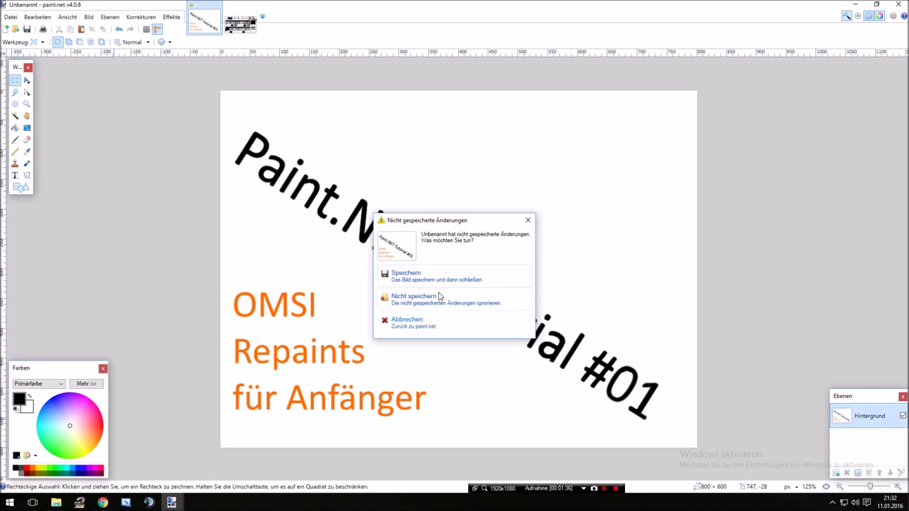
left_click(440, 299)
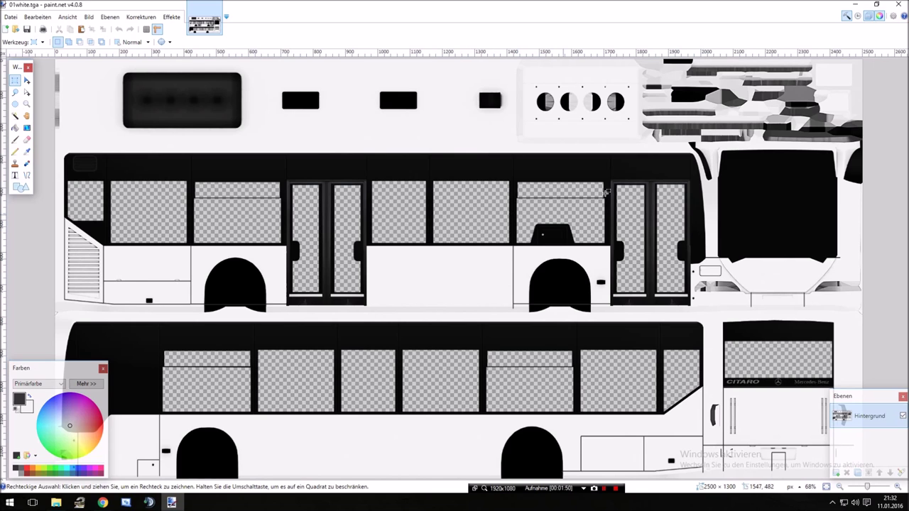
left_click(898, 4)
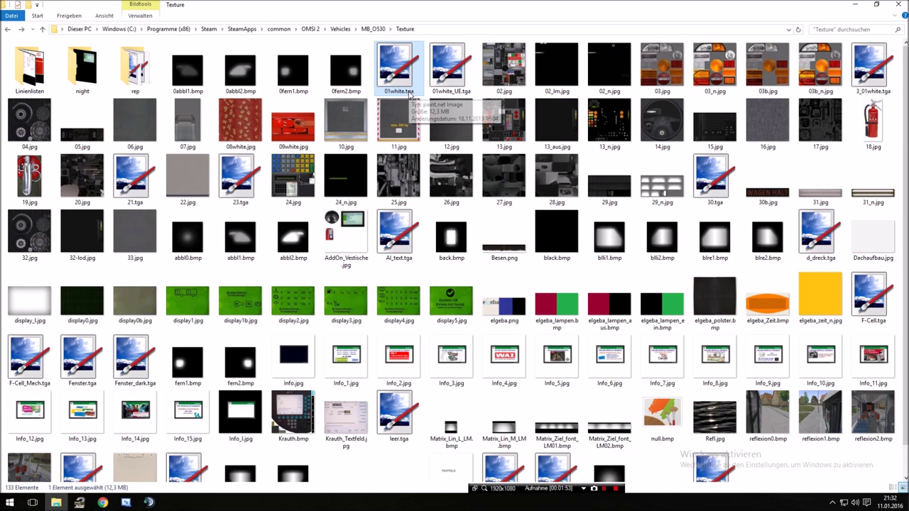
Copy 01white.tga from the Texture folder and open the rep subfolder
right_click(400, 71)
left_click(319, 267)
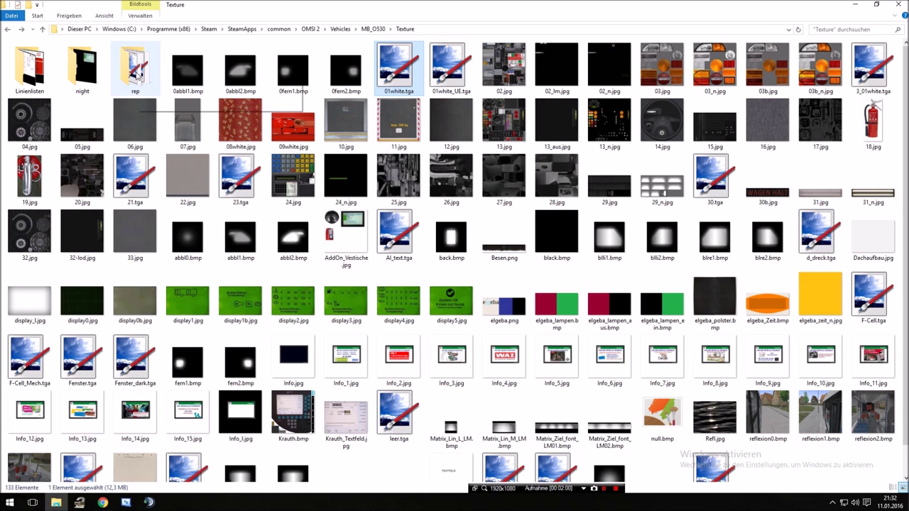
double_click(137, 71)
scroll(466, 218, "down", 5)
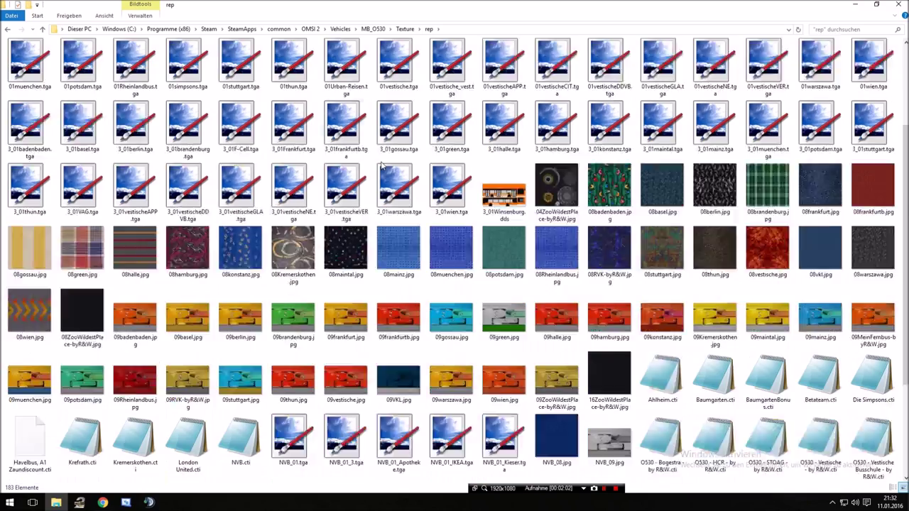
scroll(466, 218, "up", 4)
scroll(664, 227, "down", 4)
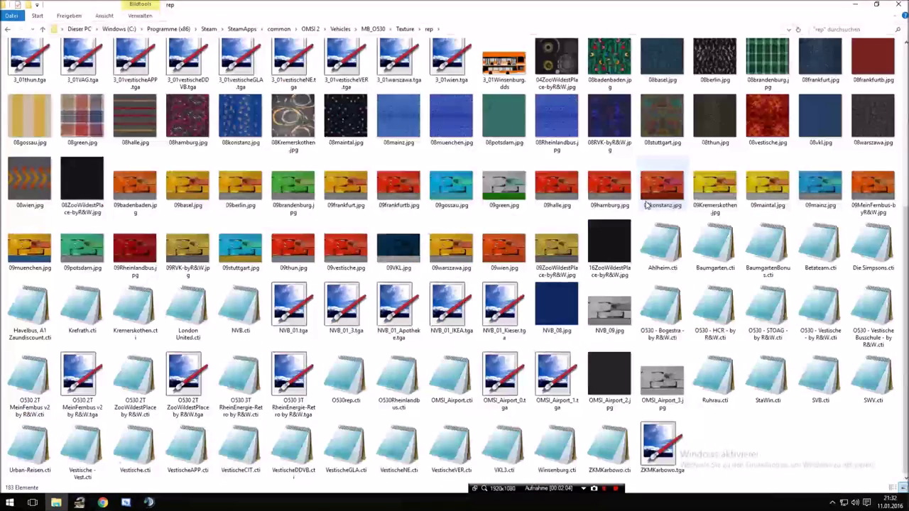
Create a new folder named connexxion inside the rep folder
right_click(734, 441)
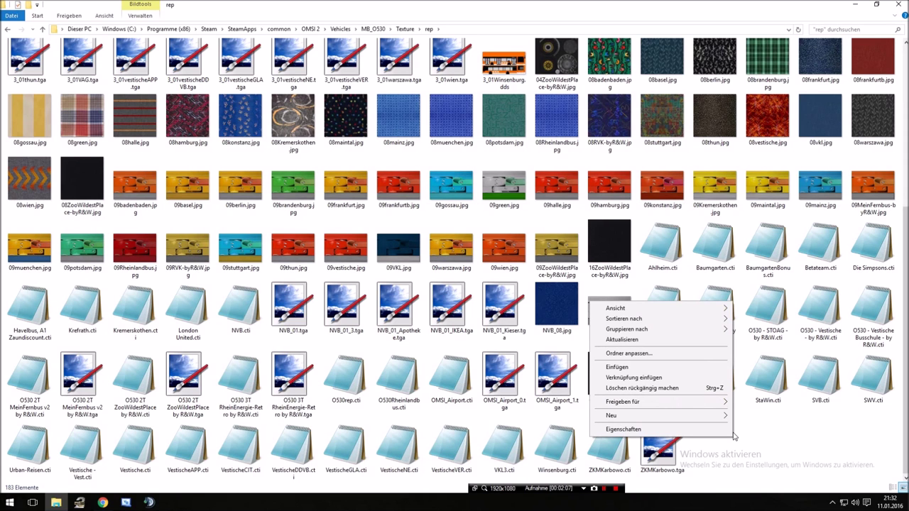
mouse_move(643, 417)
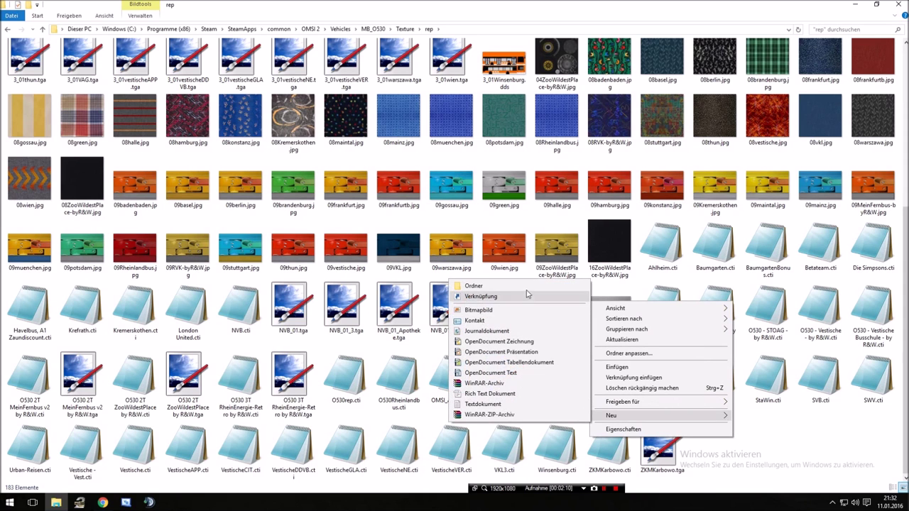
left_click(475, 286)
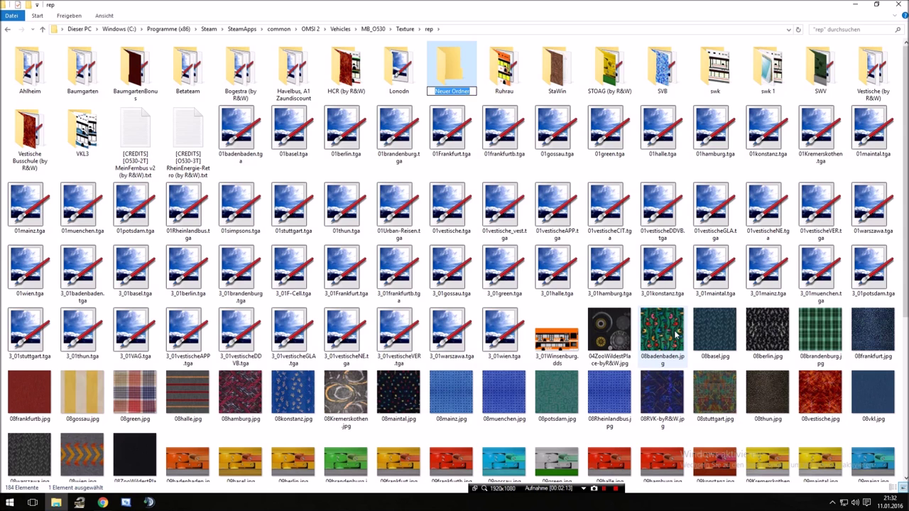
type("co")
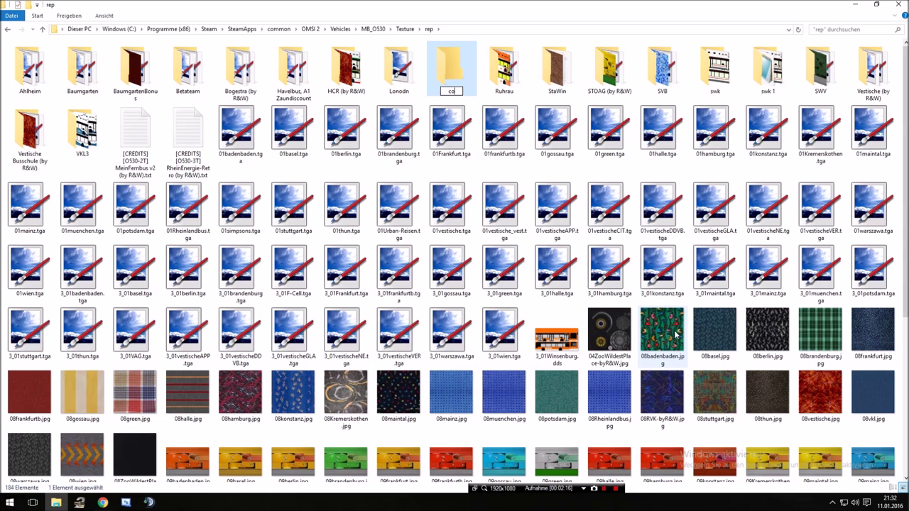
type("nnexion")
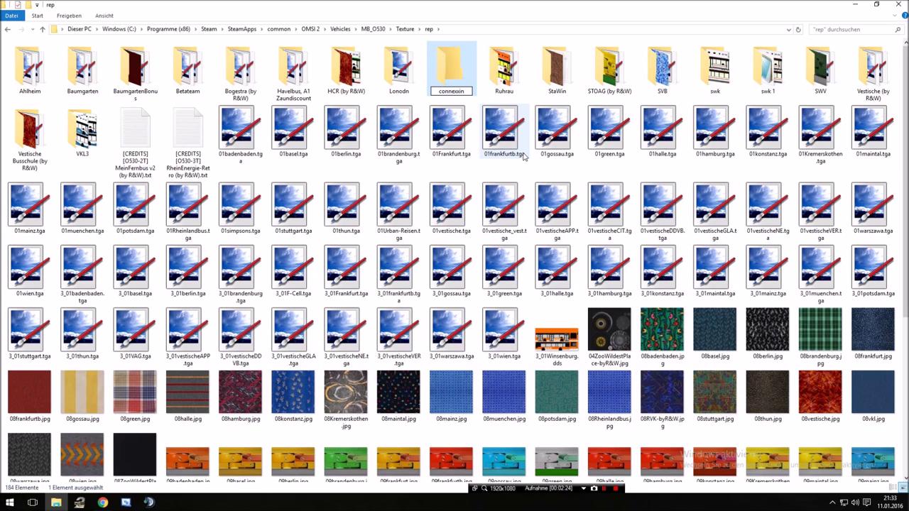
type("o")
key("Return")
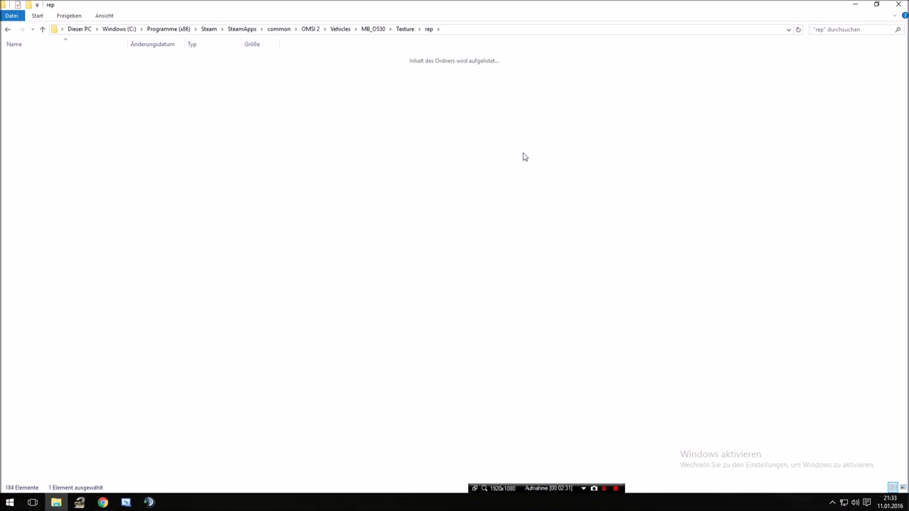
Open the connexxion folder and paste the copied 01white.tga into it
key("Return")
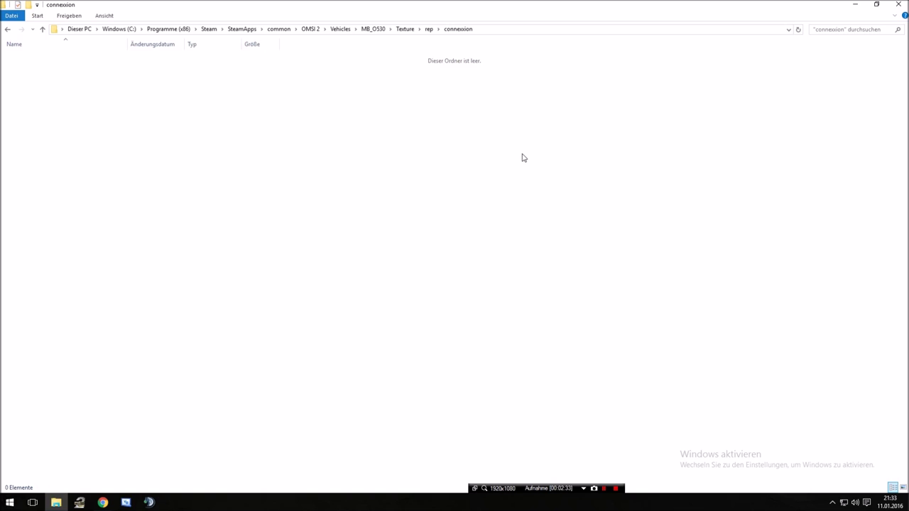
left_click(9, 30)
double_click(302, 79)
right_click(218, 133)
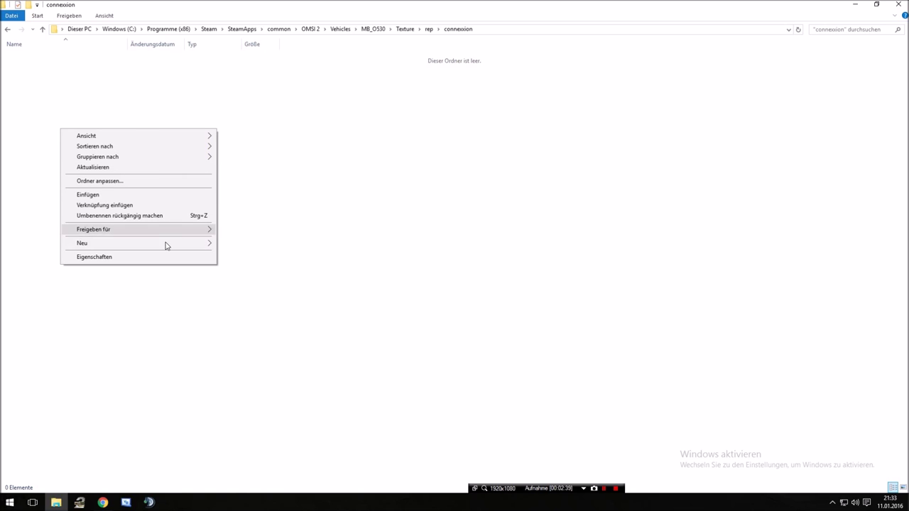
left_click(164, 195)
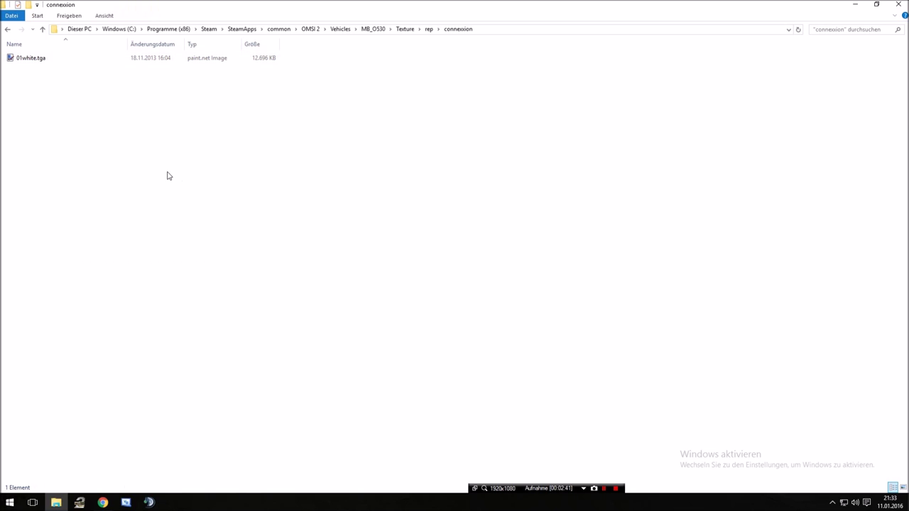
Rename the pasted texture file as 01connixxion.tga
left_click(37, 61)
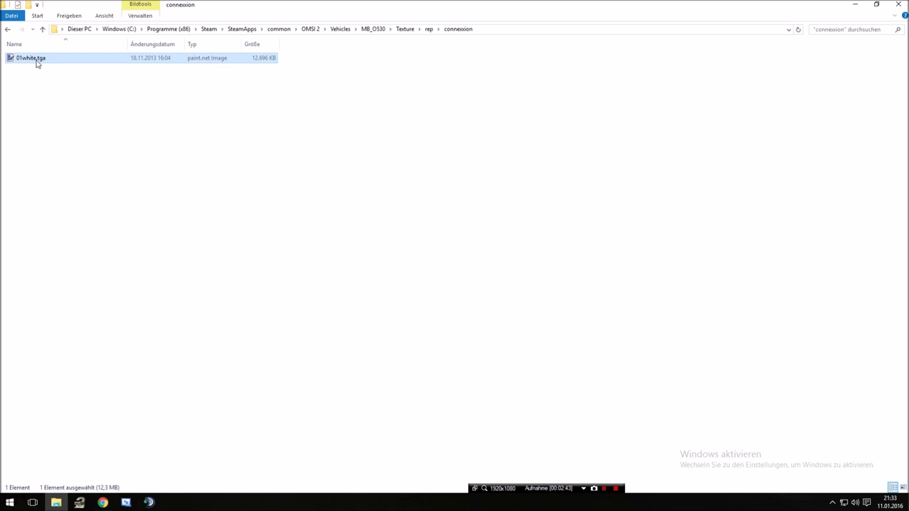
left_click(37, 61)
key("Right")
key("BackSpace")
key("BackSpace")
key("BackSpace")
key("BackSpace")
key("BackSpace")
type("conn")
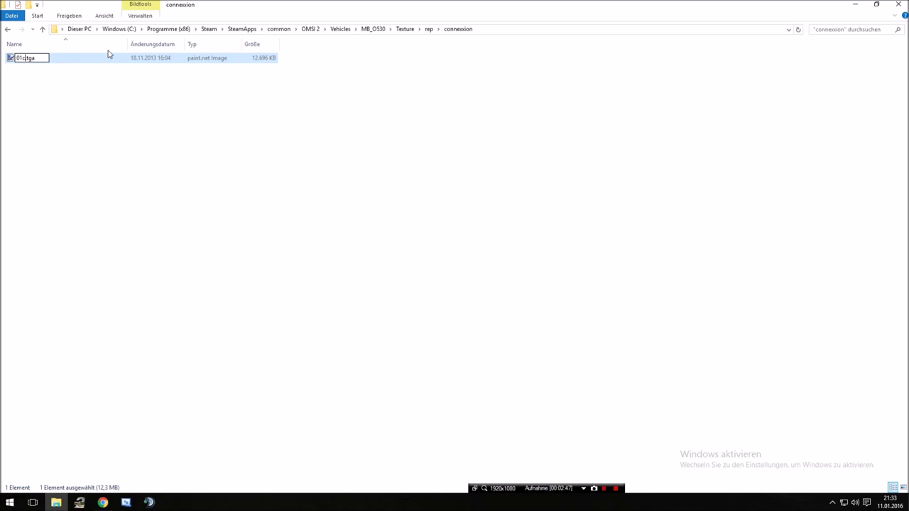
type("ixxion")
key("Return")
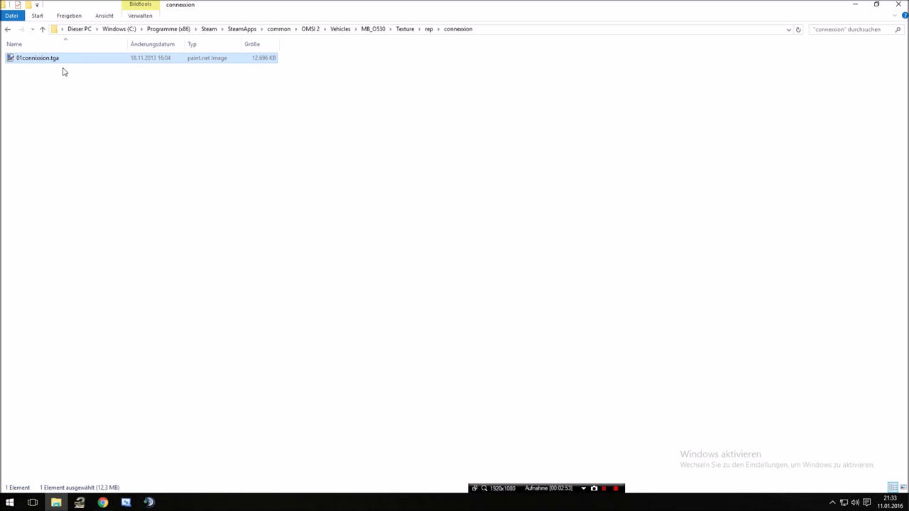
left_click(103, 122)
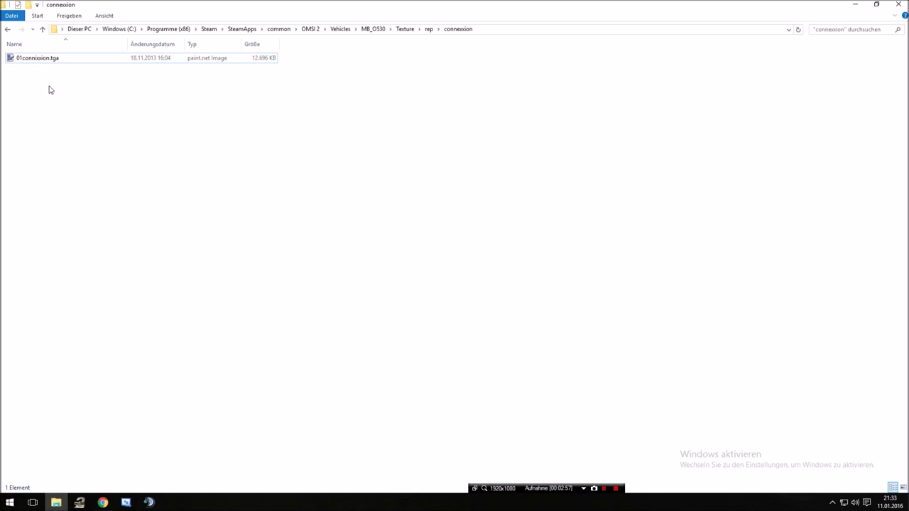
Open O530rep.cti from the rep folder, examine how its repaint item entries are structured, and dock its editor window to half the screen
left_click(9, 32)
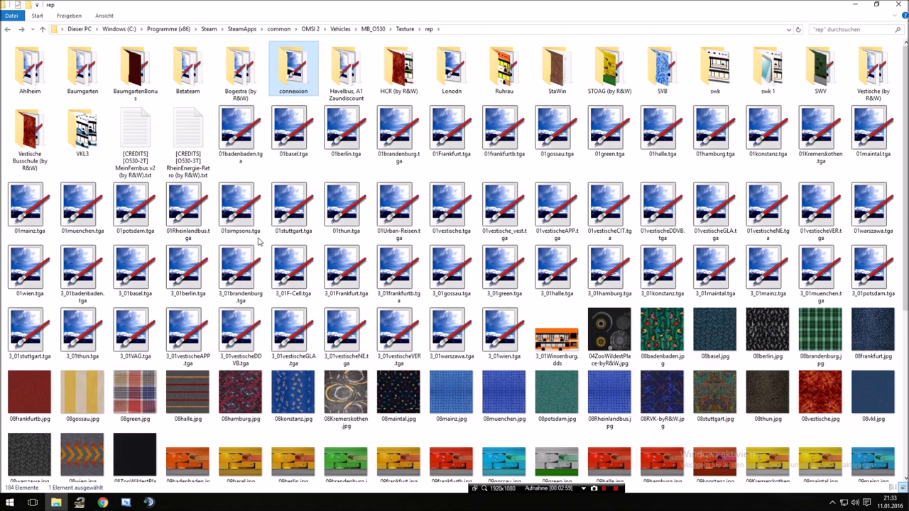
scroll(618, 393, "down", 4)
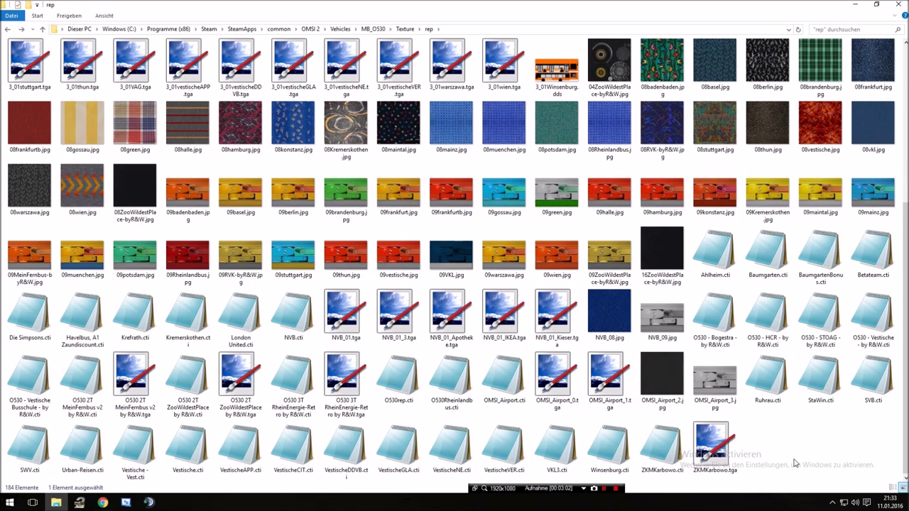
left_click(398, 380)
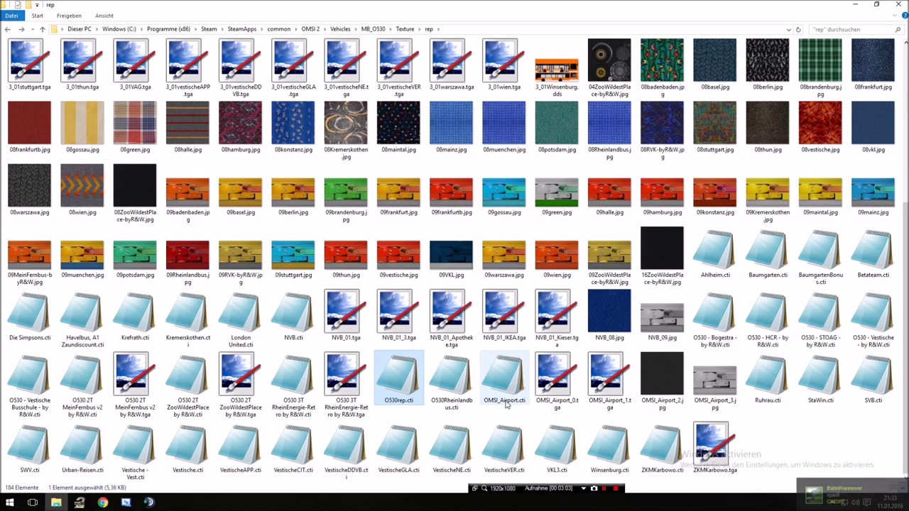
double_click(402, 384)
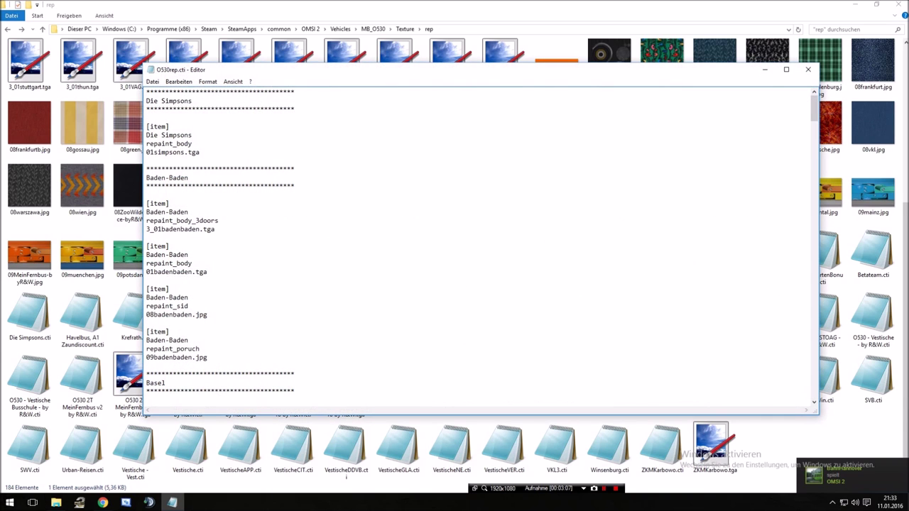
left_click(786, 69)
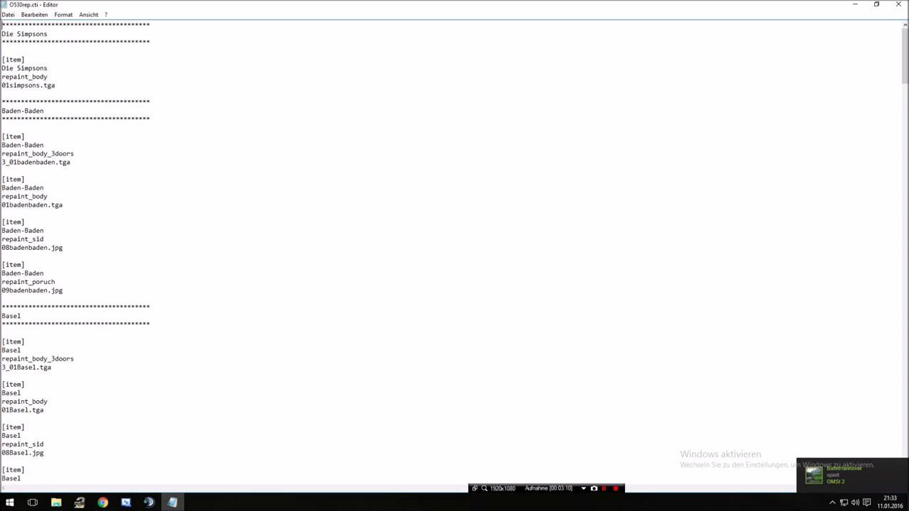
scroll(454, 252, "down", 5)
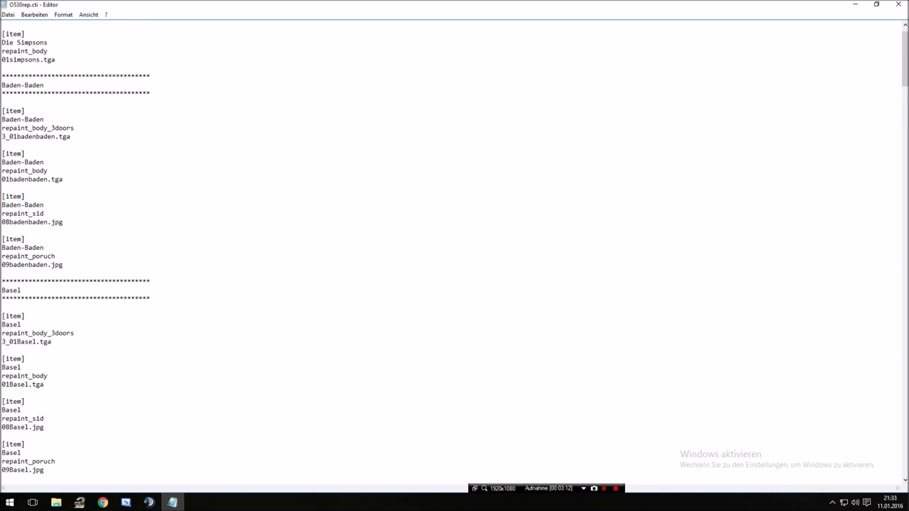
scroll(455, 252, "down", 6)
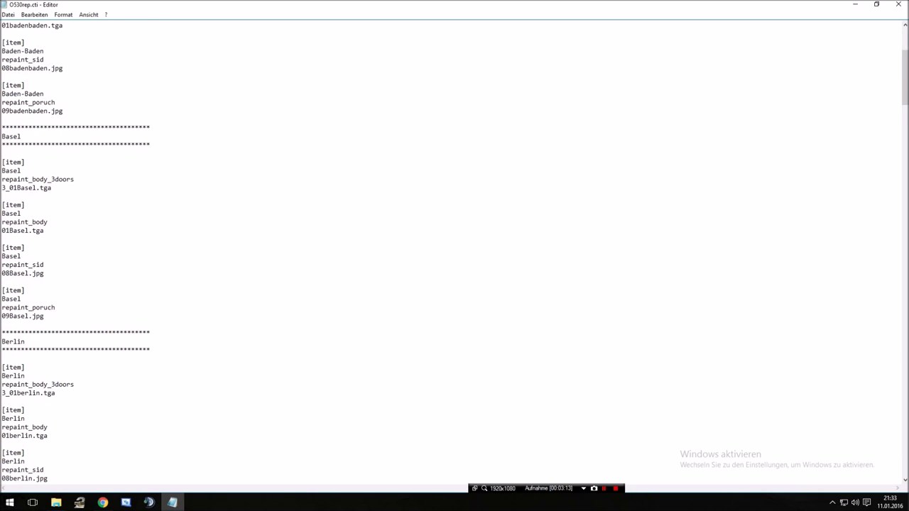
scroll(454, 253, "up", 11)
left_click_drag(402, 8, 2, 163)
left_click(142, 235)
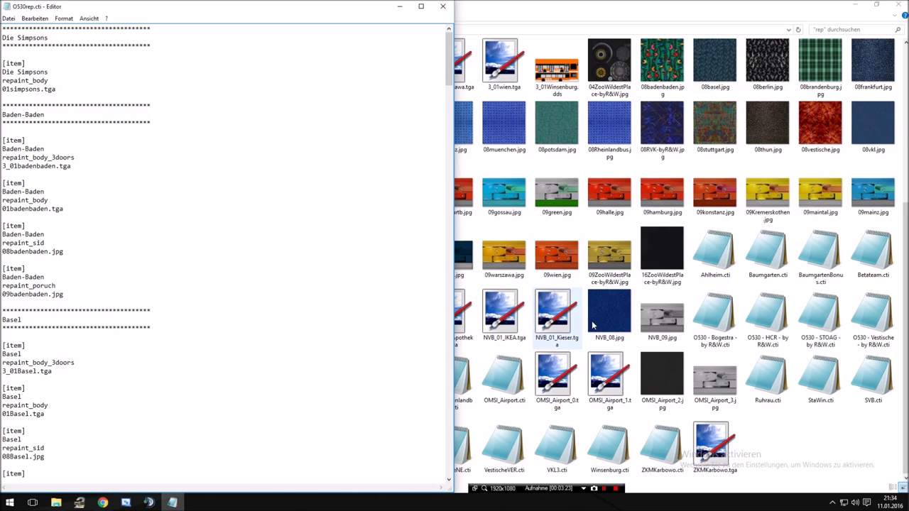
Create a text document in the rep folder, name it connxion.cti including the changed extension, and open it for editing
right_click(775, 433)
mouse_move(750, 411)
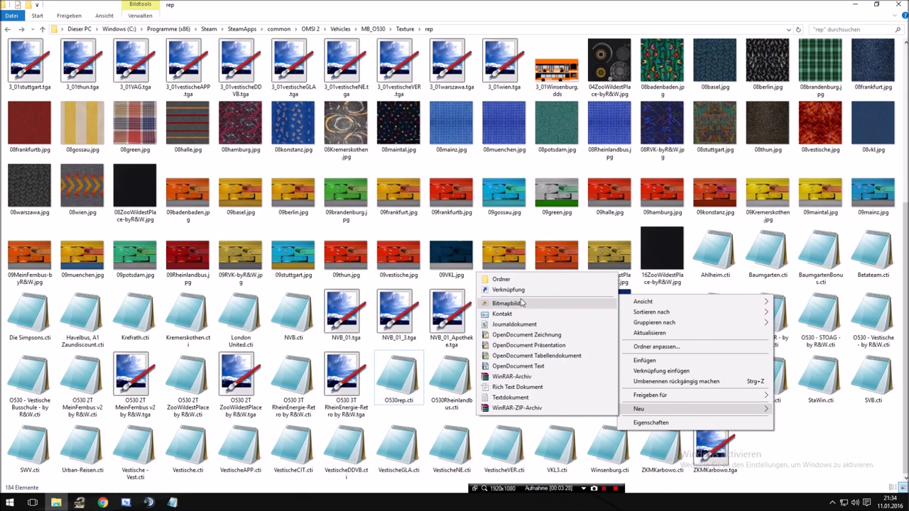
left_click(538, 398)
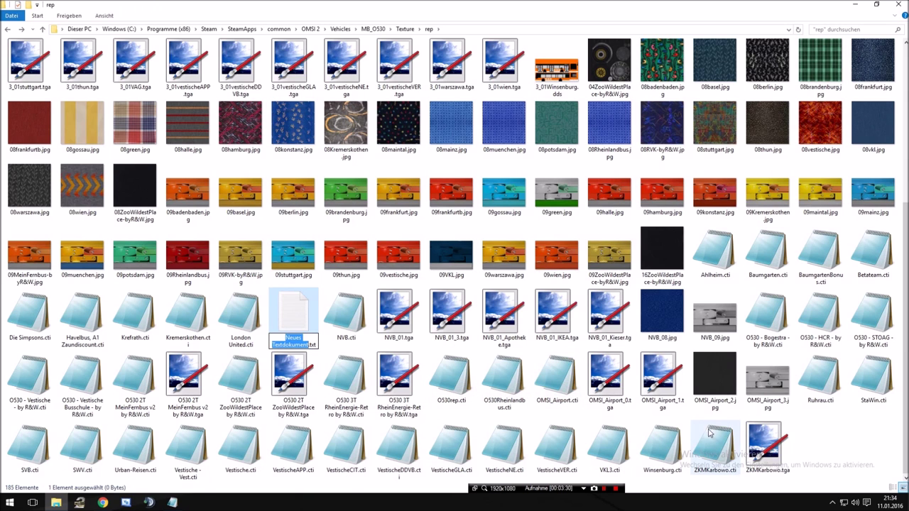
left_click(293, 339)
double_click(294, 344)
key("BackSpace")
key("BackSpace")
key("BackSpace")
key("BackSpace")
key("BackSpace")
key("BackSpace")
key("BackSpace")
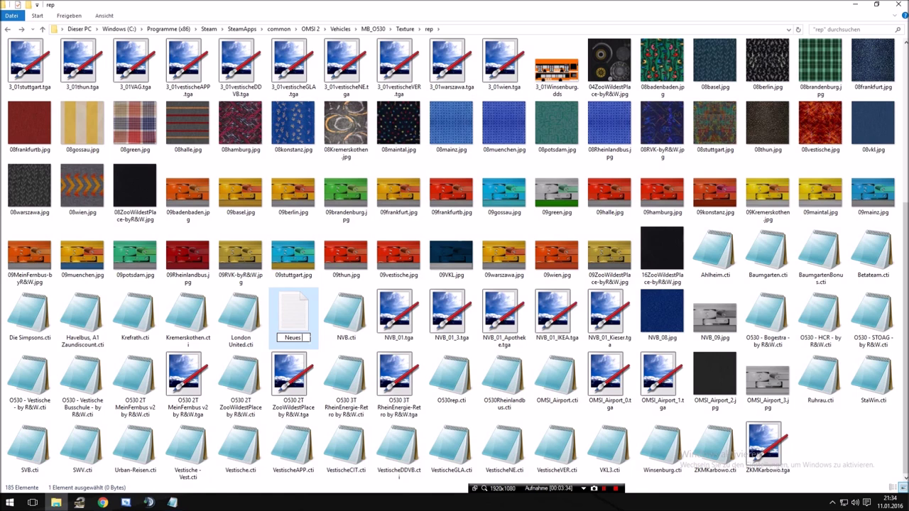
type("co")
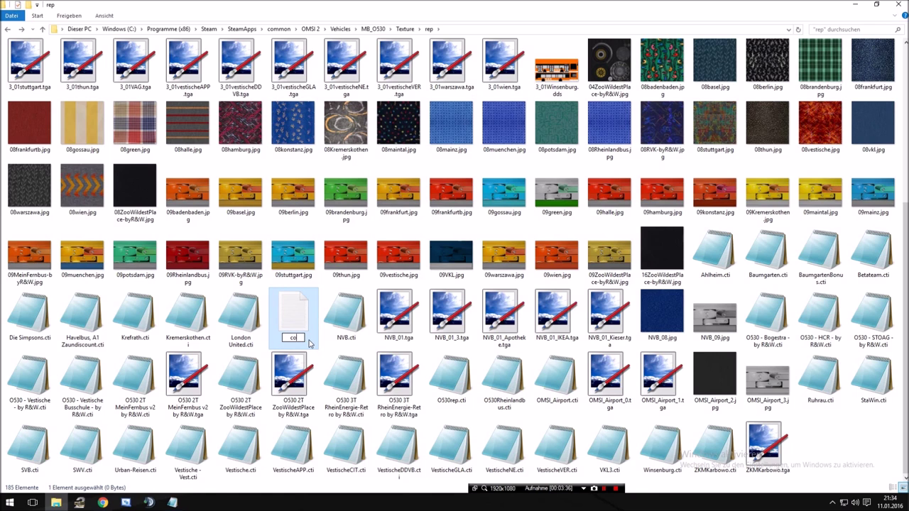
type("nnxion.cti")
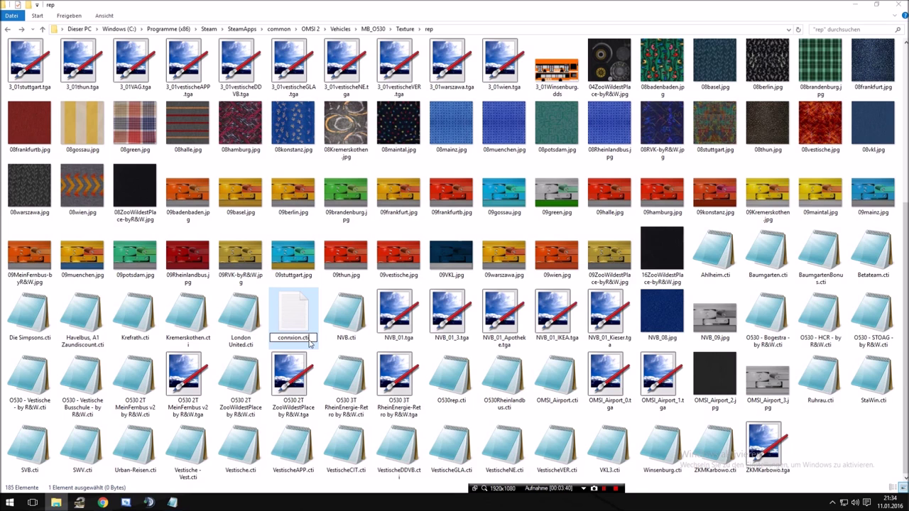
key("Return")
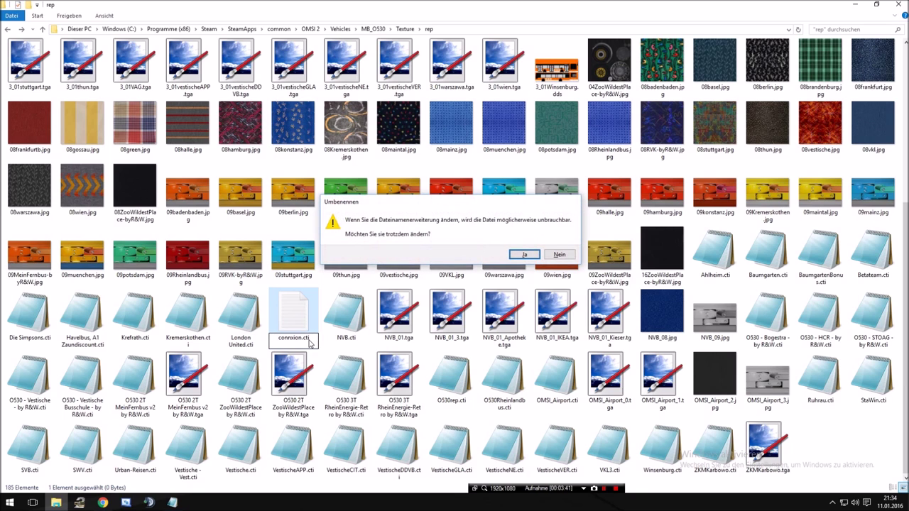
key("Return")
key("Return")
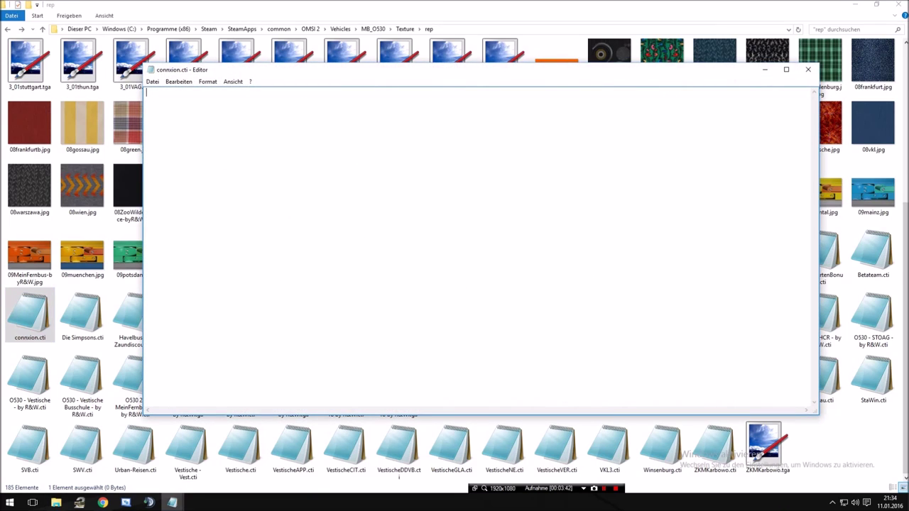
Dock the connxion.cti editor window to half the screen, side by side with the O530rep.cti window
left_click_drag(473, 76, 908, 80)
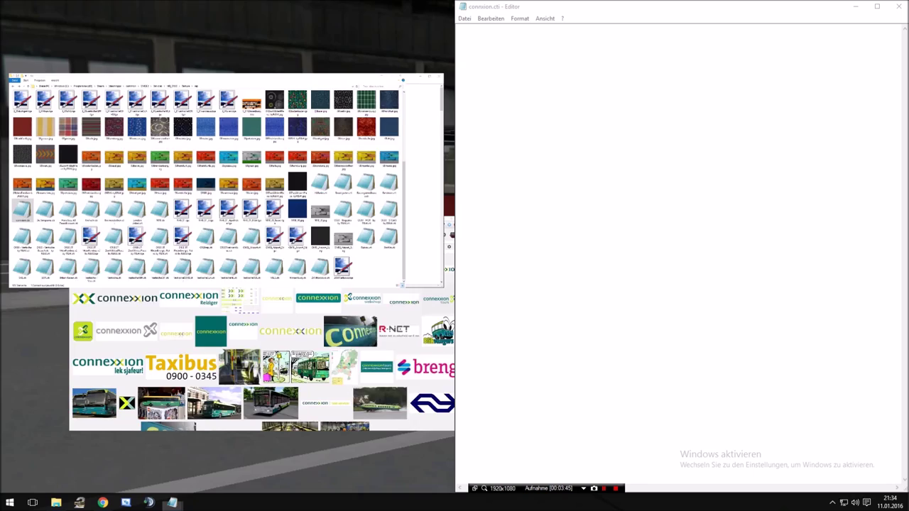
left_click(340, 196)
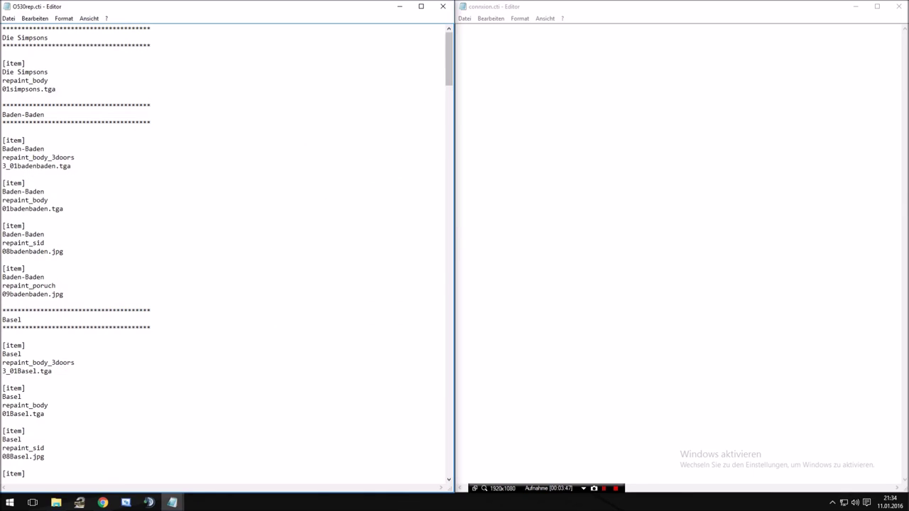
key("alt+Tab")
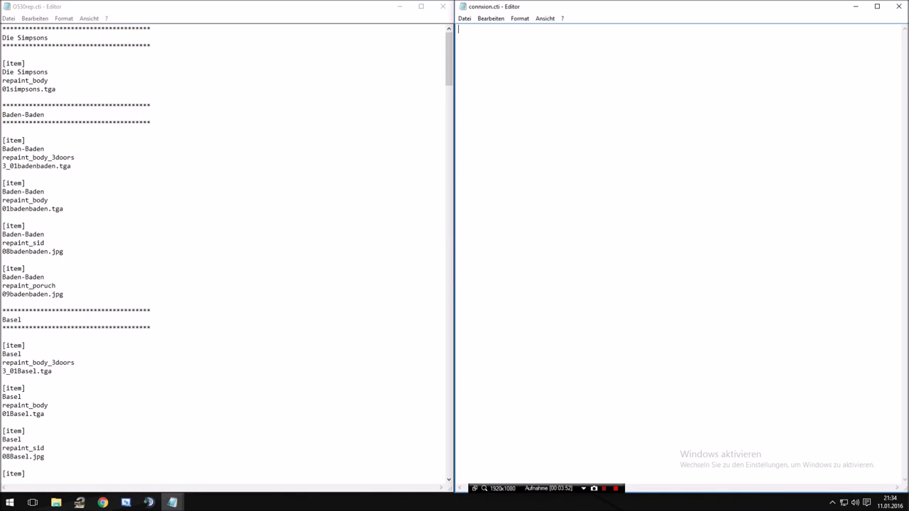
Copy the [item] tag from O530rep.cti into connxion.cti and enter Connexxion as the item name beneath it
left_click(56, 90)
left_click_drag(55, 89, 2, 64)
left_click(2, 63)
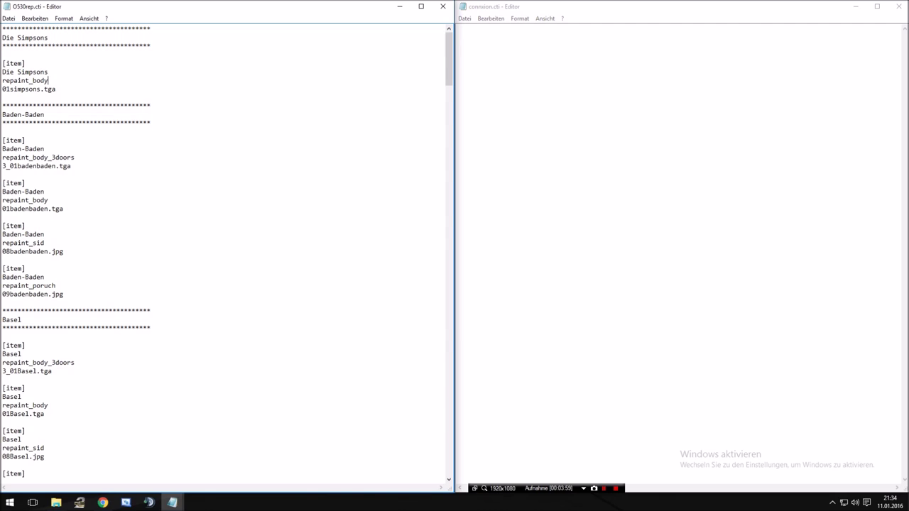
key("Up")
key("Up")
key("shift+Home")
key("ctrl+c")
key("alt+Tab")
key("ctrl+v")
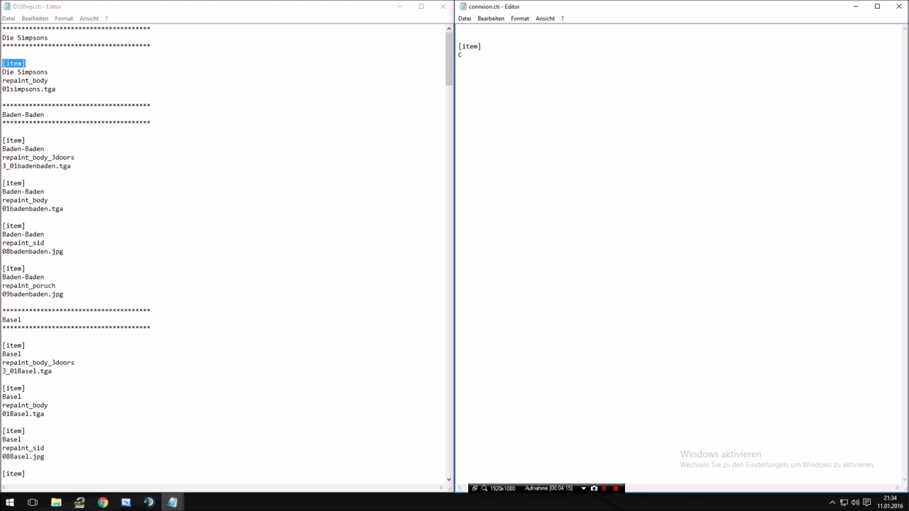
type("onnexxion")
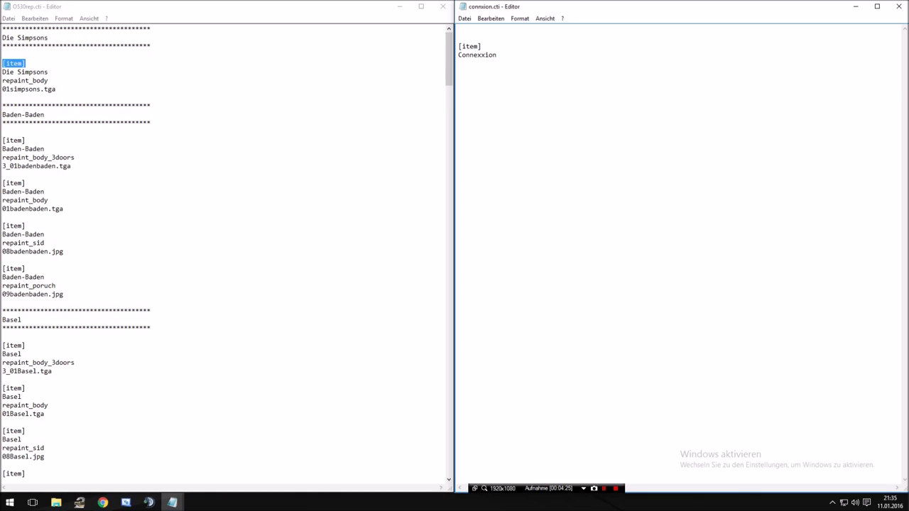
Copy repaint_body from the Die Simpsons entry into connxion.cti on the line below the Connexxion name
double_click(25, 80)
key("ctrl+c")
key("alt+Tab")
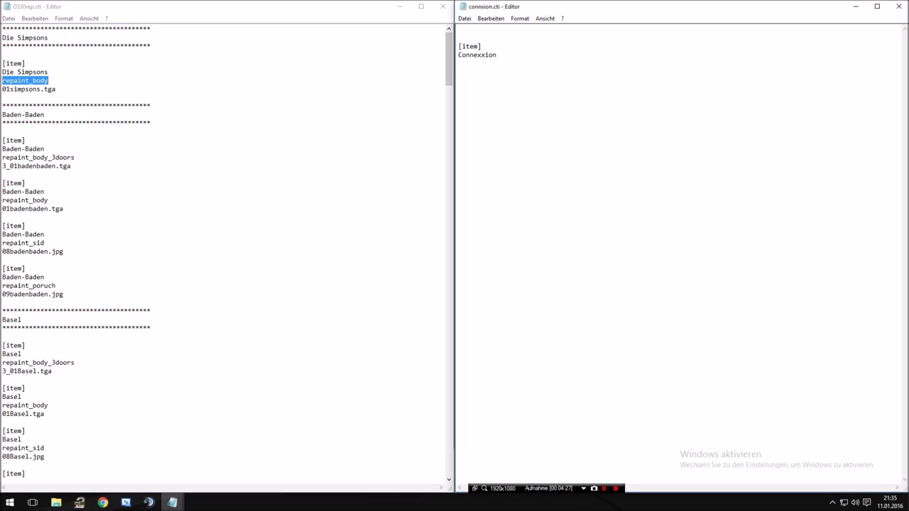
key("ctrl+v")
key("Return")
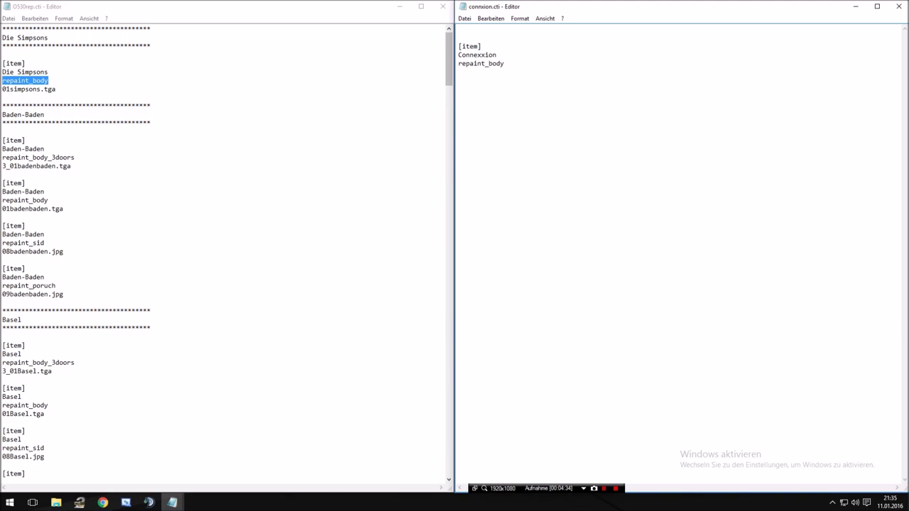
Enter the texture path connexxion\01connexxion.tga on the line below repaint_body in connxion.cti
key("alt+Tab")
key("Down")
key("alt+Tab")
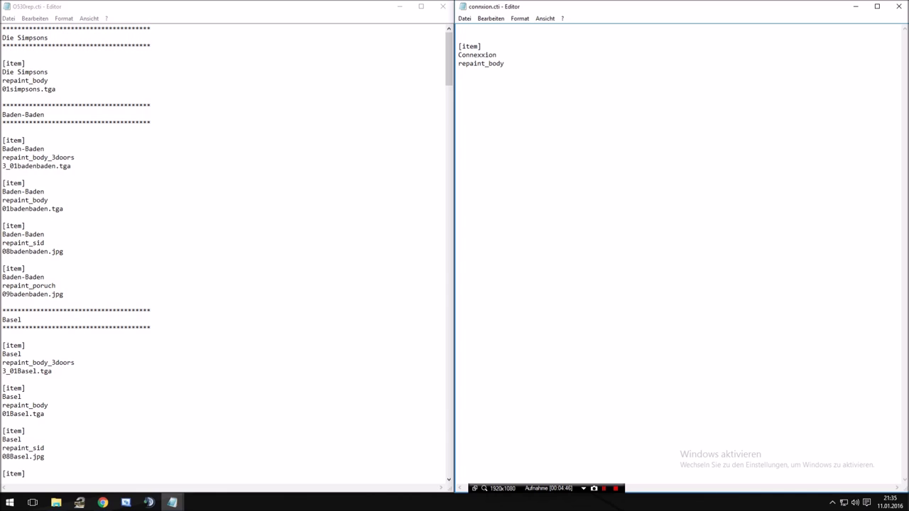
type("connexxi")
type("0")
type("connexxion")
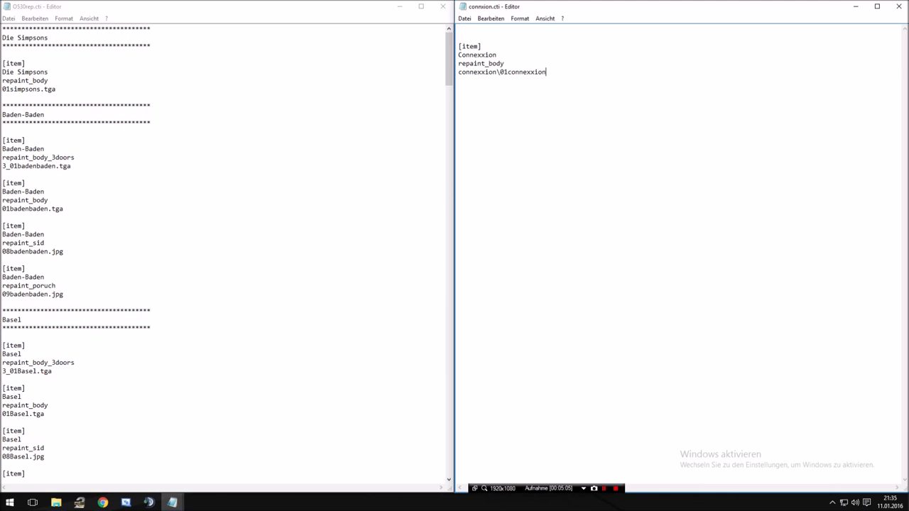
type(".tga")
Open the connexxion folder inside rep to check the texture's file name, and return to the two editor windows
key("alt+Tab")
key("alt+Tab")
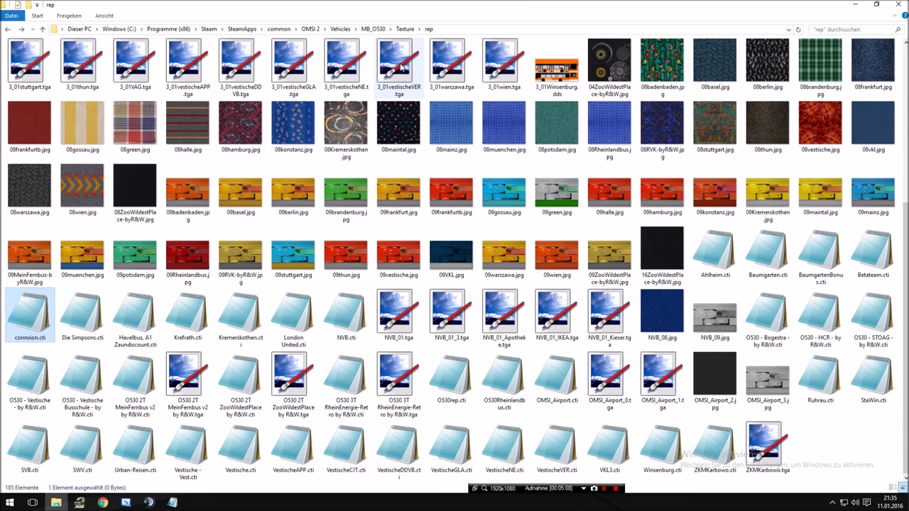
scroll(402, 47, "up", 5)
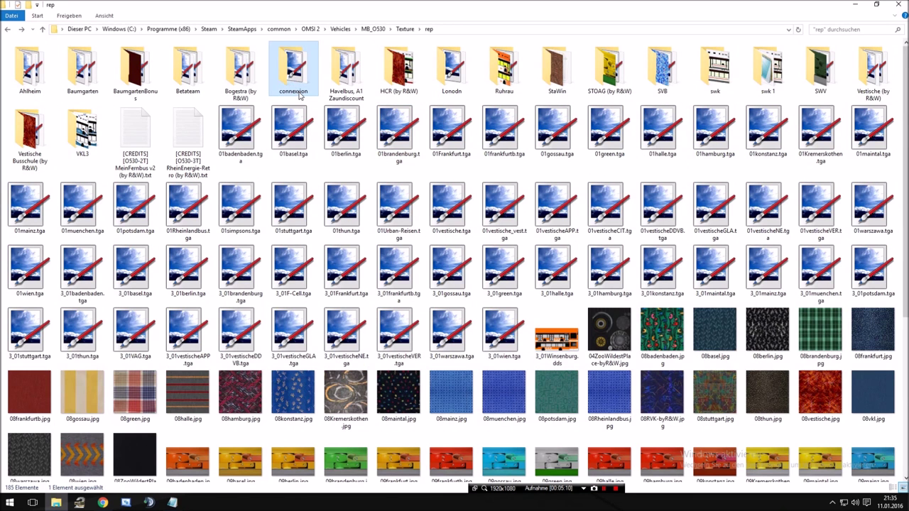
double_click(299, 96)
left_click(26, 105)
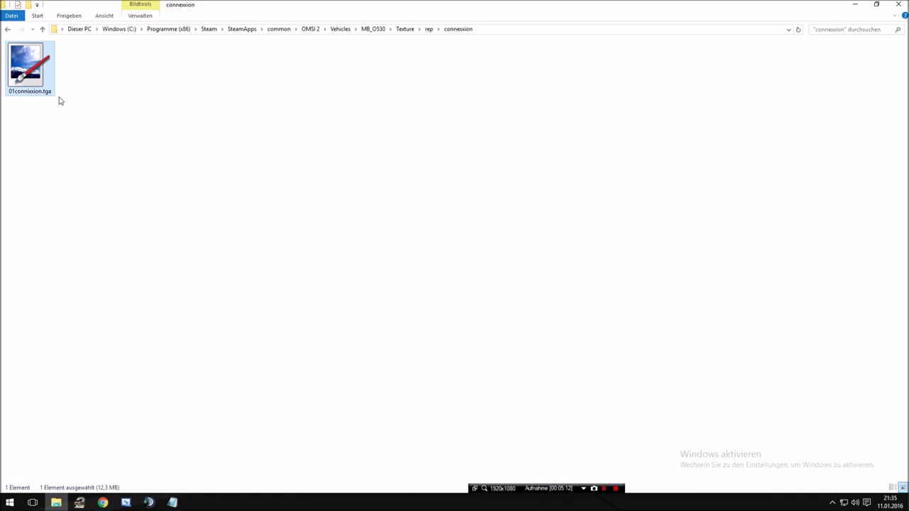
left_click(218, 319)
mouse_move(172, 503)
left_click(204, 473)
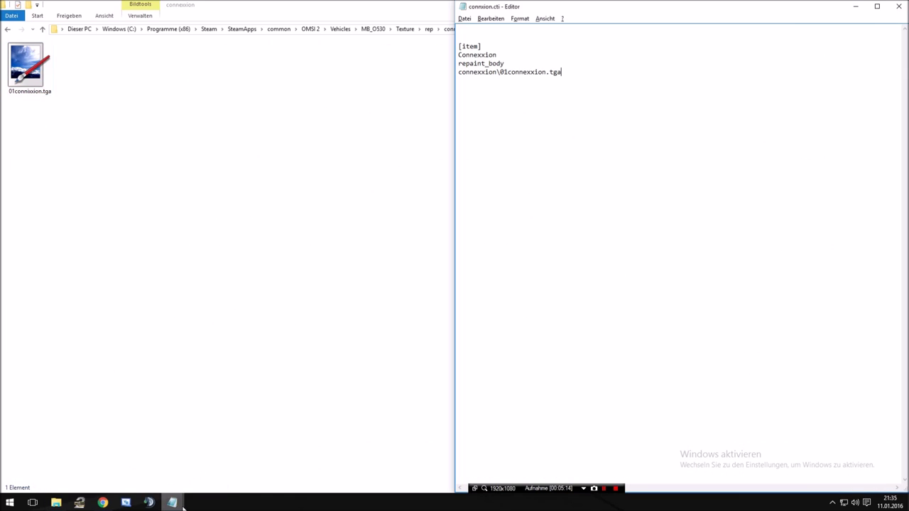
left_click(142, 461)
key("alt+Tab")
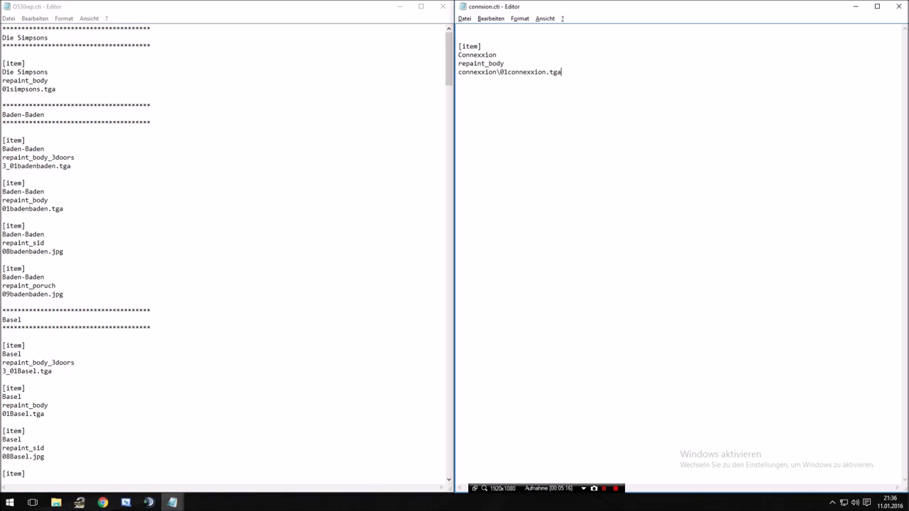
Add a header above the [item] entry in connxion.cti: Connexxion between two asterisk lines copied from O530rep.cti
key("alt+Tab")
key("shift+Home")
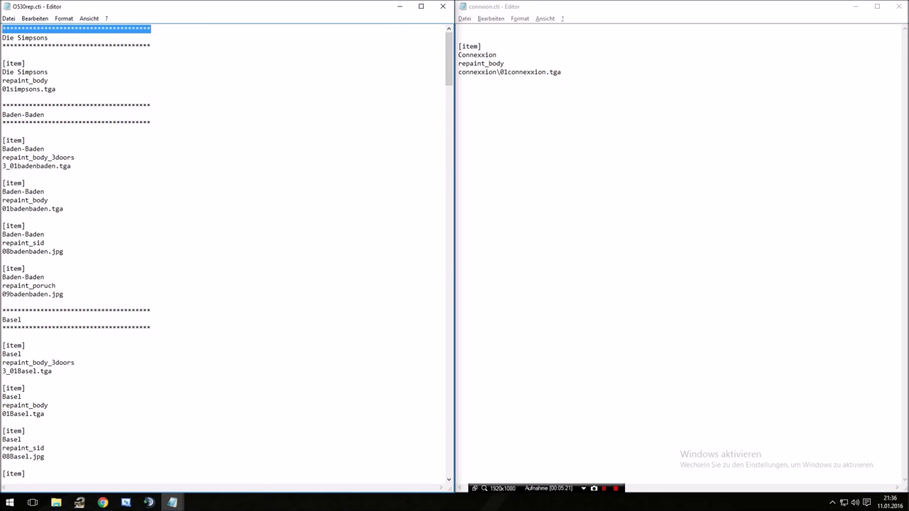
left_click(458, 29)
type("v")
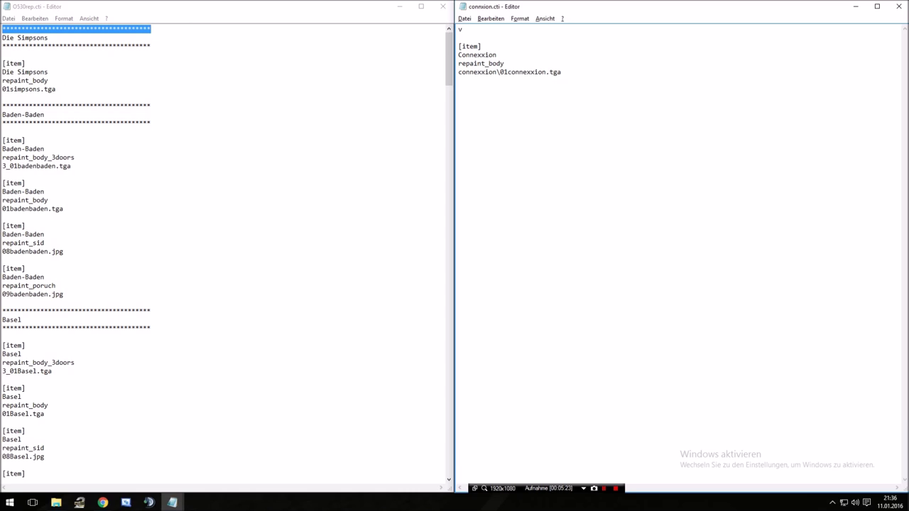
key("BackSpace")
key("ctrl+v")
key("Return")
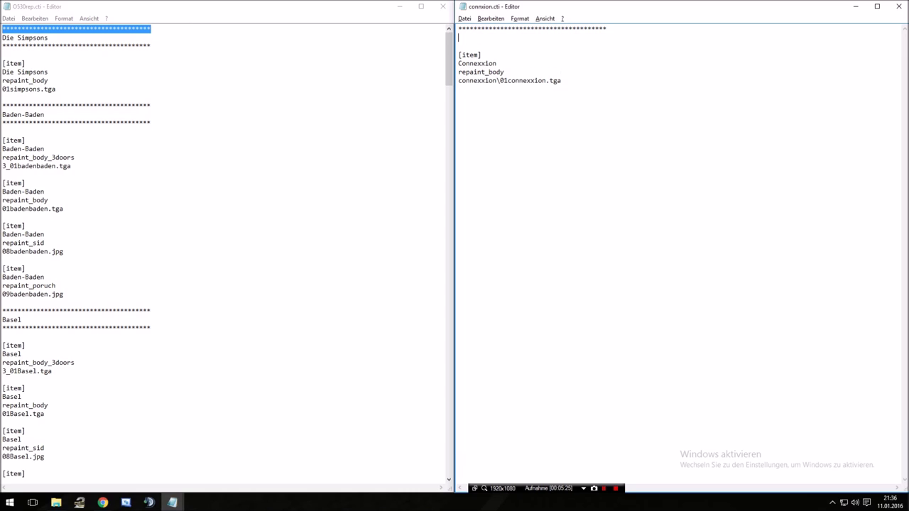
key("ctrl+v")
key("Return")
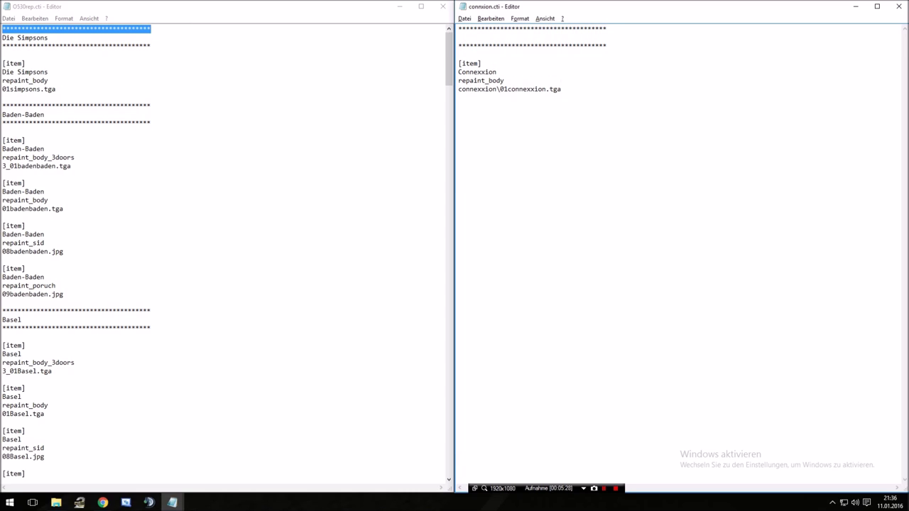
type("Connexxion")
Save the changes to connxion.cti and close both editor windows
left_click(899, 7)
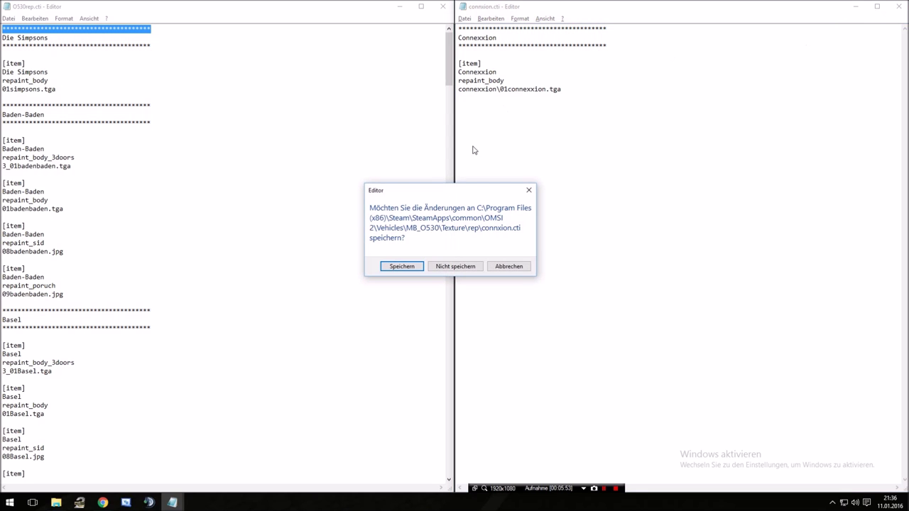
left_click(405, 266)
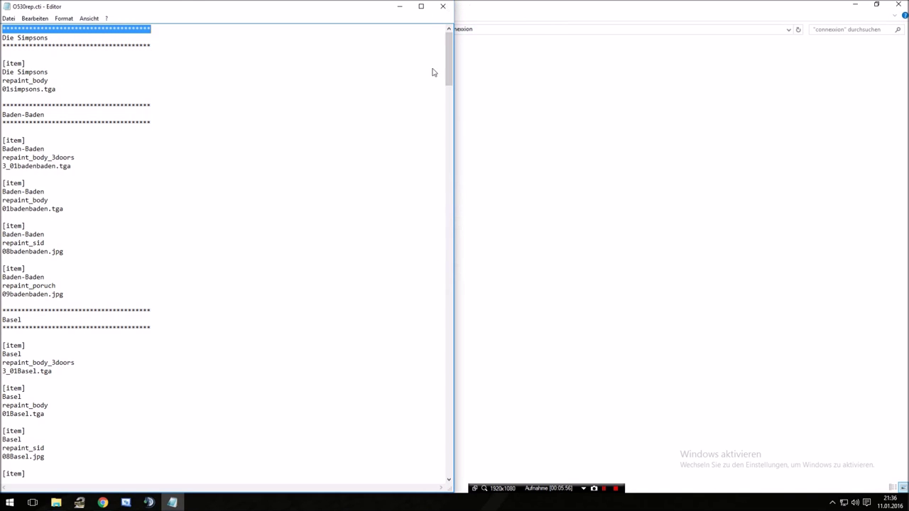
key("alt+F4")
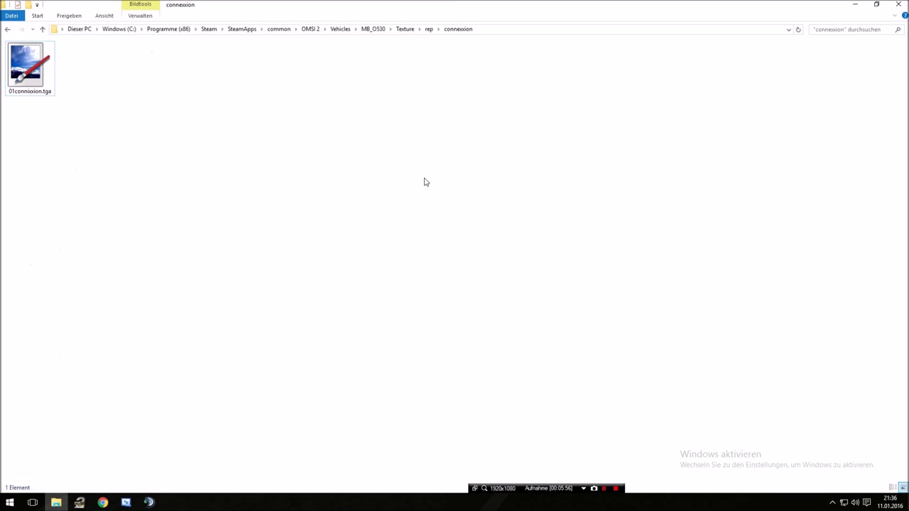
Open 01connixxion.tga from the connexxion folder in paint.net, and examine the Connexxion bus reference photos in Chrome
double_click(40, 94)
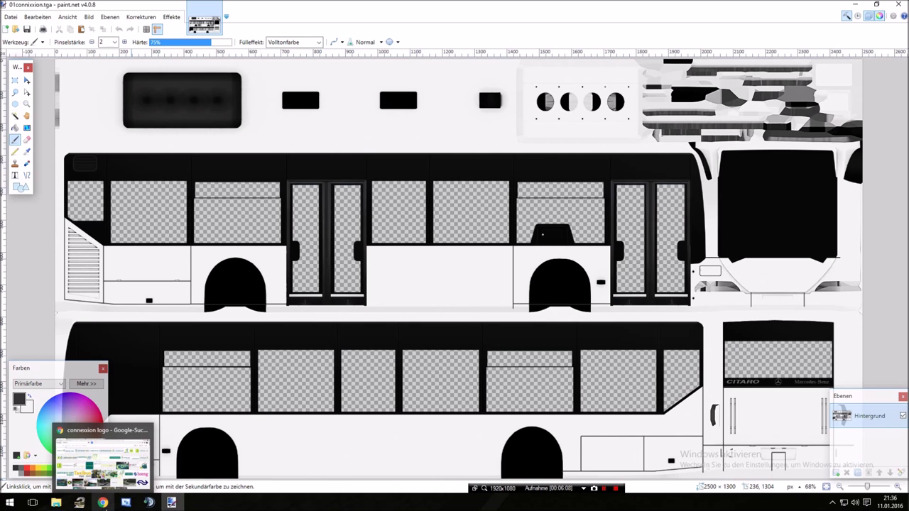
mouse_move(149, 503)
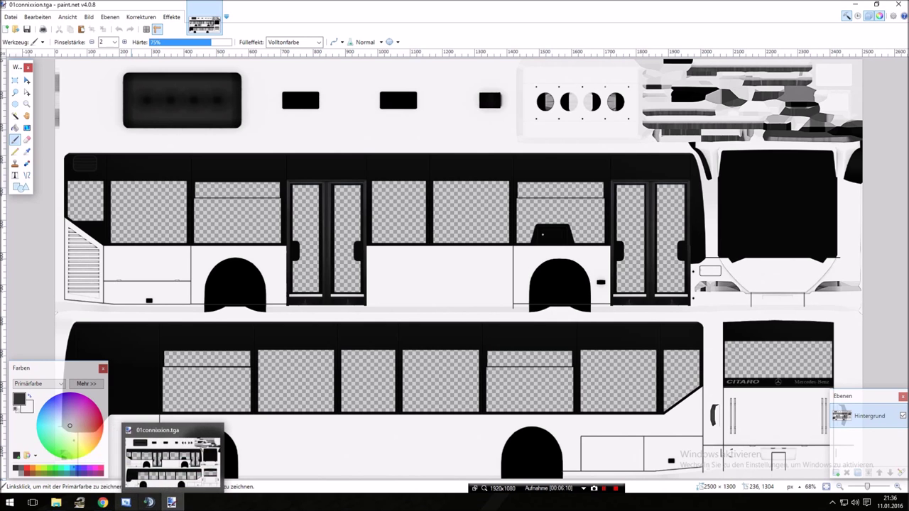
left_click(103, 503)
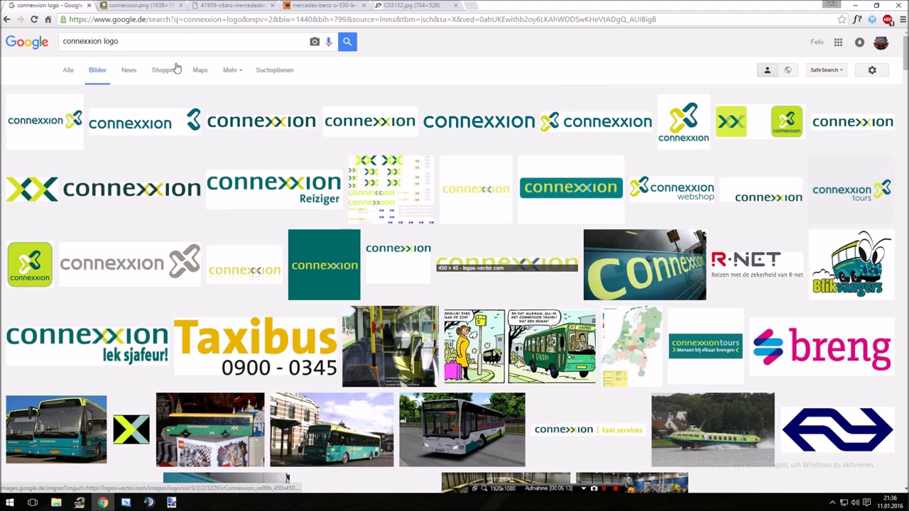
left_click(156, 6)
left_click(226, 6)
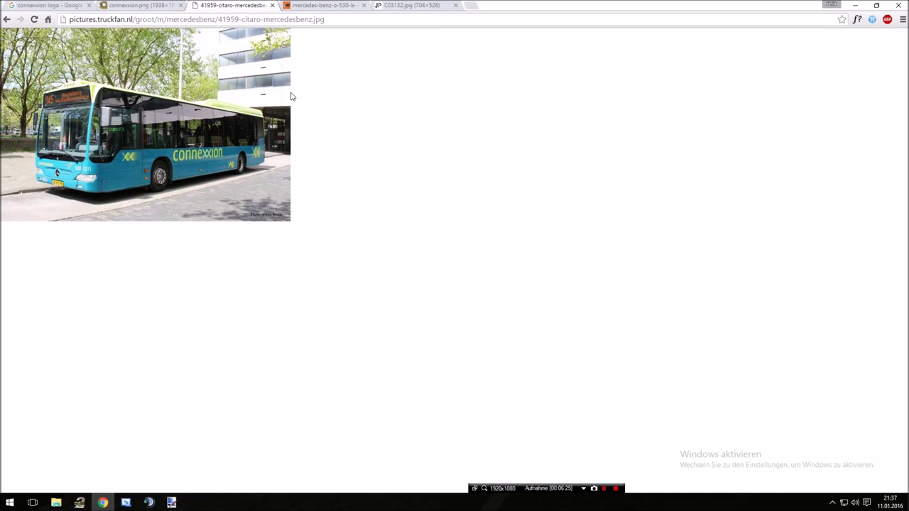
left_click(311, 5)
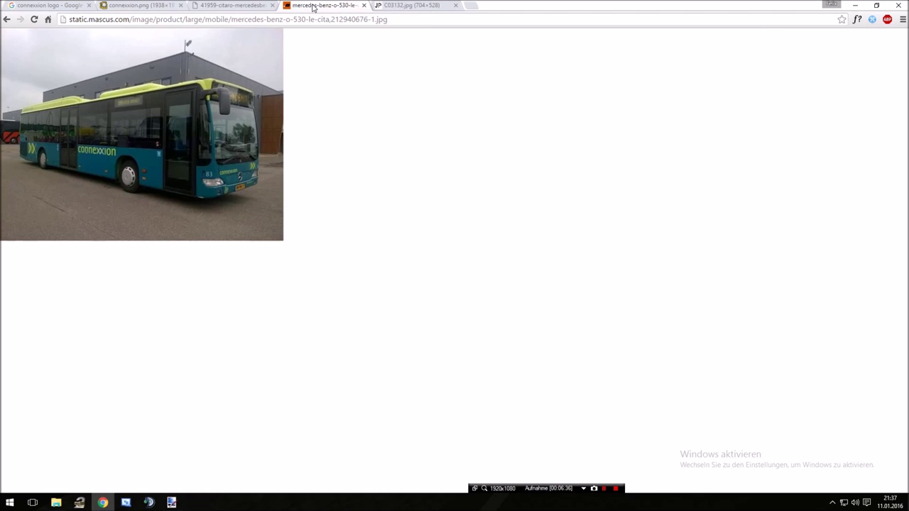
key("ctrl+shift+Tab")
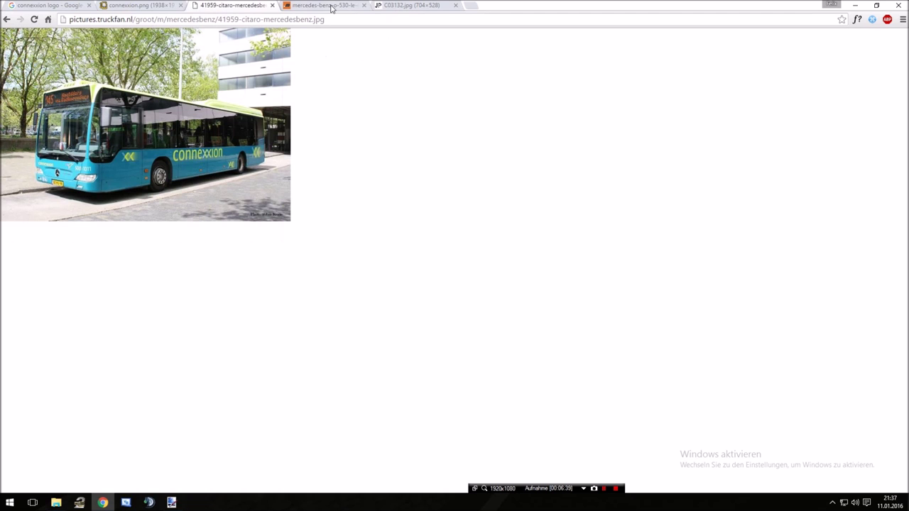
left_click(332, 9)
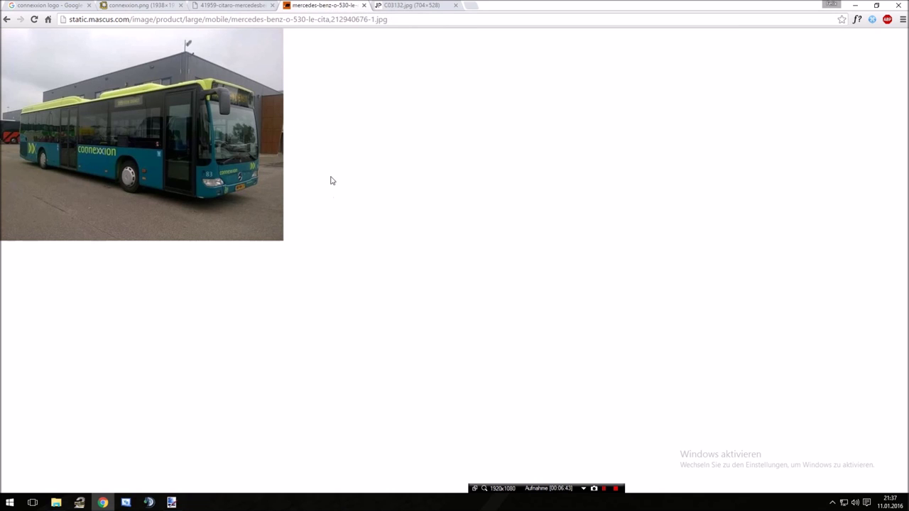
left_click(399, 7)
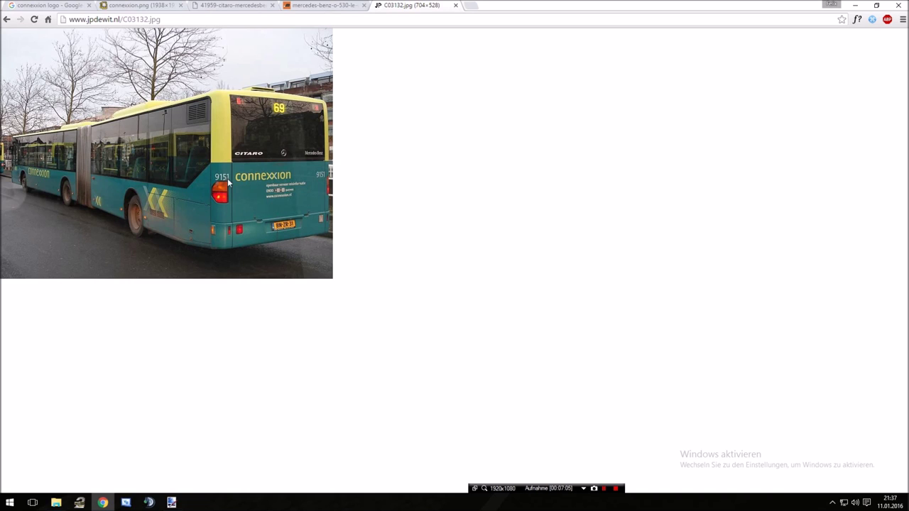
Copy the large Connexxion logo image from the connexxion.png page
left_click(137, 5)
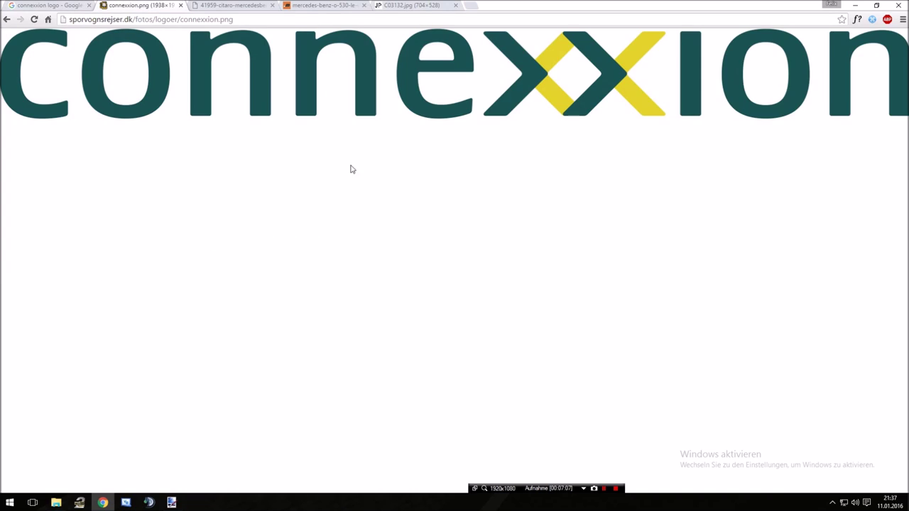
right_click(310, 96)
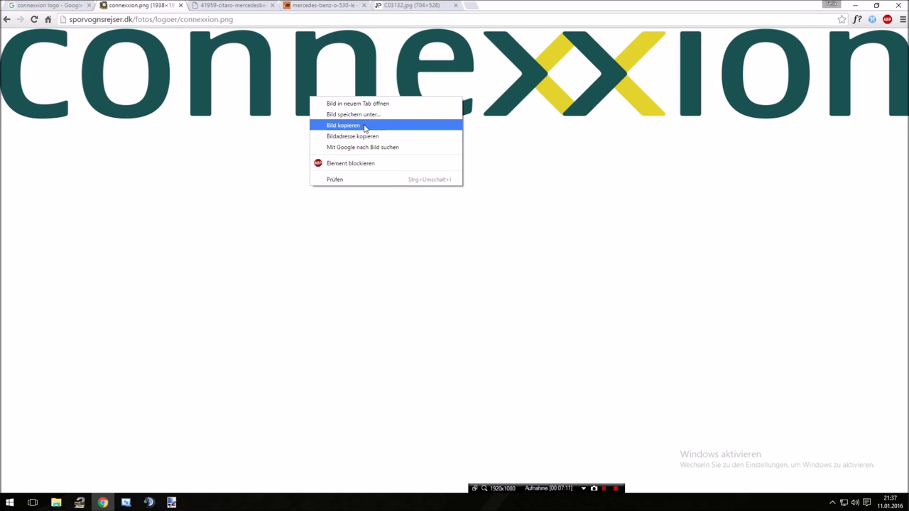
left_click(345, 125)
Switch to paint.net and create a new blank image of 1938 × 193 pixels
left_click(171, 503)
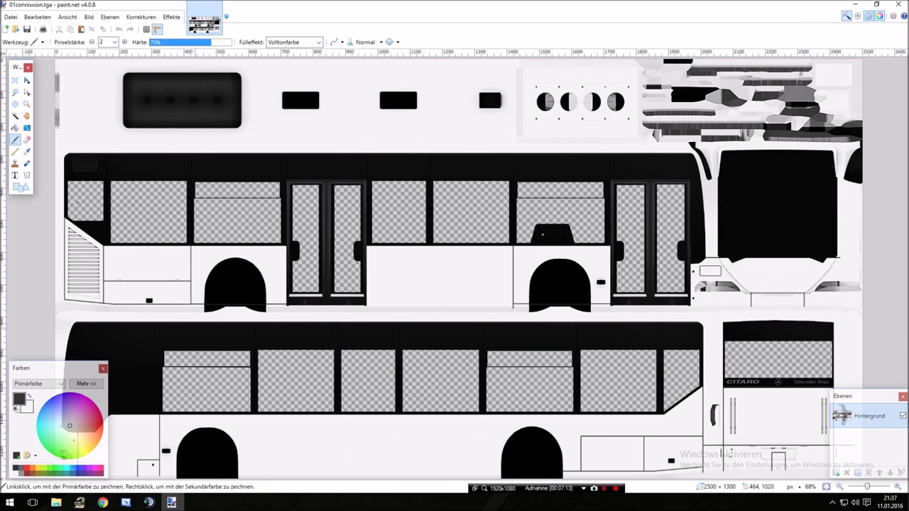
left_click(5, 29)
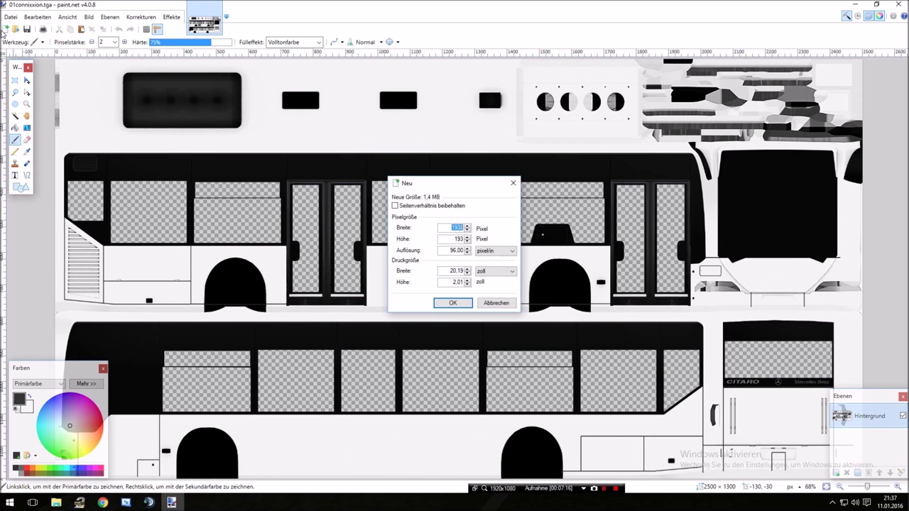
key("Return")
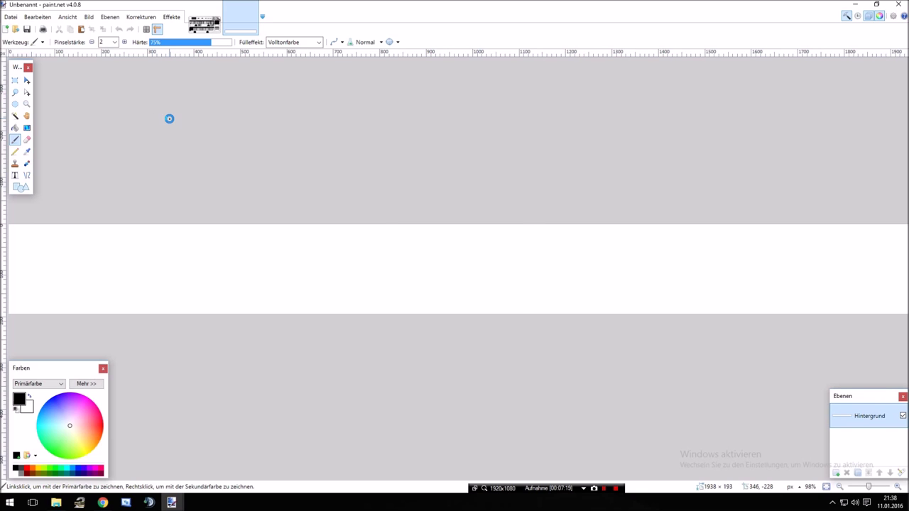
Paste the copied Connexxion logo into the blank image and clear the selection around it
left_click(502, 306)
key("ctrl+v")
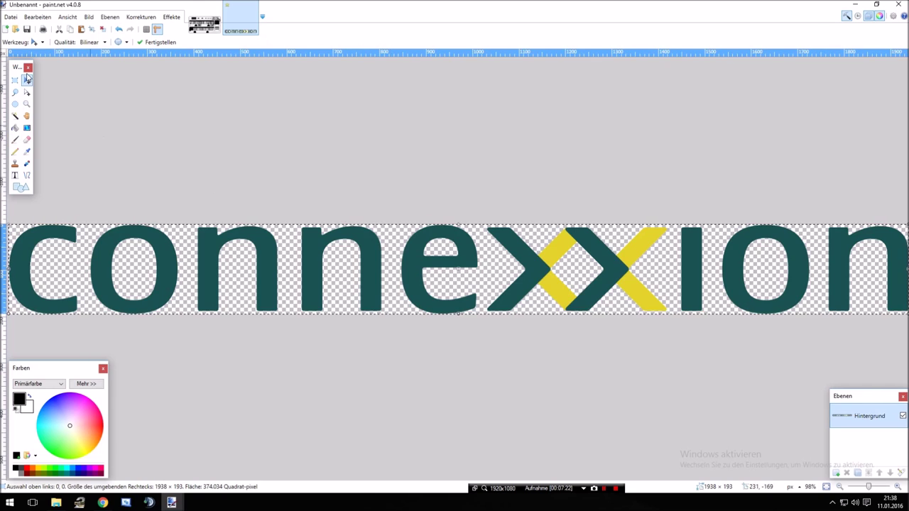
key("s")
key("ctrl+minus")
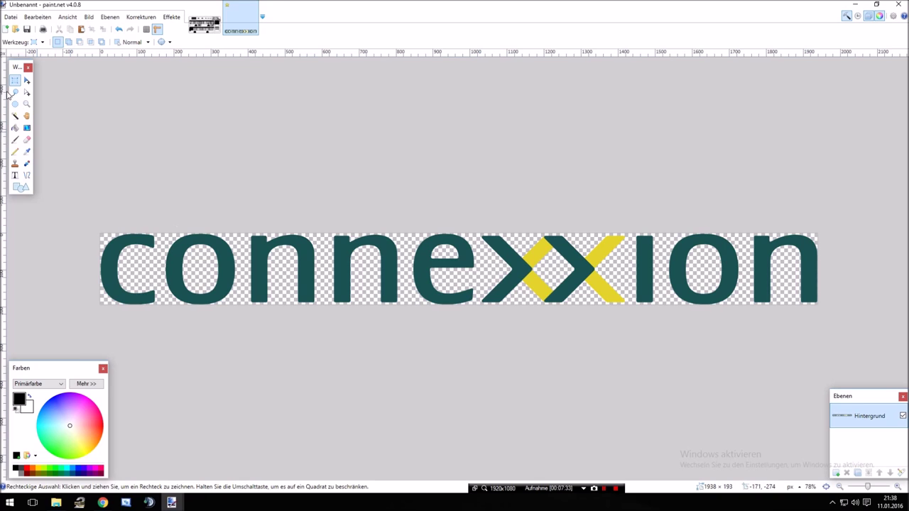
Pick the dark teal of the logo lettering as the primary colour
left_click(27, 152)
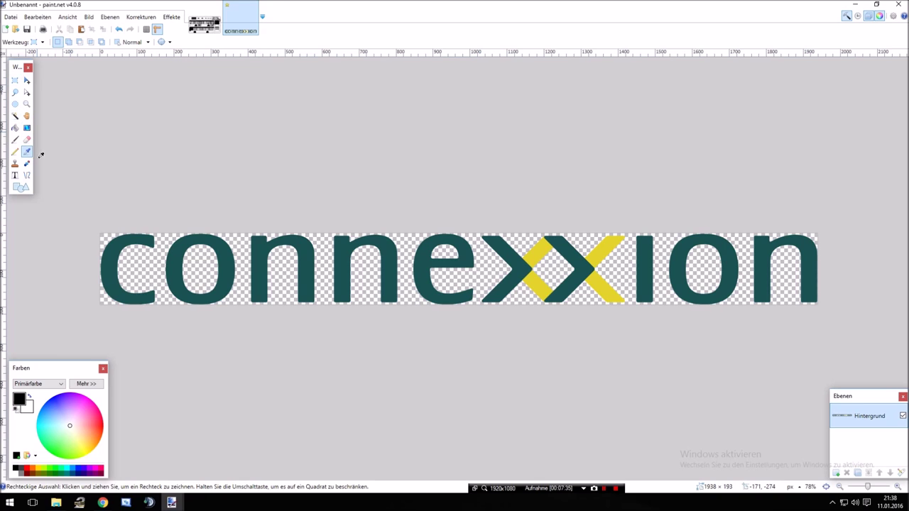
left_click(181, 259)
left_click(181, 259)
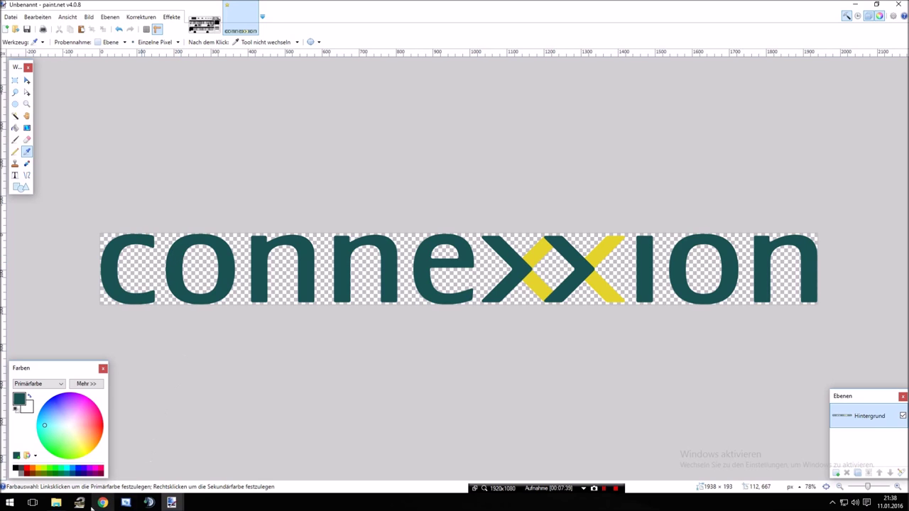
Switch to Chrome and view the 41959-citaro-mercedesbenz reference photo of the Connexxion bus
mouse_move(57, 503)
left_click(103, 503)
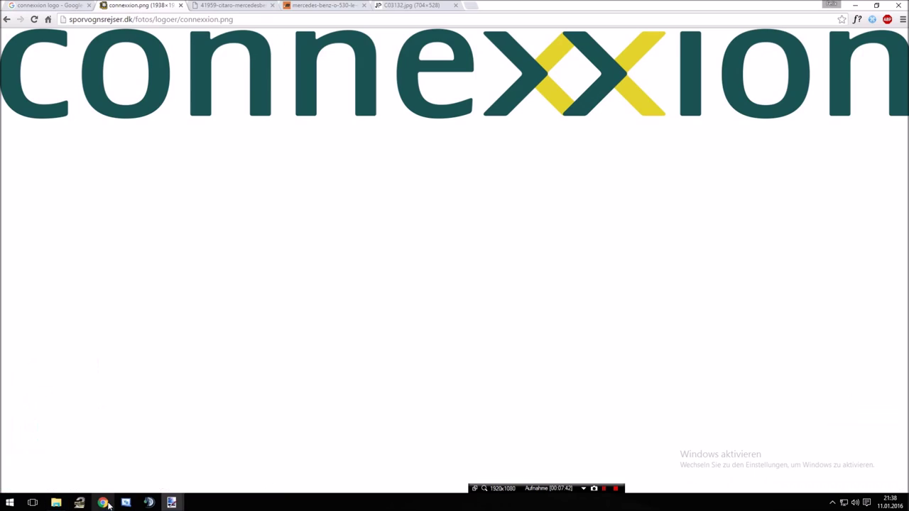
left_click(235, 4)
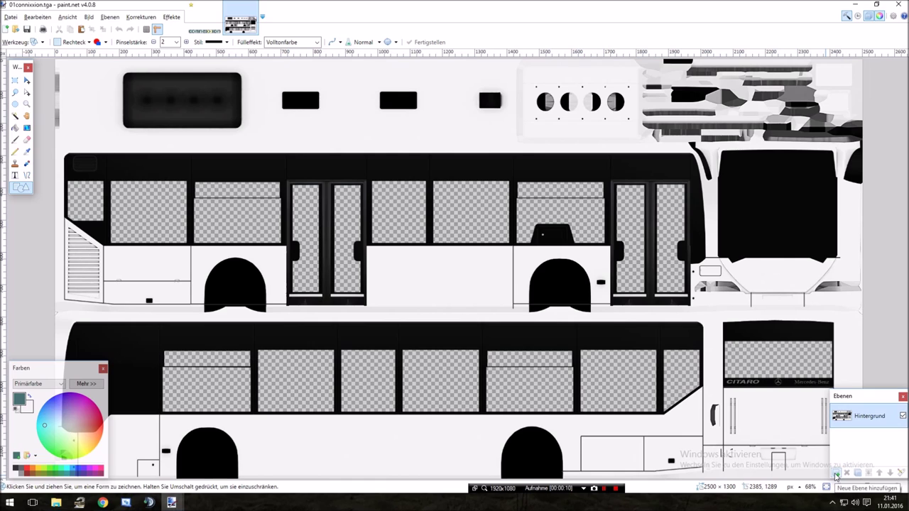
Add a new layer beneath Hintergrund in 01connixxion.tga and set Hintergrund's blend mode to Multiplizieren
left_click(837, 474)
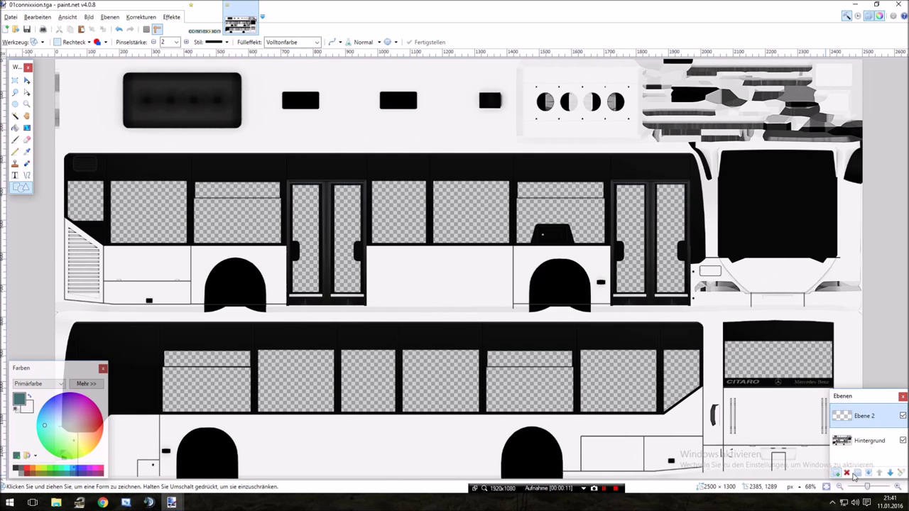
left_click(891, 474)
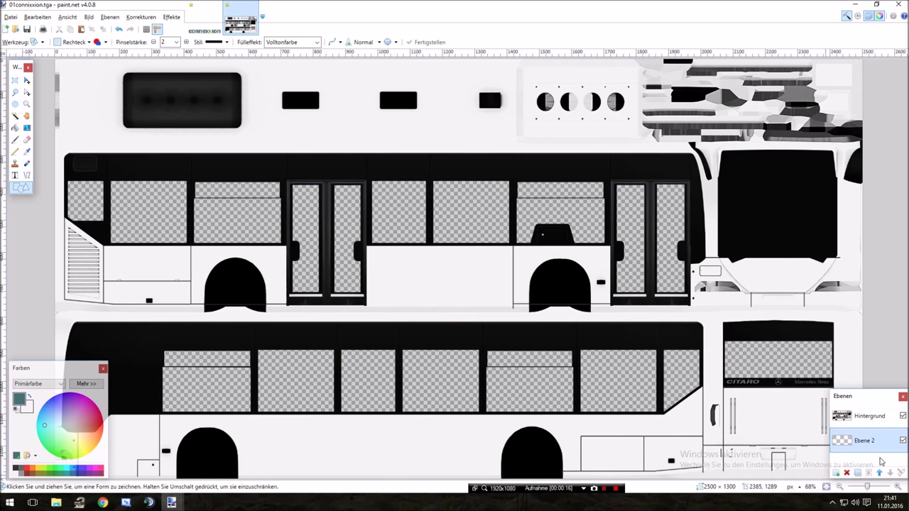
double_click(865, 419)
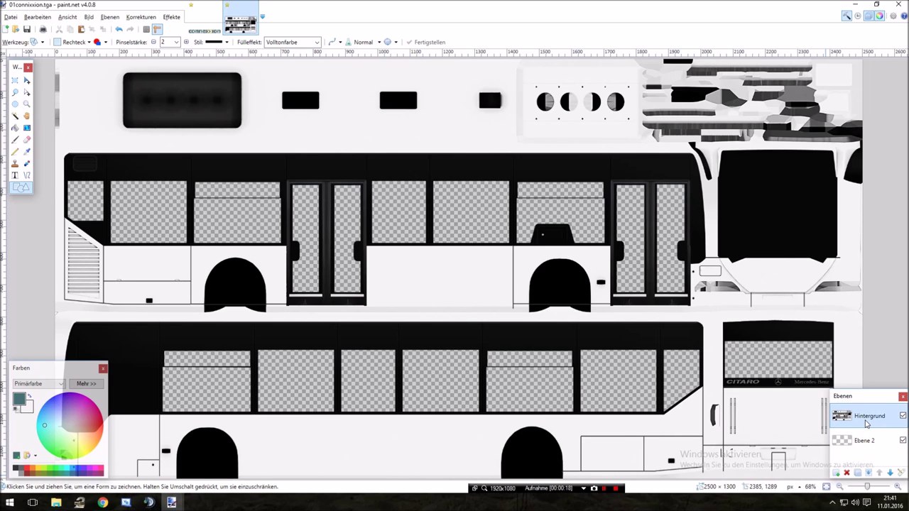
left_click(447, 255)
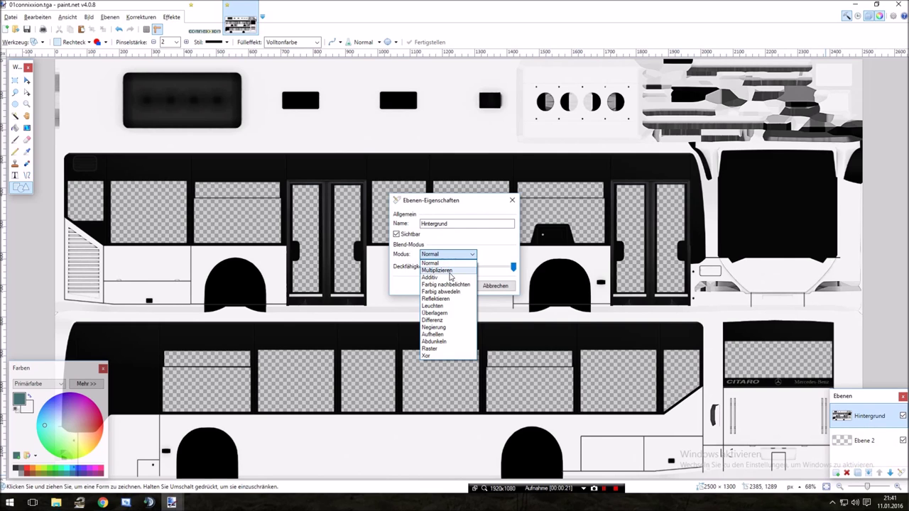
left_click(451, 270)
left_click(452, 287)
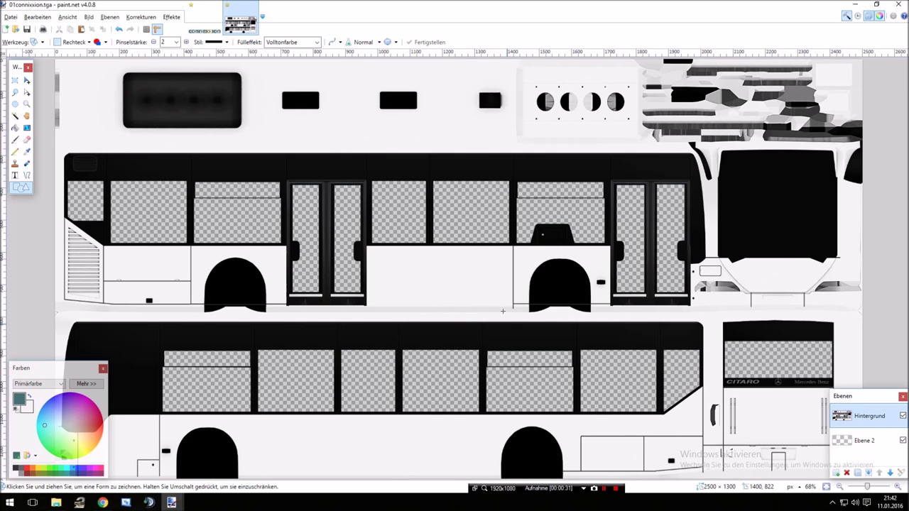
Draw a teal filled rectangle with outline, about 764 × 193 pixels, on Ebene 2 across the lower side panel between the two doors
scroll(503, 311, "up", 2)
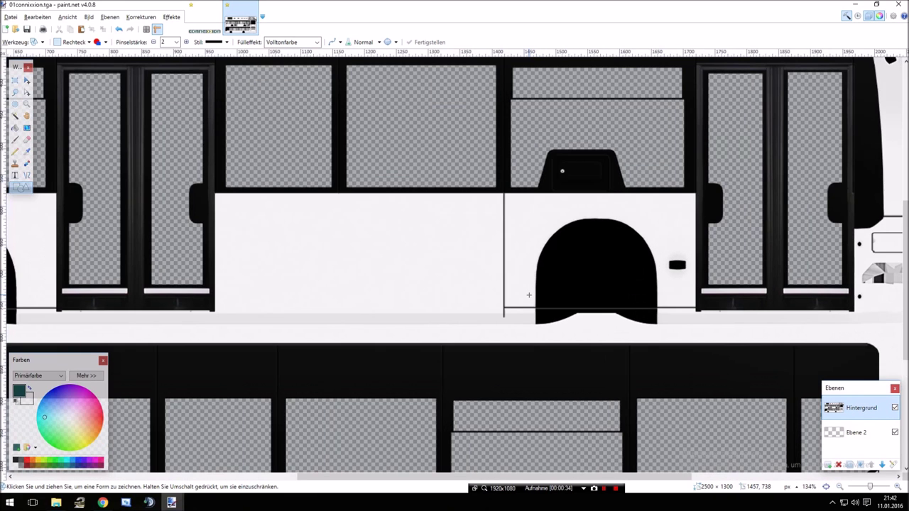
scroll(529, 295, "up", 1)
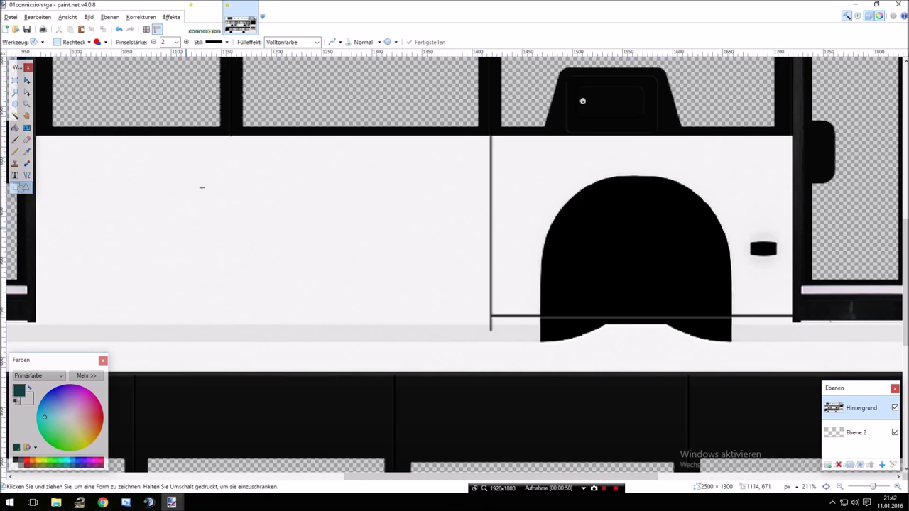
left_click(851, 430)
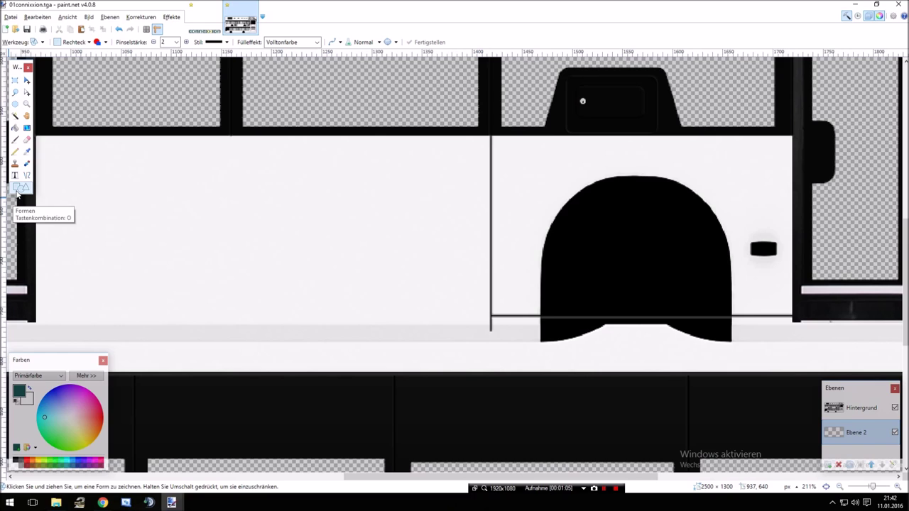
left_click(100, 42)
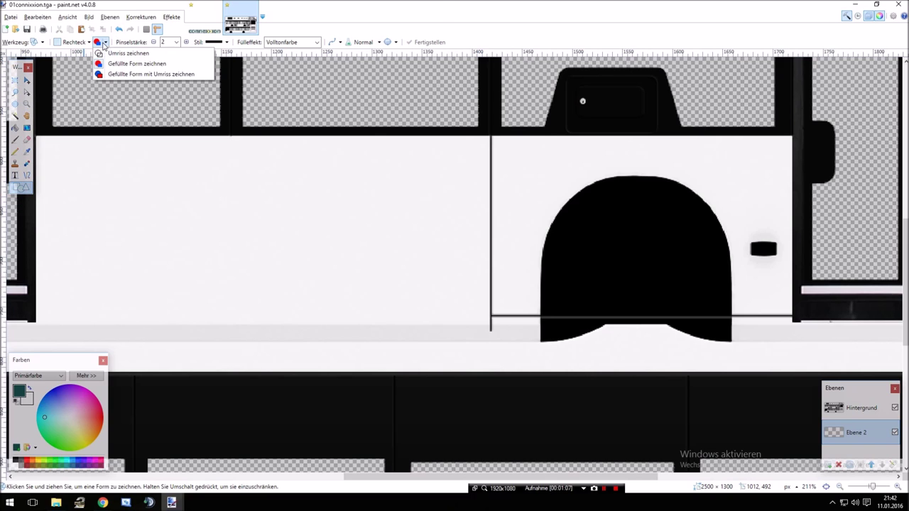
left_click(104, 74)
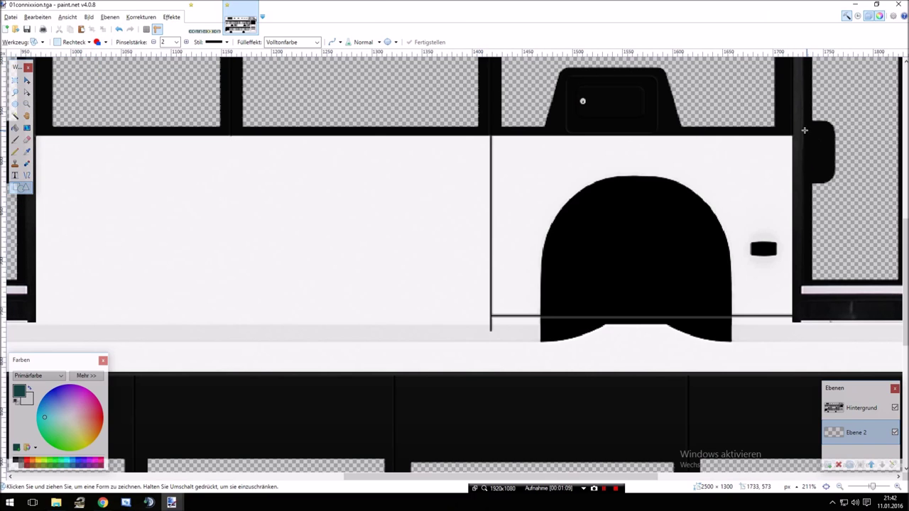
left_click_drag(795, 133, 29, 326)
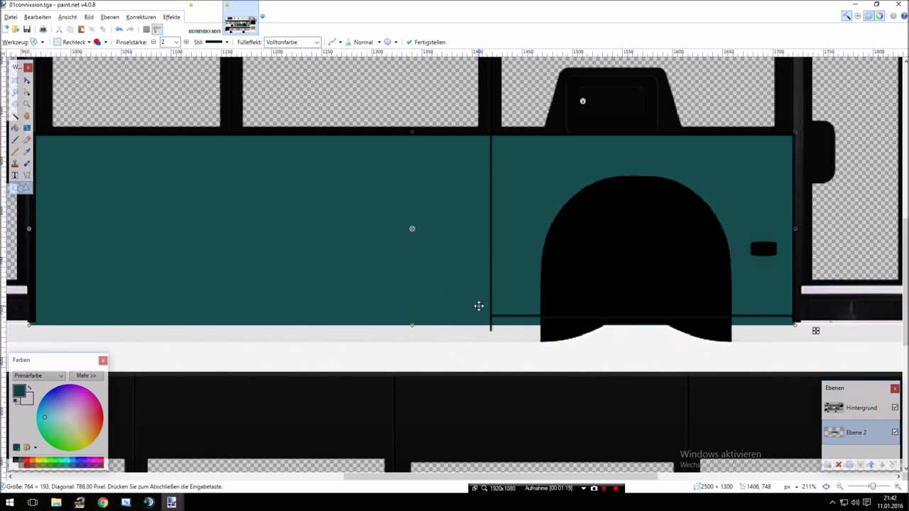
Adjust the upper and front edges of the teal rectangle to about 762 × 195 pixels to fit the panel between the doors
scroll(479, 306, "up", 2)
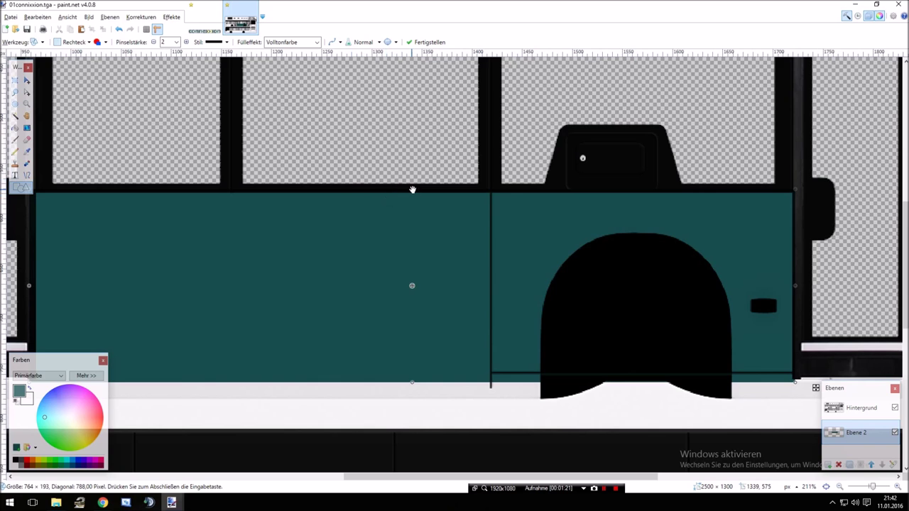
scroll(488, 271, "up", 2)
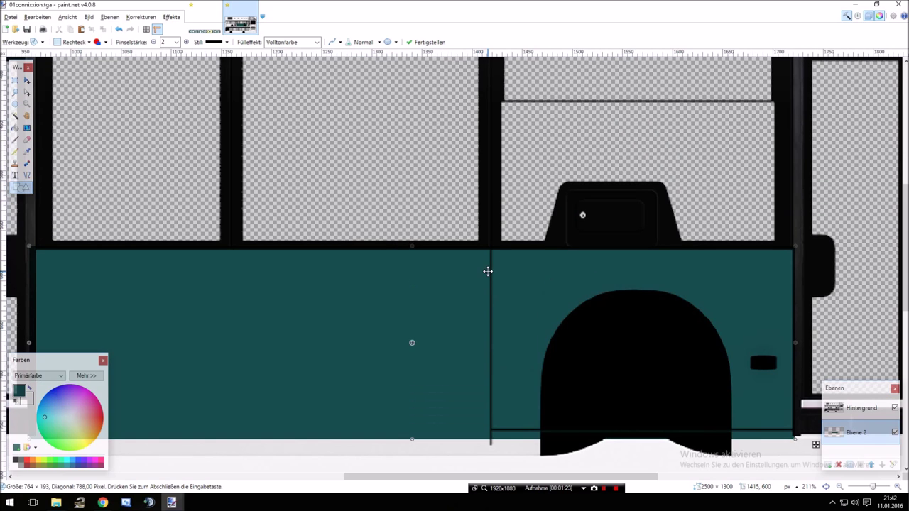
scroll(488, 271, "down", 2)
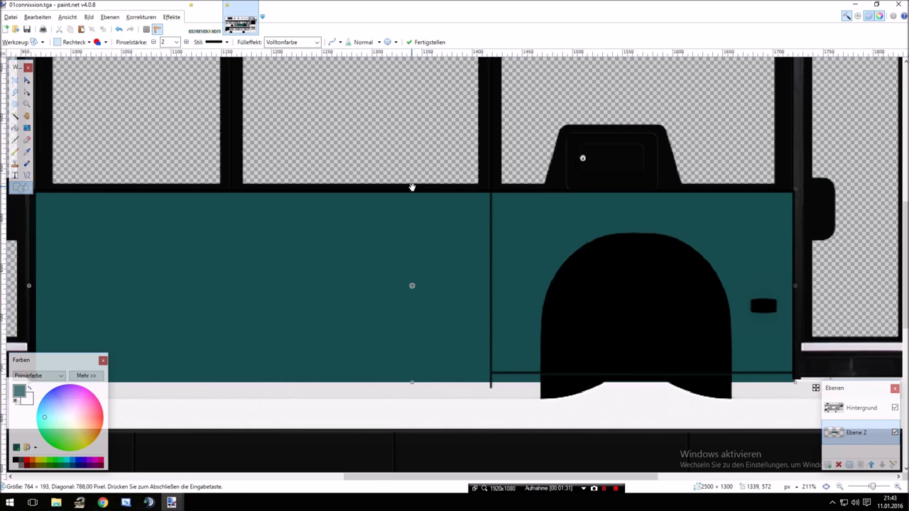
left_click_drag(412, 188, 374, 185)
left_click_drag(795, 284, 791, 286)
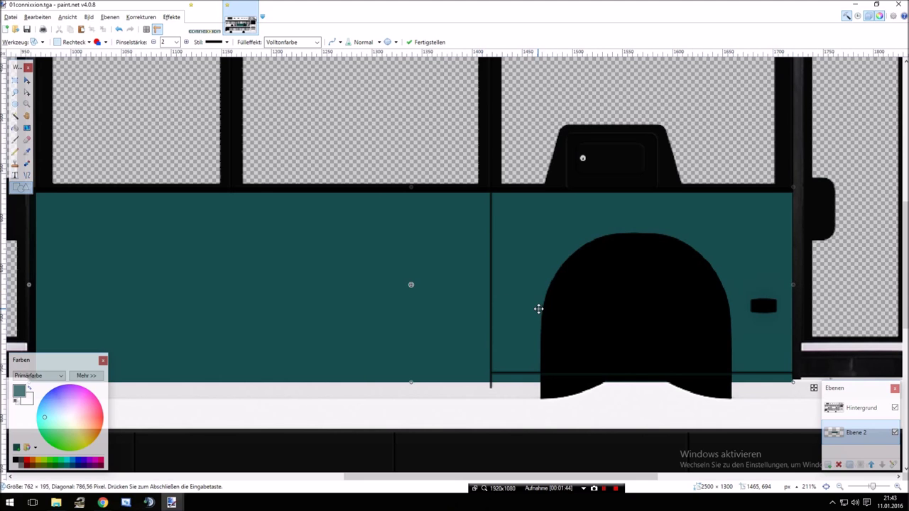
Draw a teal filled rectangle over the lower side panels behind the rear door, out to the rear edge of the texture
scroll(508, 311, "left", 15)
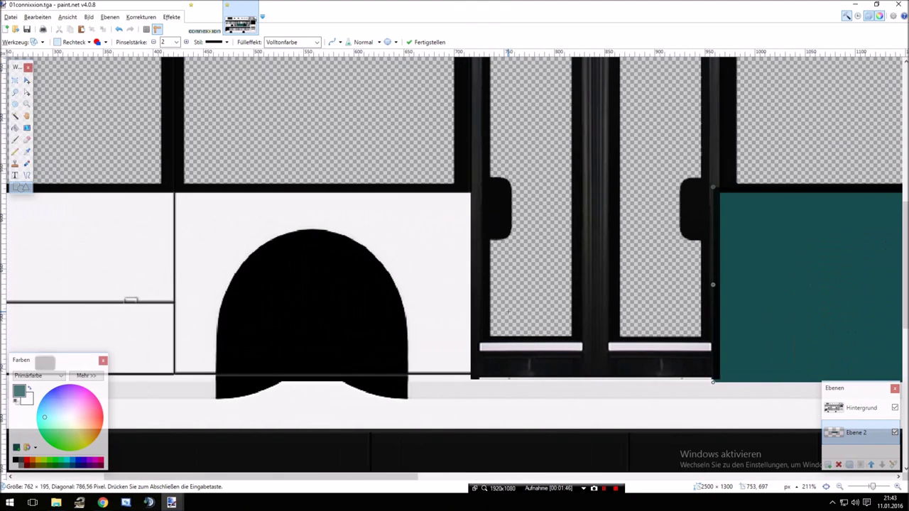
scroll(508, 312, "right", 20)
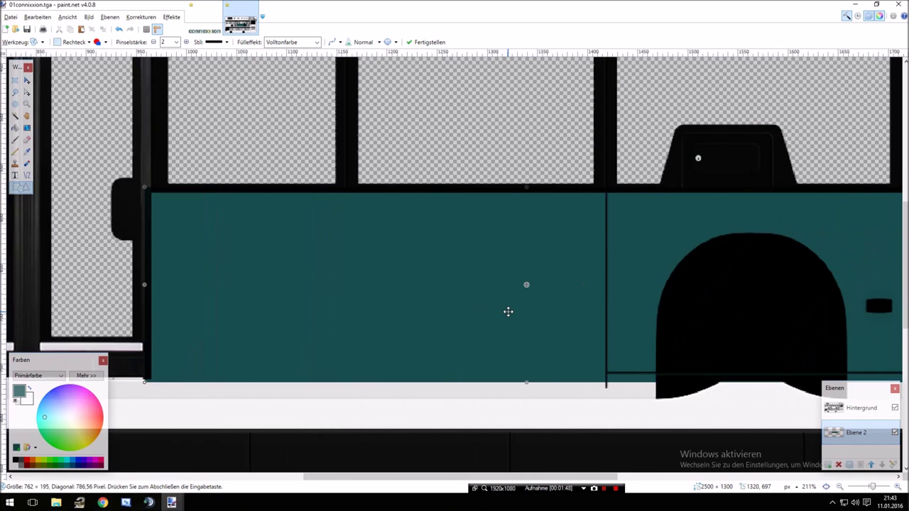
scroll(508, 311, "left", 20)
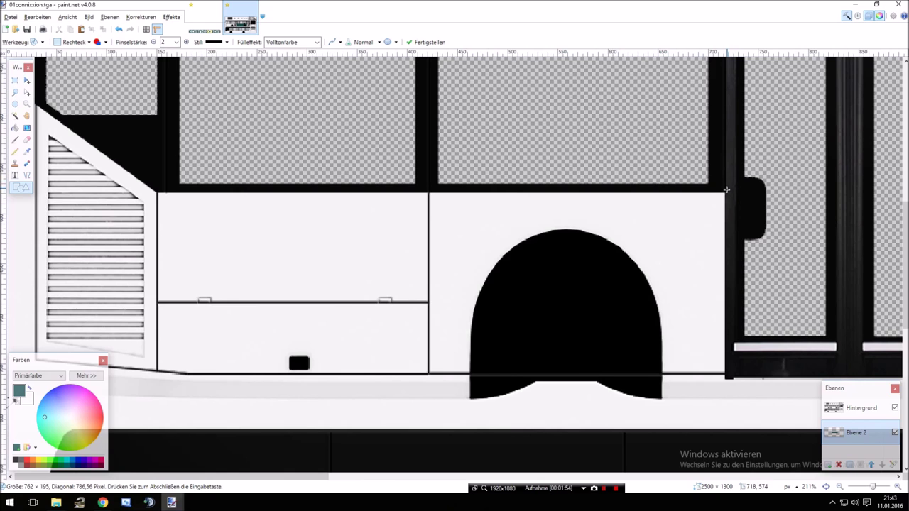
left_click_drag(726, 190, 2, 383)
scroll(149, 259, "up", 3)
key("Return")
Draw a teal rectangle over the white corner above the rear vent grille and enlarge it to about 156 × 98 pixels
scroll(15, 214, "up", 3)
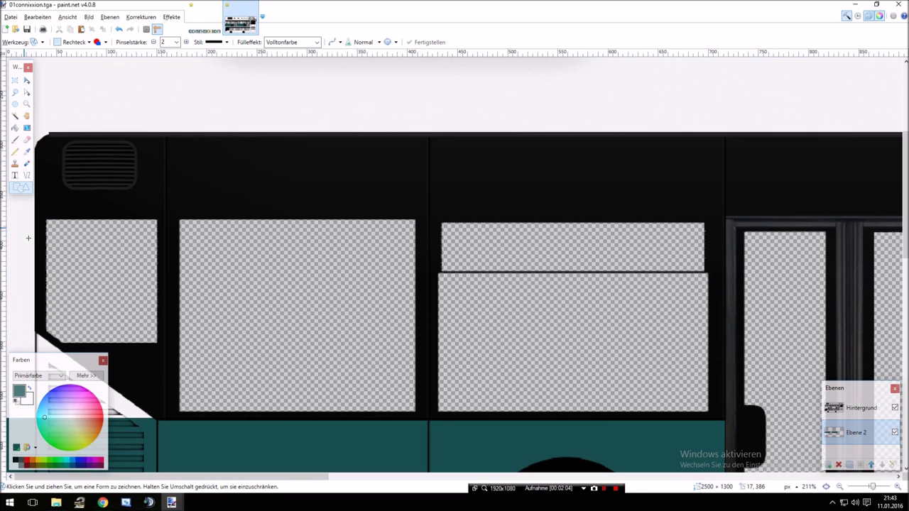
scroll(192, 347, "down", 2)
mouse_move(138, 306)
left_mouse_down()
mouse_move(10, 363)
mouse_move(2, 409)
left_mouse_up()
left_click_drag(143, 356, 156, 362)
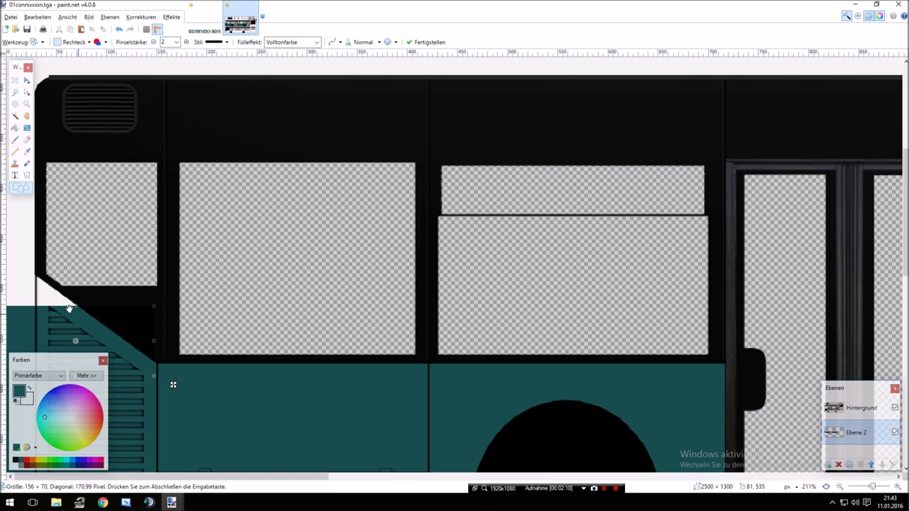
left_click_drag(72, 311, 73, 276)
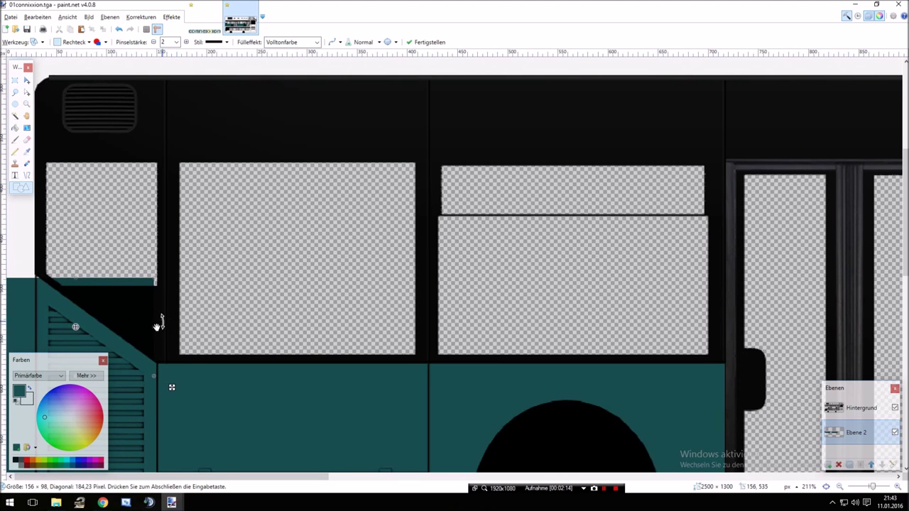
Widen the corner rectangle to about 169 pixels, rotate it about 36° along the slanted edge above the vent grille, and finalise it
left_click_drag(157, 328, 167, 332)
left_click_drag(177, 363, 129, 211)
left_click_drag(190, 274, 152, 427)
scroll(174, 348, "down", 3)
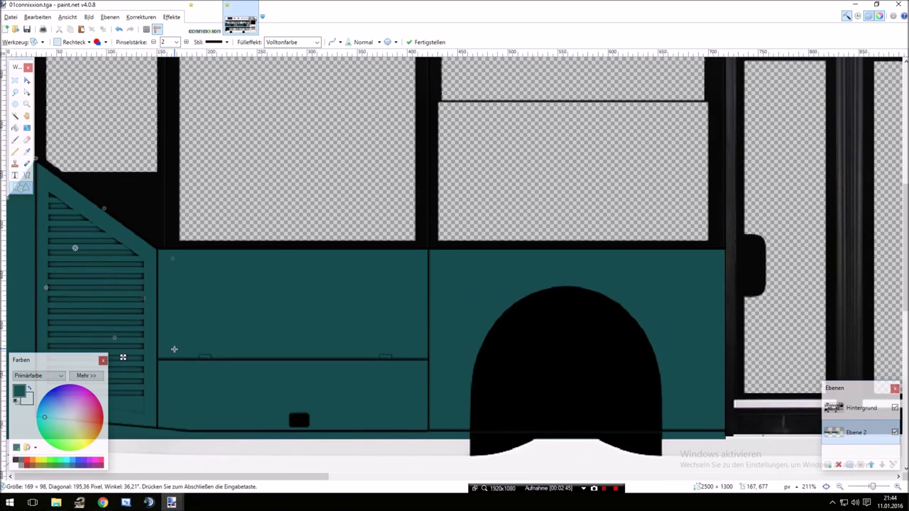
scroll(174, 349, "up", 3)
left_click(15, 80)
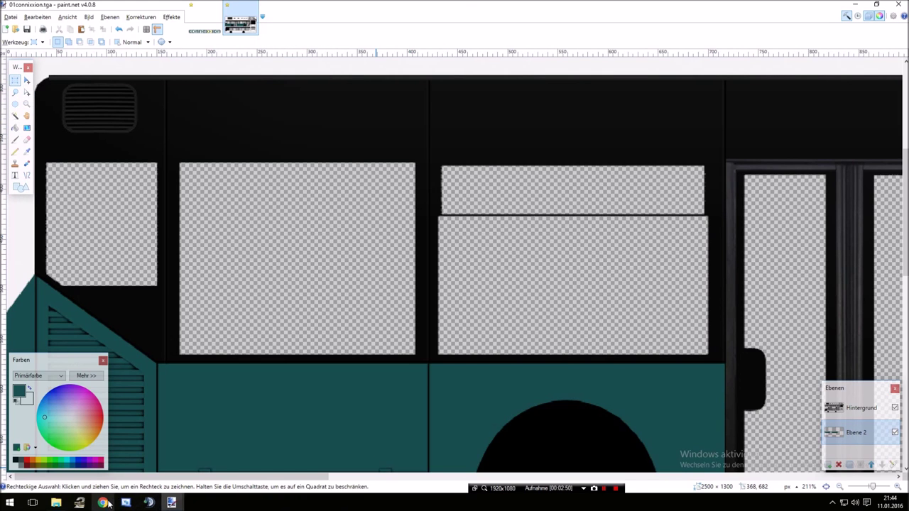
Examine the front and rear Connexxion bus reference photos in Chrome and return to 01connixxion.tga in paint.net
mouse_move(103, 502)
left_click(105, 465)
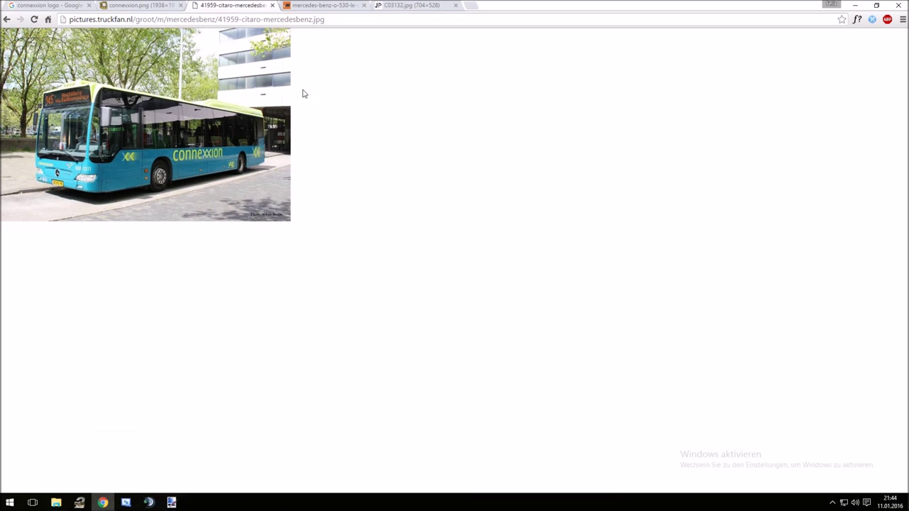
left_click(415, 5)
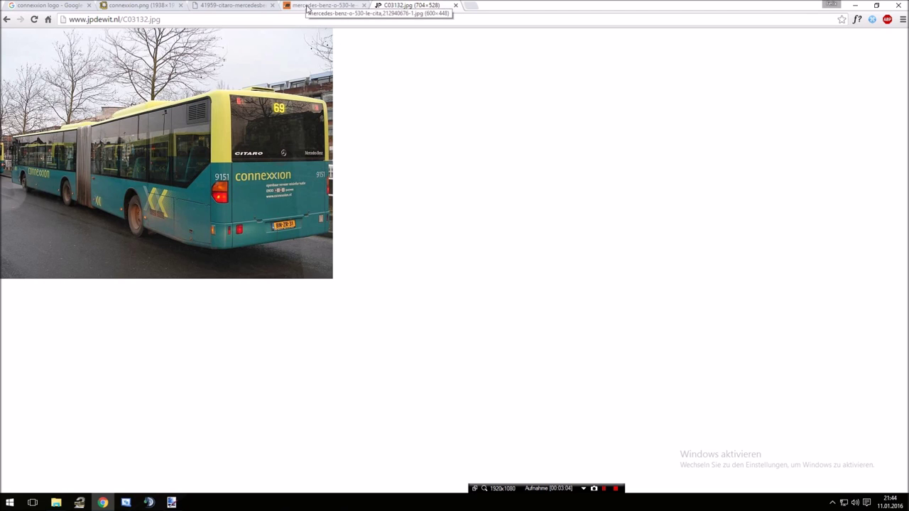
mouse_move(171, 503)
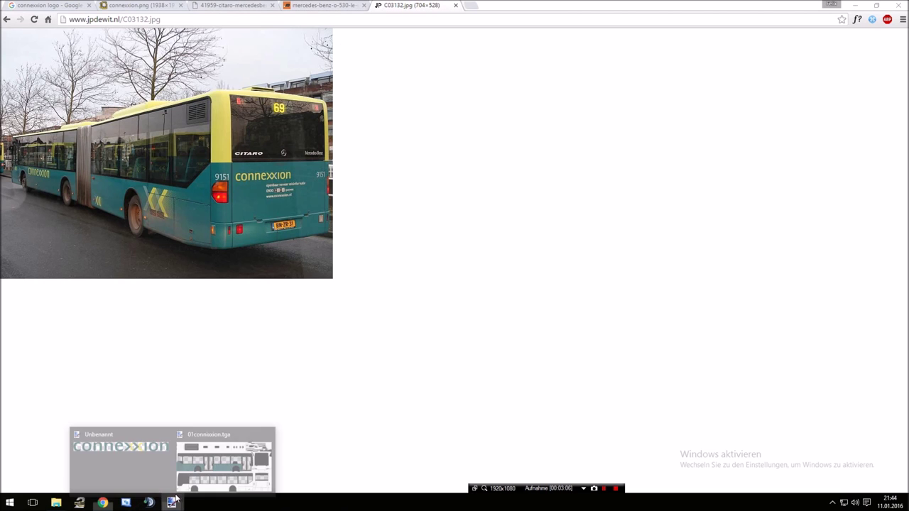
left_click(197, 454)
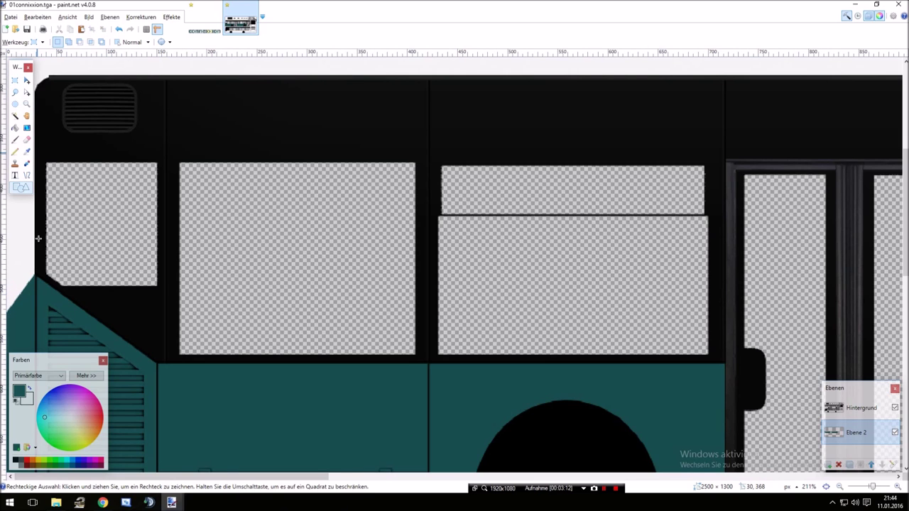
Fill the remaining white gap beyond the bus's rear edge, beside the slanted corner, with a teal rectangle on Ebene 2
left_click_drag(35, 314, 4, 273)
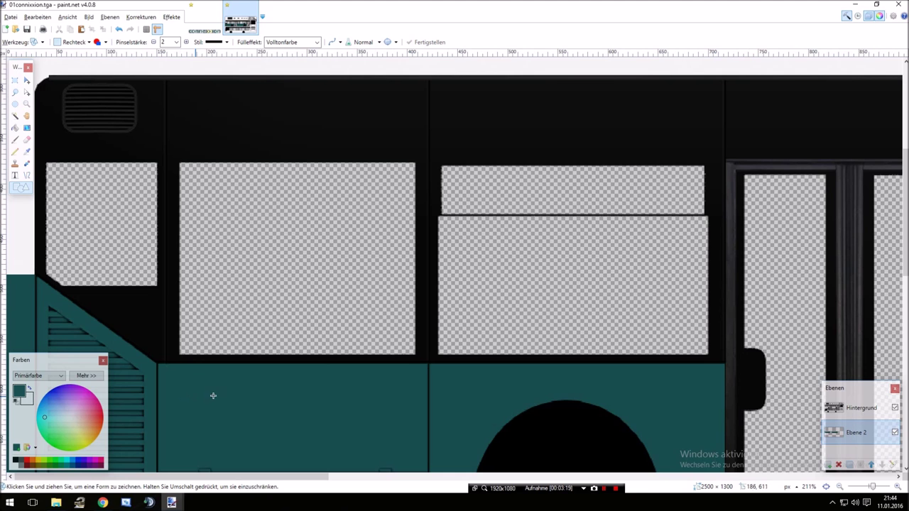
scroll(243, 391, "down", 3)
scroll(243, 392, "right", 10)
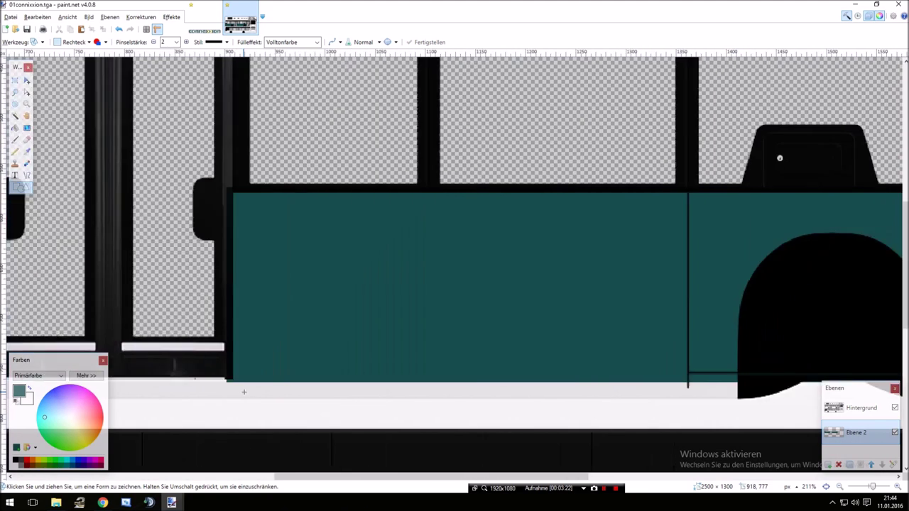
Check the front colour layout in the Connexxion bus reference photos in Chrome and return to 01connixxion.tga in paint.net
scroll(244, 391, "right", 15)
scroll(244, 392, "up", 3)
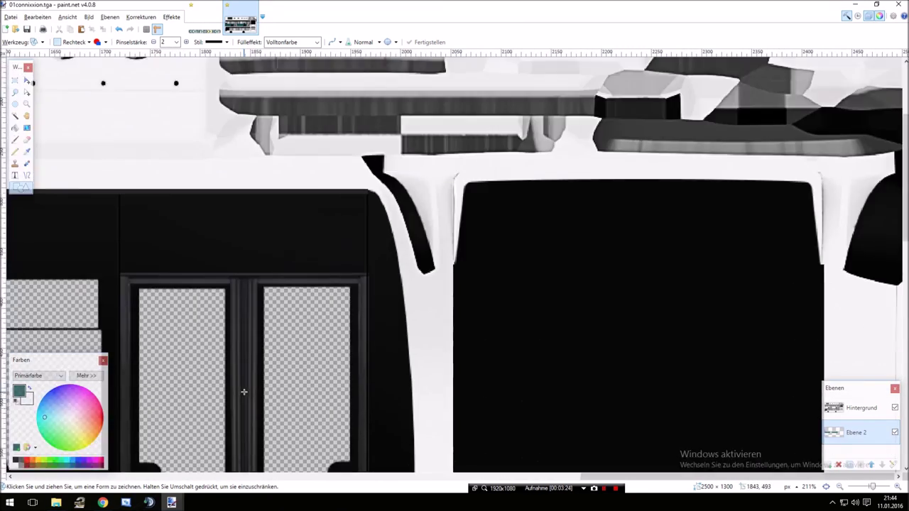
scroll(244, 392, "down", 2)
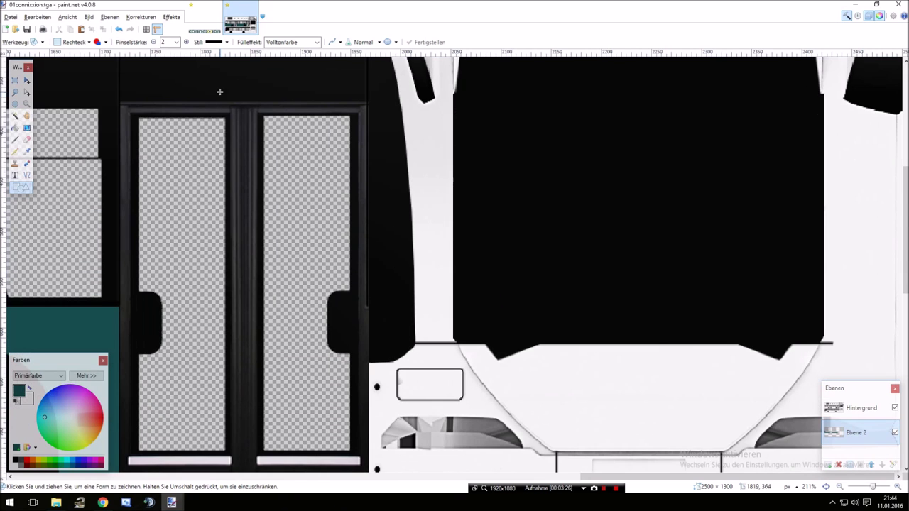
key("alt+Tab")
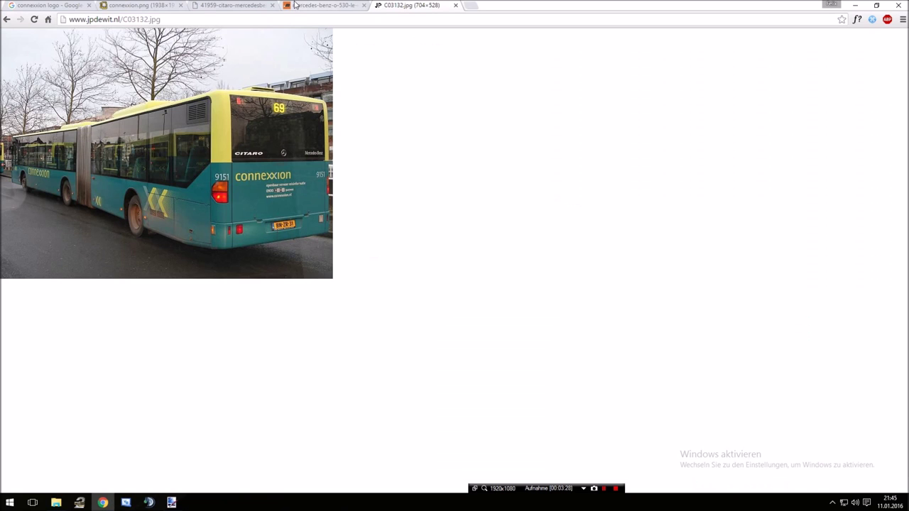
left_click(235, 5)
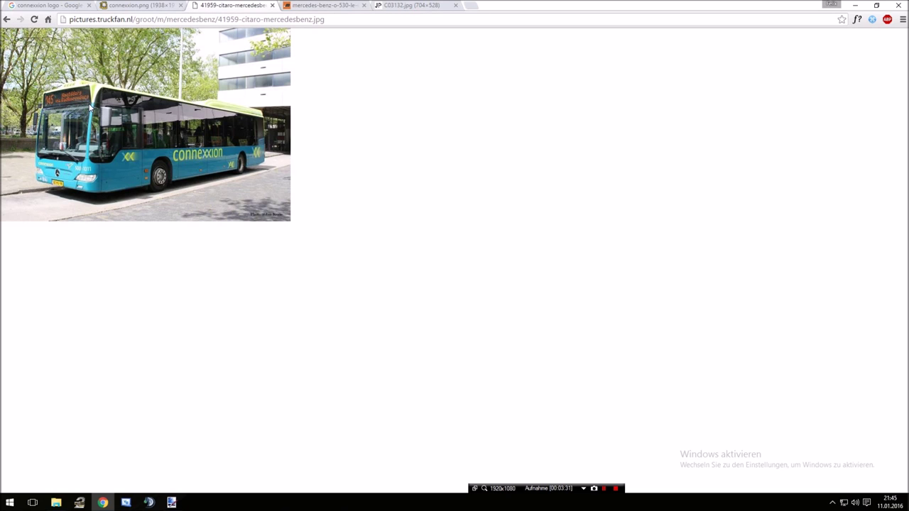
key("alt+Tab")
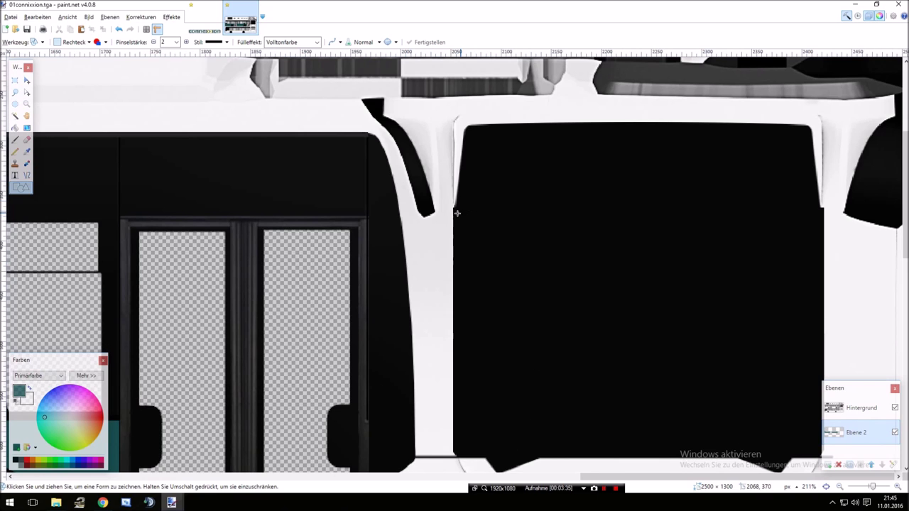
Cover the white pillar between the front door side and the windscreen with a teal rectangle about 44 × 246 pixels on Ebene 2
left_click_drag(458, 209, 400, 309)
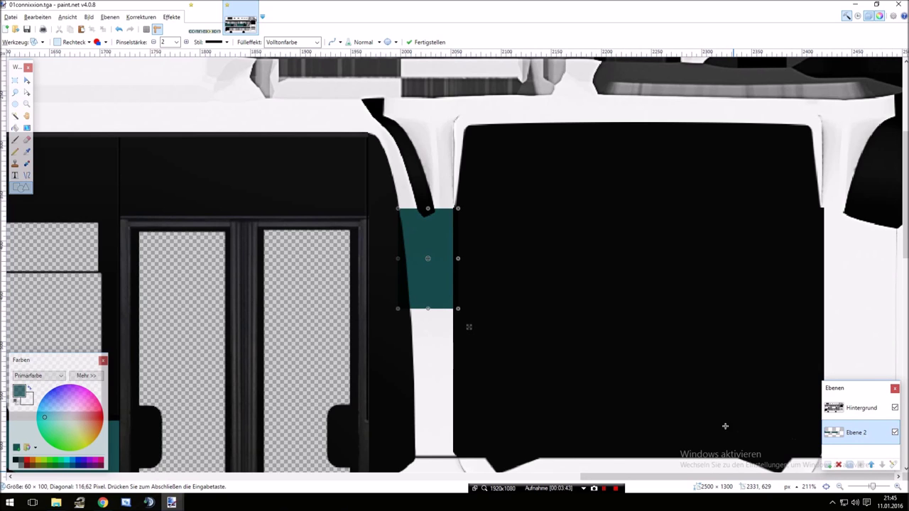
left_click_drag(428, 309, 436, 458)
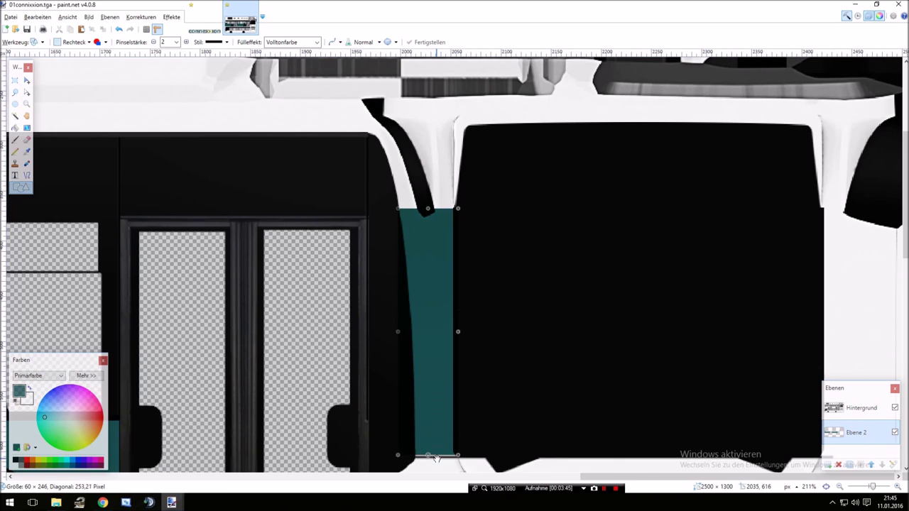
mouse_move(399, 331)
left_mouse_down()
mouse_move(416, 334)
mouse_move(413, 341)
left_mouse_up()
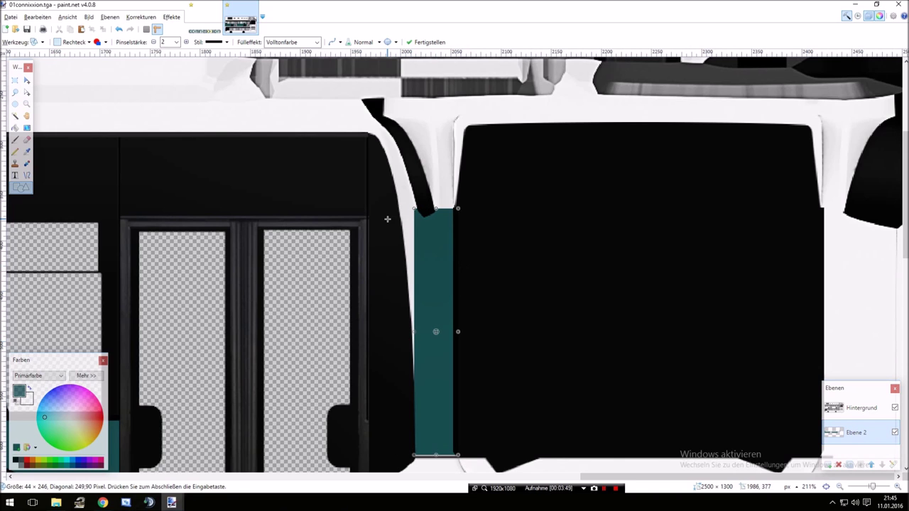
key("Return")
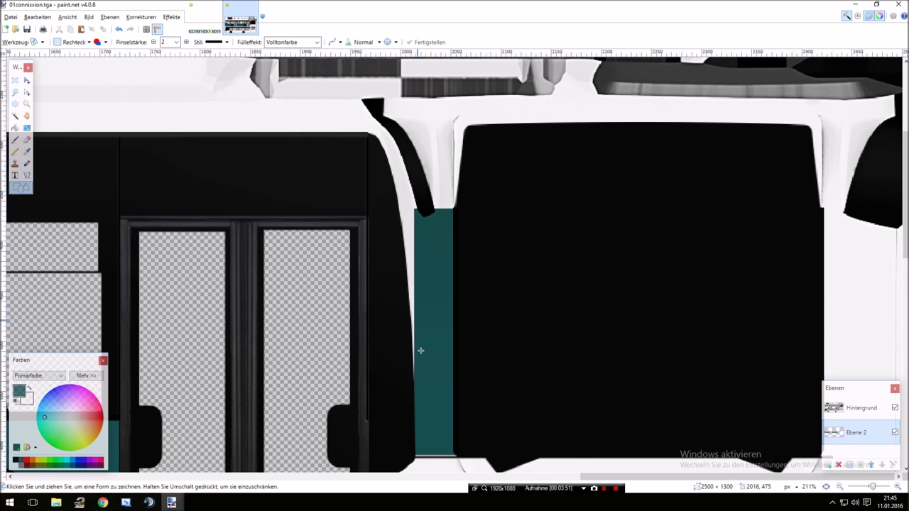
Fill the remaining white sliver along that pillar's curved edge with a teal rectangle about 30 × 200 pixels
scroll(421, 350, "down", 2)
left_click_drag(395, 292, 423, 172)
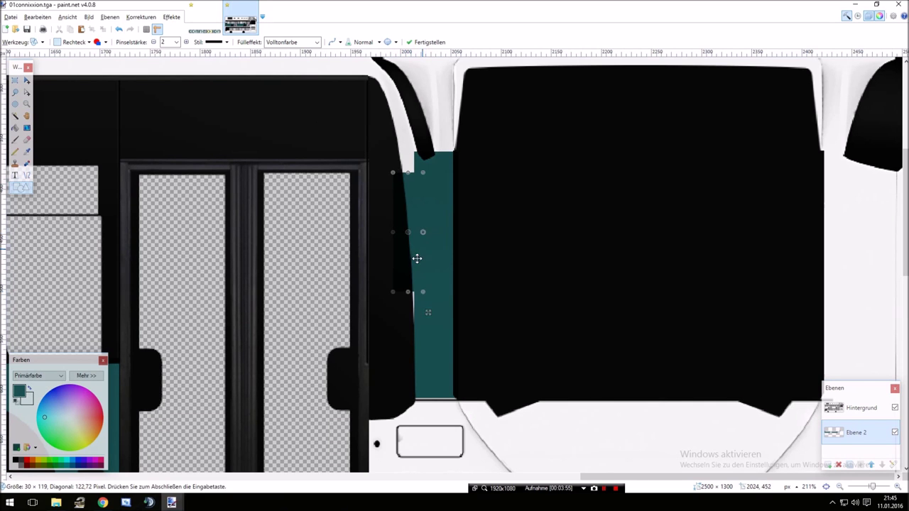
mouse_move(415, 257)
left_mouse_down()
mouse_move(412, 299)
mouse_move(414, 244)
mouse_move(411, 352)
left_mouse_up()
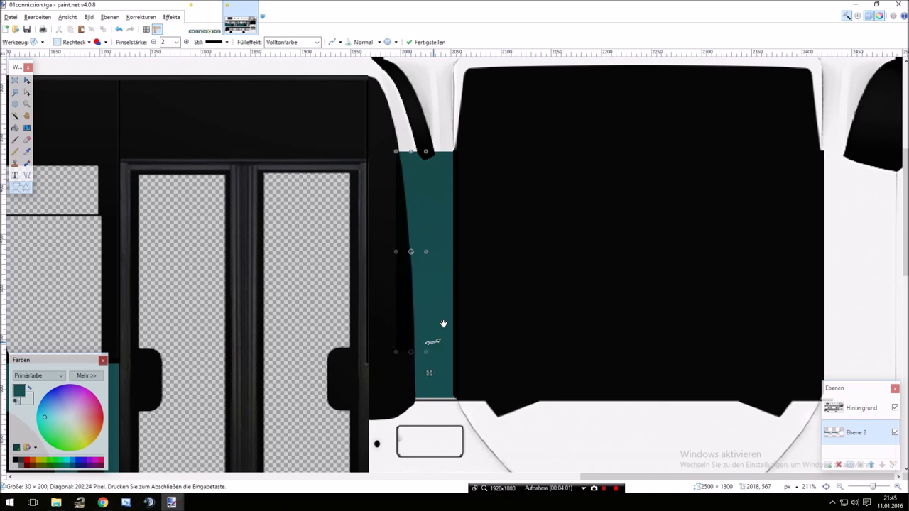
key("Return")
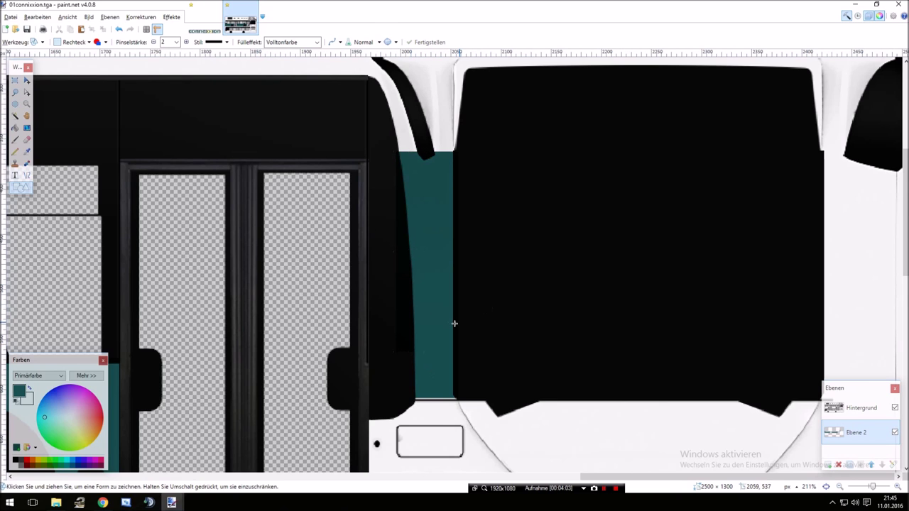
Cover the front panel below the windscreen, including the headlights and bumper, with a teal rectangle about 539 × 163 pixels
scroll(455, 324, "down", 1)
scroll(455, 324, "down", 1)
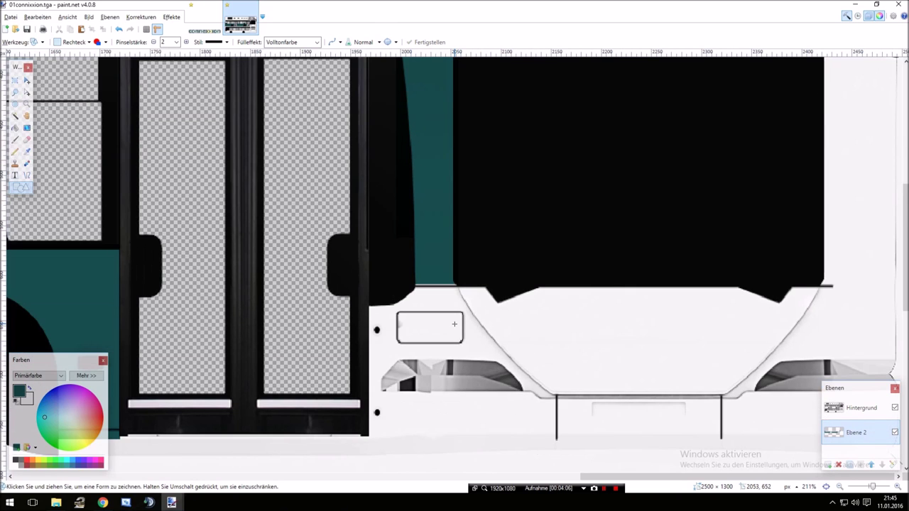
scroll(455, 324, "up", 3)
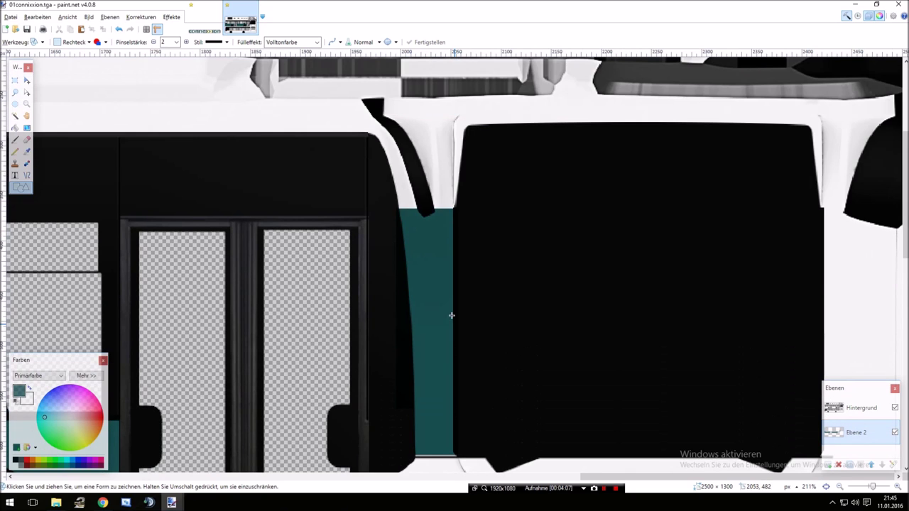
scroll(420, 339, "down", 3)
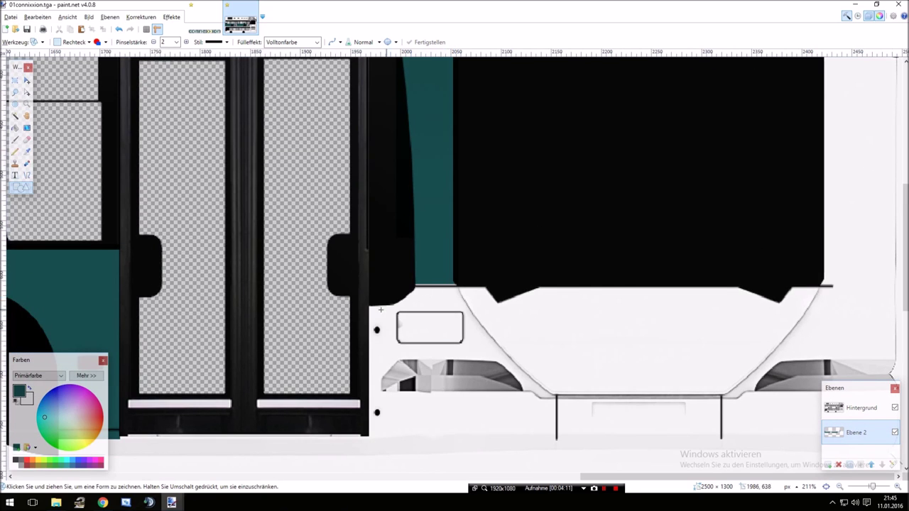
left_click_drag(395, 280, 896, 444)
left_click_drag(395, 363, 368, 363)
scroll(599, 370, "down", 3)
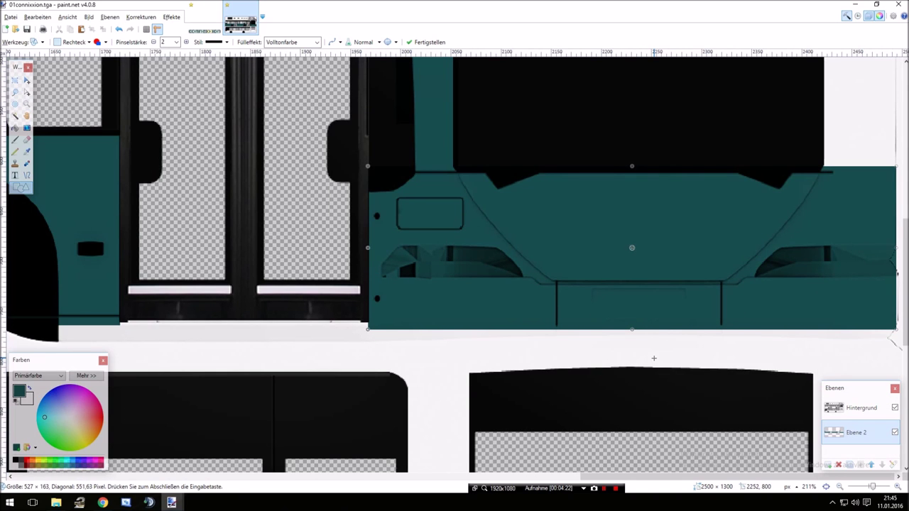
left_click_drag(897, 248, 902, 248)
scroll(639, 258, "up", 2)
left_click_drag(638, 388, 634, 388)
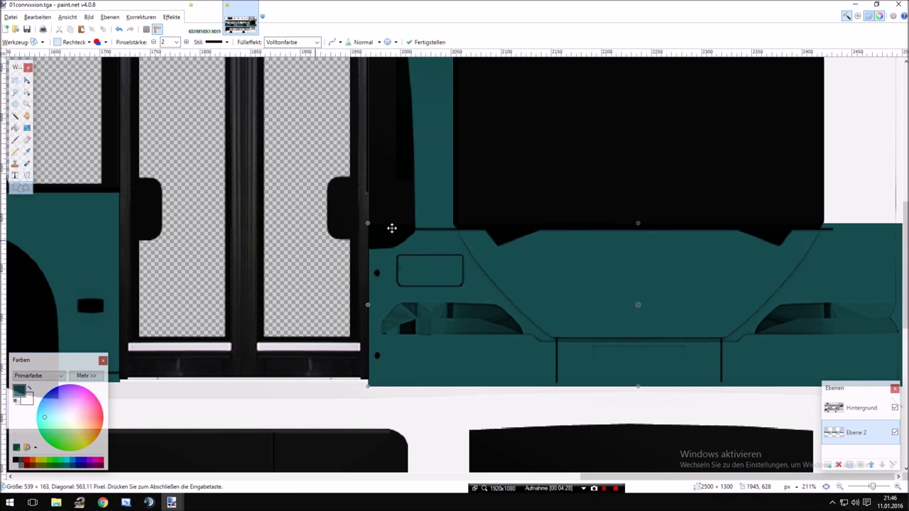
key("Return")
Cover the white pillar on the windscreen's other side with a teal rectangle about 100 pixels wide, reaching down to the teal front panel
scroll(310, 192, "up", 4)
scroll(310, 192, "up", 4)
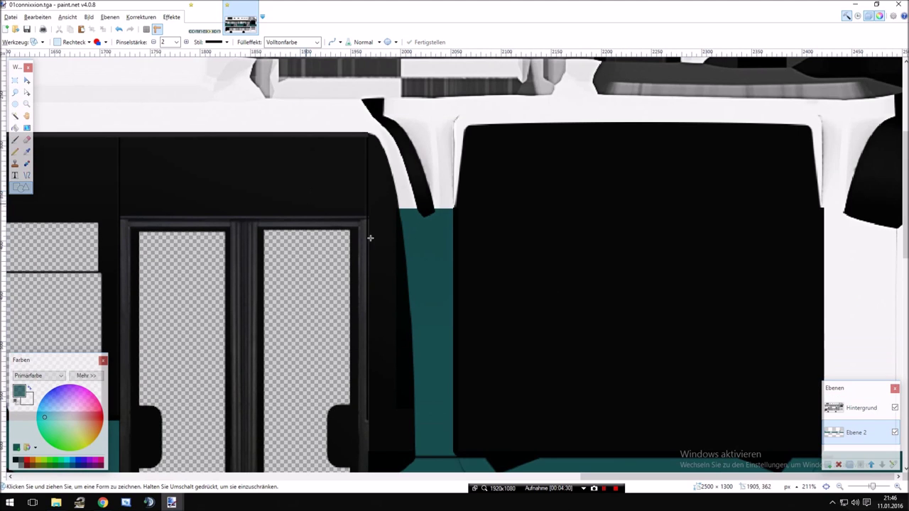
scroll(778, 309, "down", 2)
scroll(817, 298, "up", 2)
left_click_drag(826, 208, 907, 452)
scroll(779, 306, "down", 4)
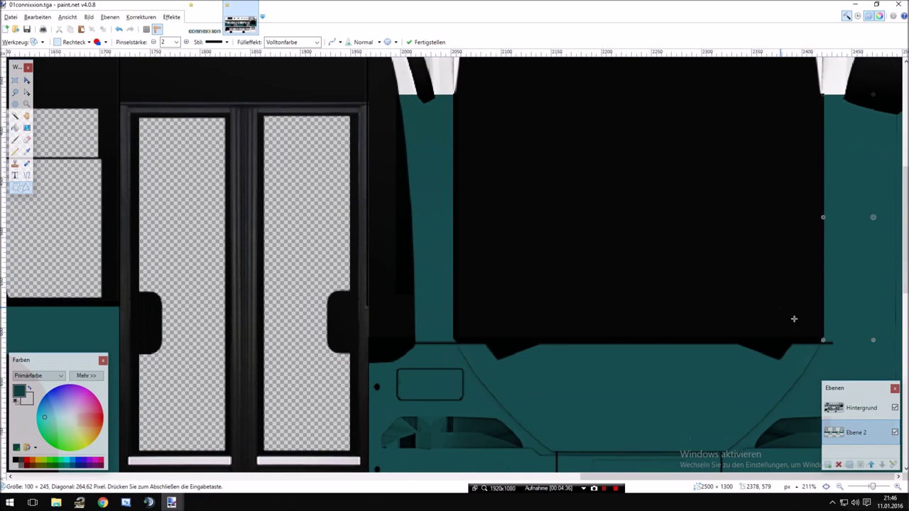
left_click_drag(870, 331, 874, 349)
key("Return")
Cover the bus's rear below the Citaro lettering, including both tail-light strips, with a teal rectangle about 513 × 295 pixels
scroll(709, 346, "up", 2)
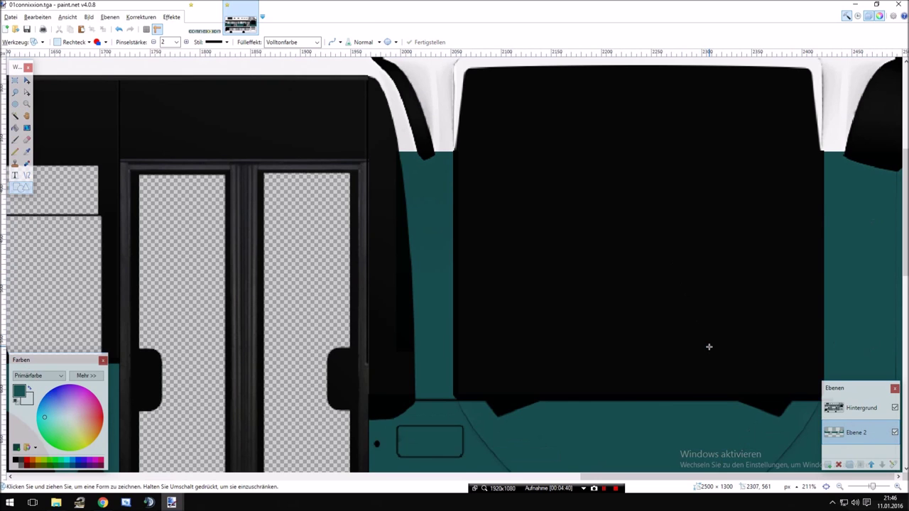
scroll(709, 347, "down", 4)
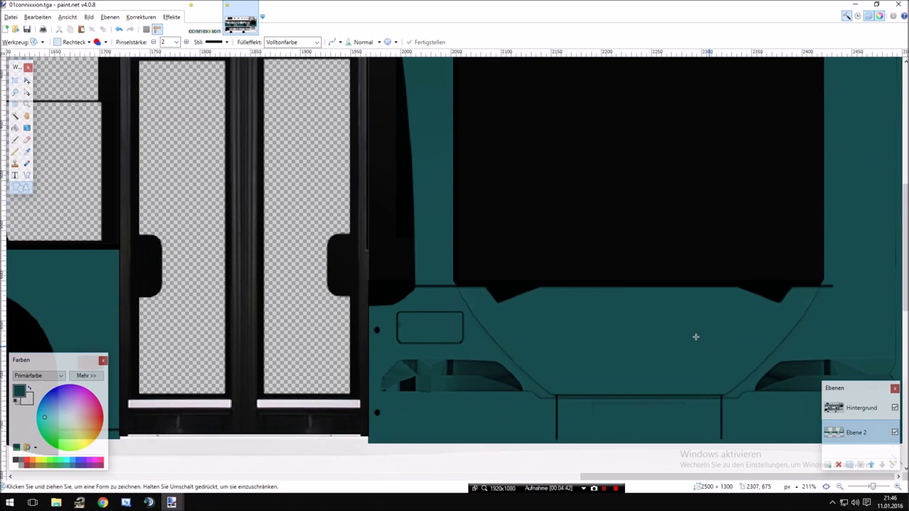
scroll(466, 251, "down", 6)
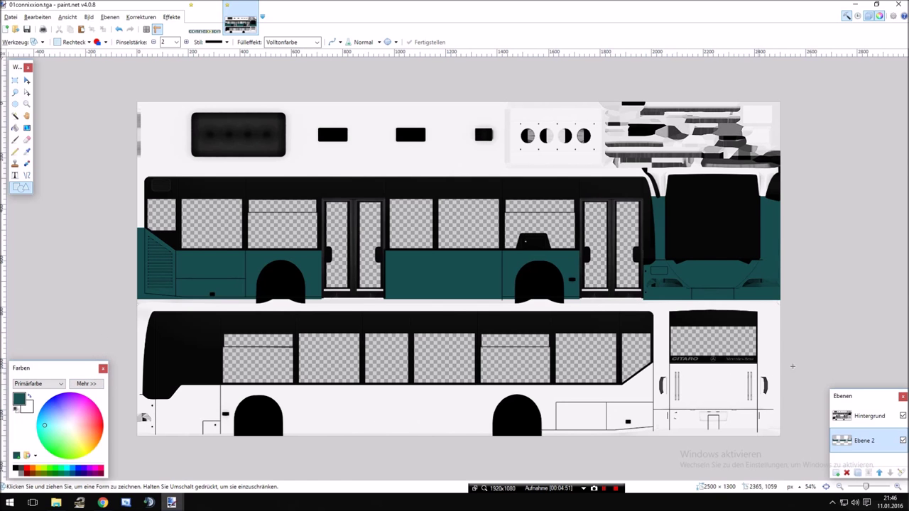
scroll(837, 352, "up", 6)
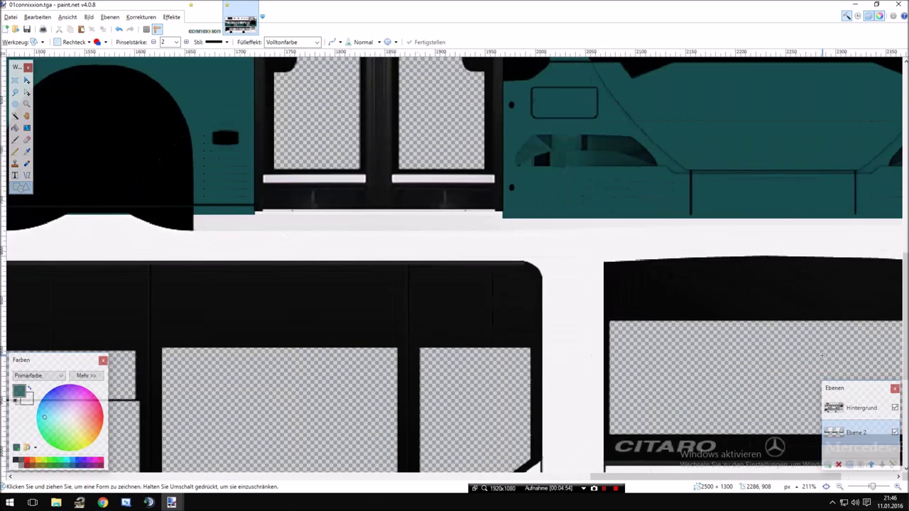
scroll(782, 359, "down", 3)
scroll(640, 352, "right", 4)
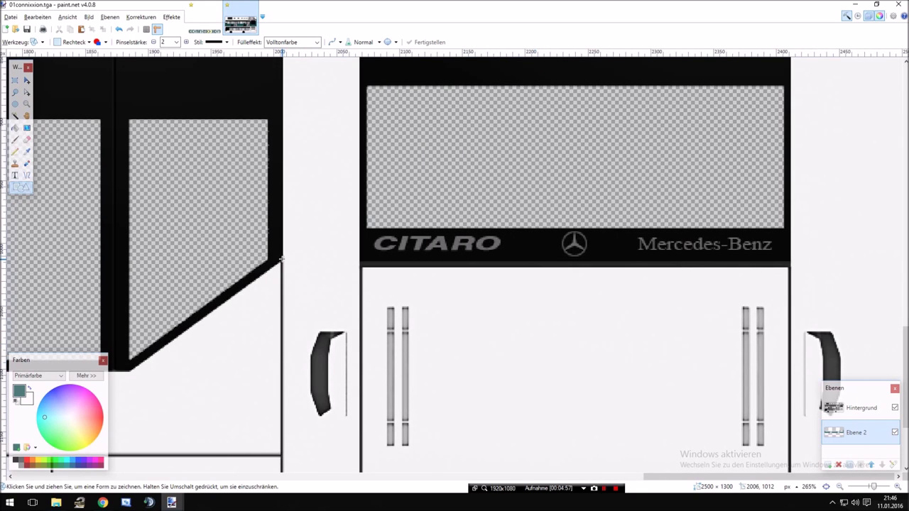
left_click_drag(282, 260, 908, 481)
scroll(601, 319, "down", 3)
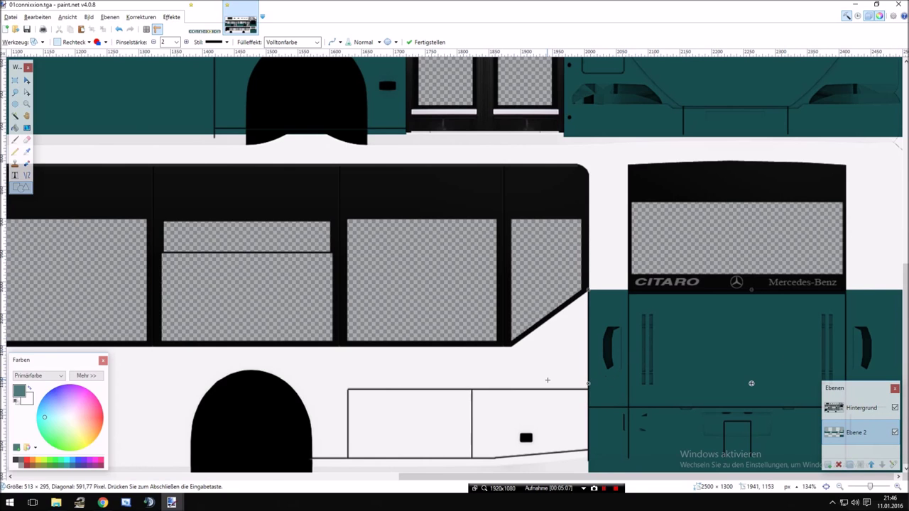
key("Return")
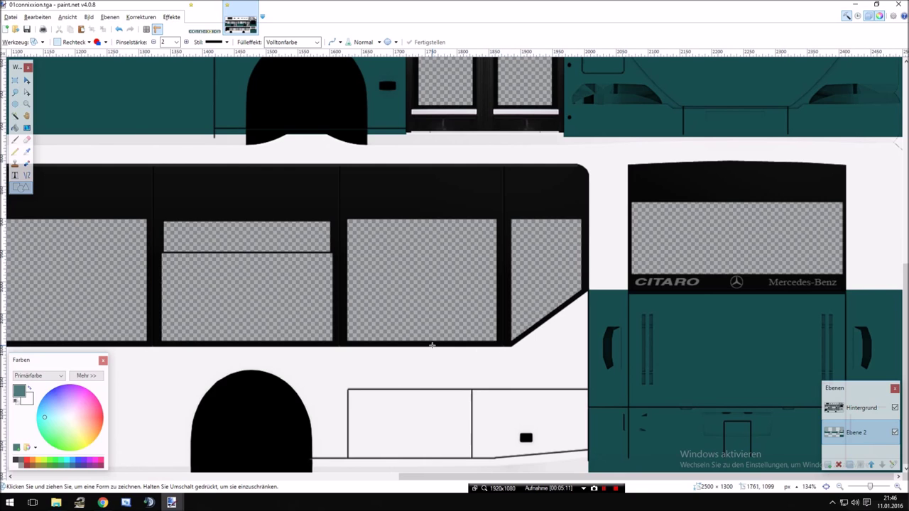
Fill the windows-only side's lower rear panel with a teal rectangle about 484 × 216 pixels and its slanted corner with one about 154 × 83, rotated −36.20°
left_click_drag(306, 345, 603, 476)
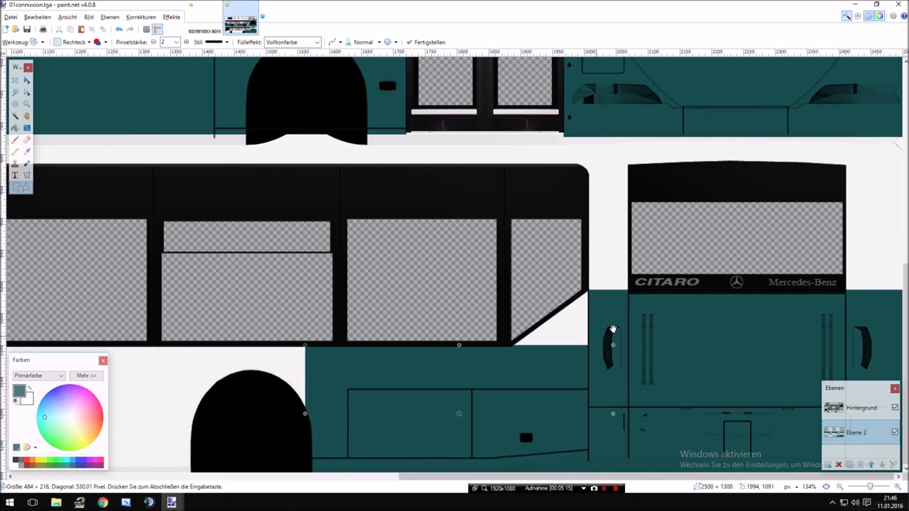
key("Return")
scroll(654, 334, "up", 5)
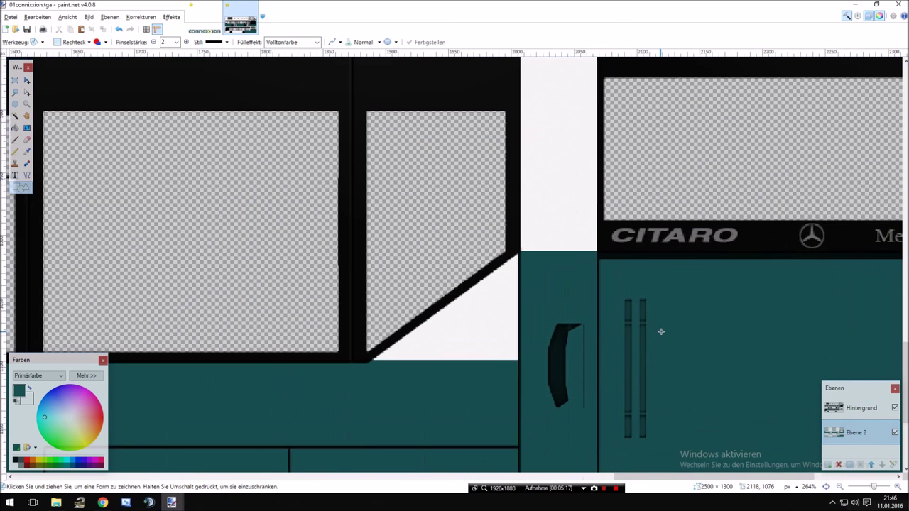
scroll(346, 343, "left", 2)
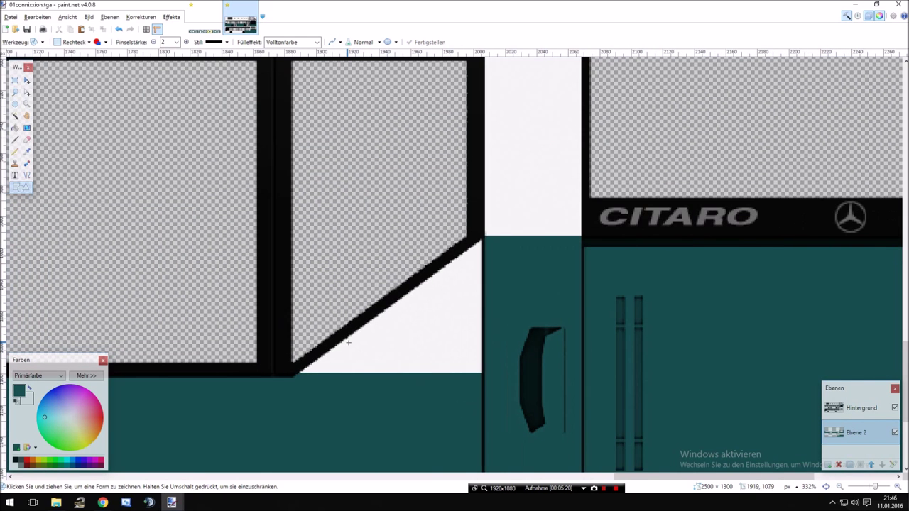
mouse_move(294, 270)
left_mouse_down()
mouse_move(329, 304)
mouse_move(548, 406)
mouse_move(552, 318)
left_mouse_up()
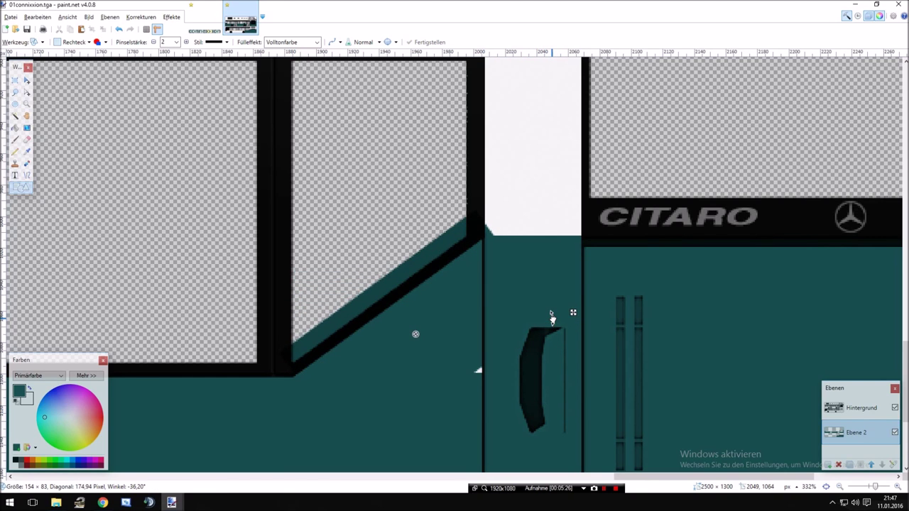
left_click_drag(485, 327, 502, 342)
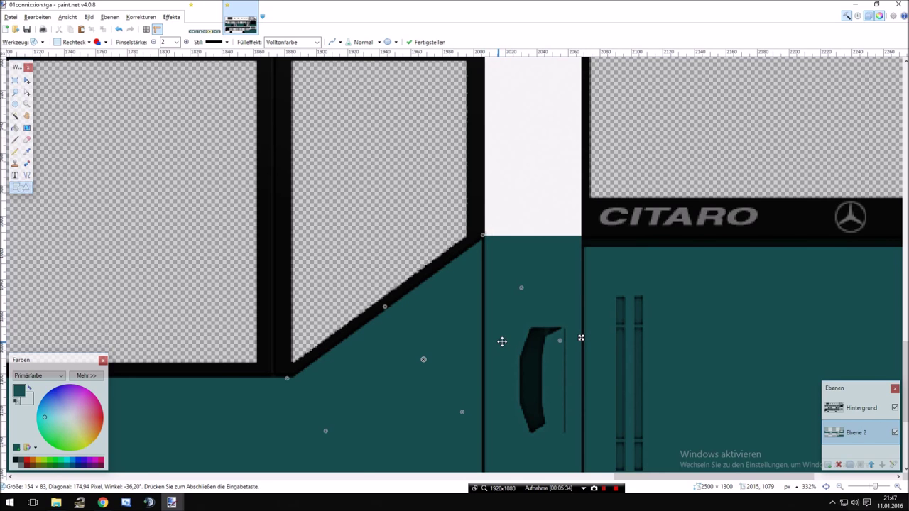
key("Return")
Cover the rest of that side's white lower panel, up to the texture's edge, with a teal rectangle about 1578 × 219 pixels
scroll(487, 331, "down", 5)
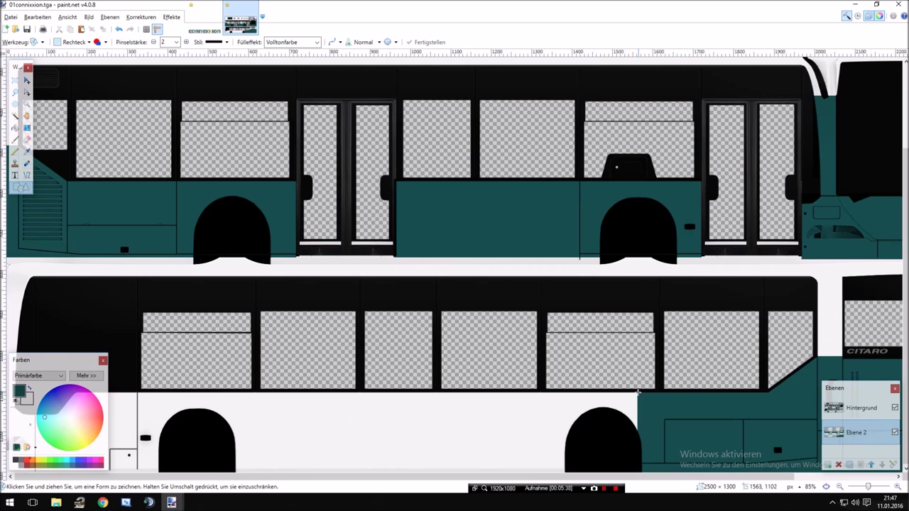
left_click_drag(638, 392, 102, 480)
left_click_drag(42, 360, 315, 231)
left_click_drag(103, 436, 0, 448)
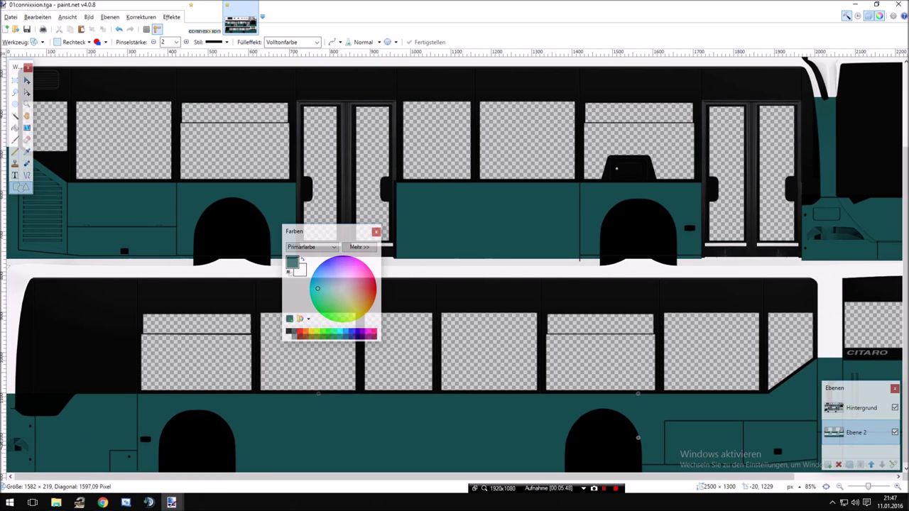
left_click_drag(2, 445, 2, 444)
scroll(54, 424, "up", 6)
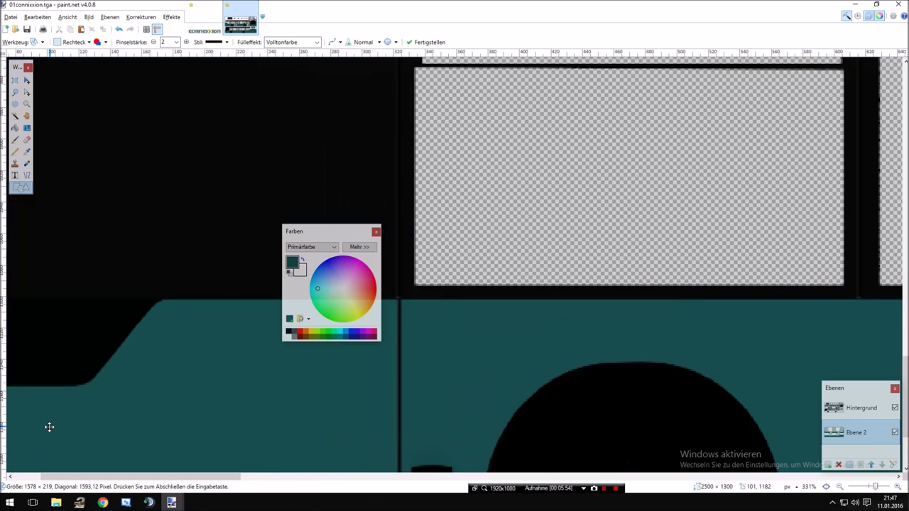
scroll(49, 427, "left", 3)
left_click_drag(339, 229, 66, 358)
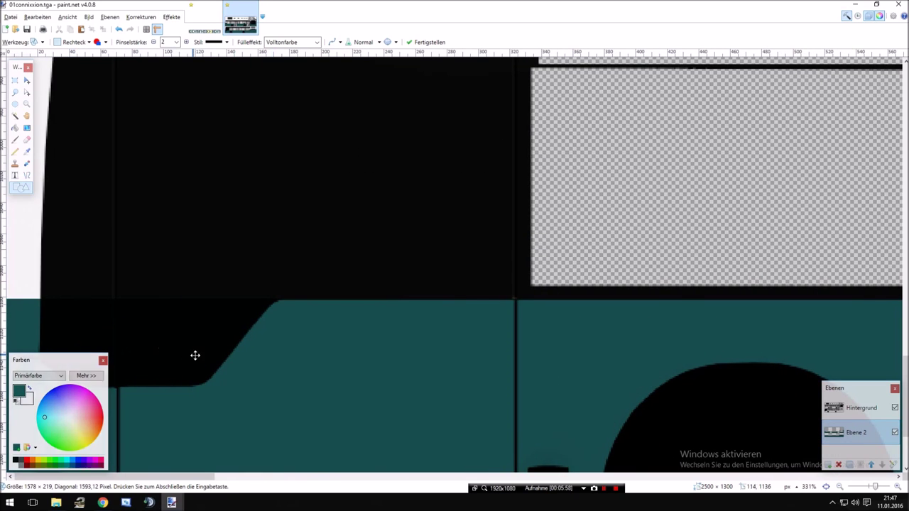
Cover the lower part of the white margin beside the windows-only side's front edge with a teal rectangle, down to the existing teal
scroll(195, 356, "down", 2, "ctrl")
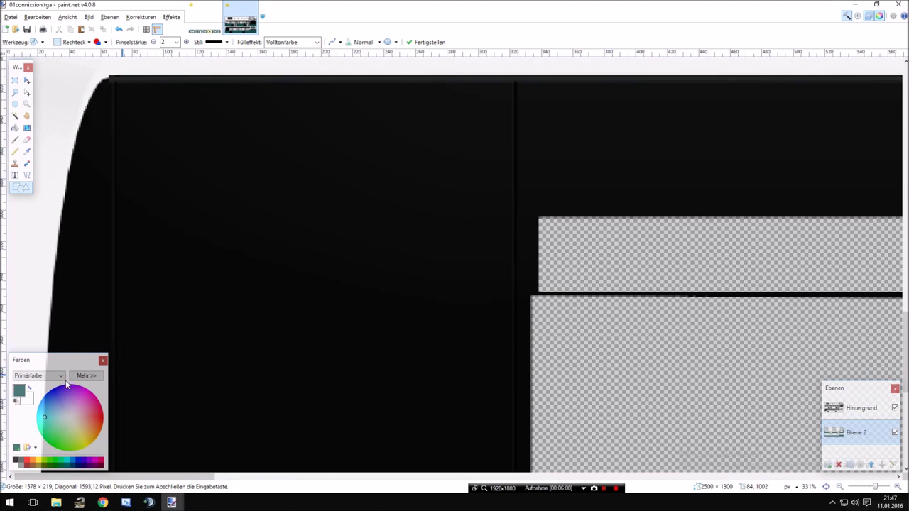
scroll(170, 334, "up", 2)
scroll(171, 334, "down", 1, "ctrl")
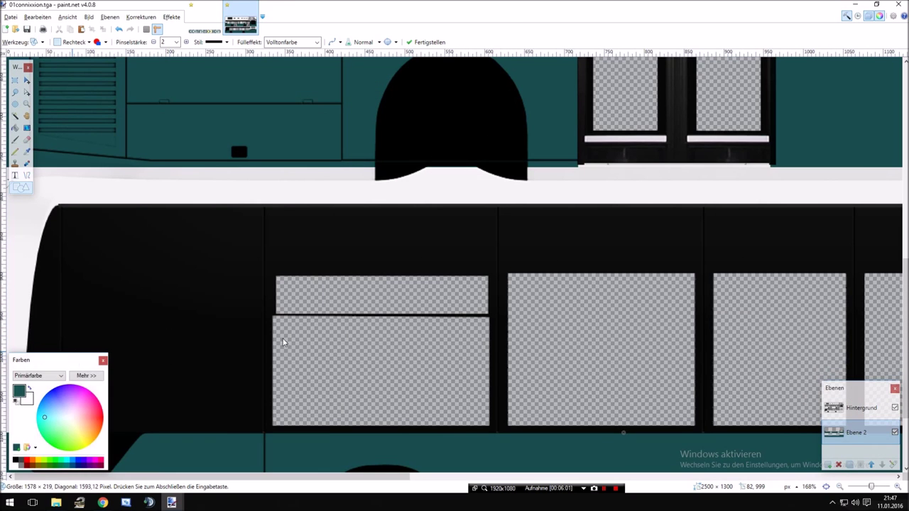
left_click_drag(43, 360, 334, 324)
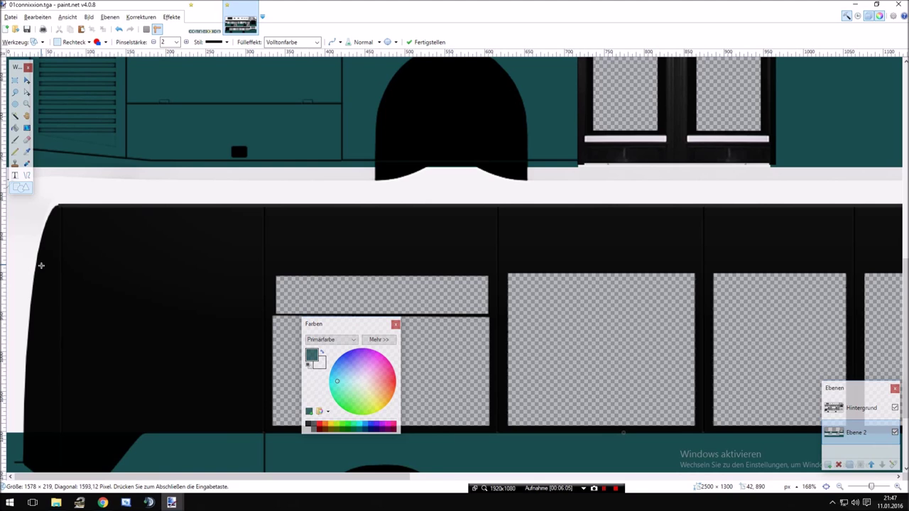
left_click_drag(38, 268, 1, 435)
key("Return")
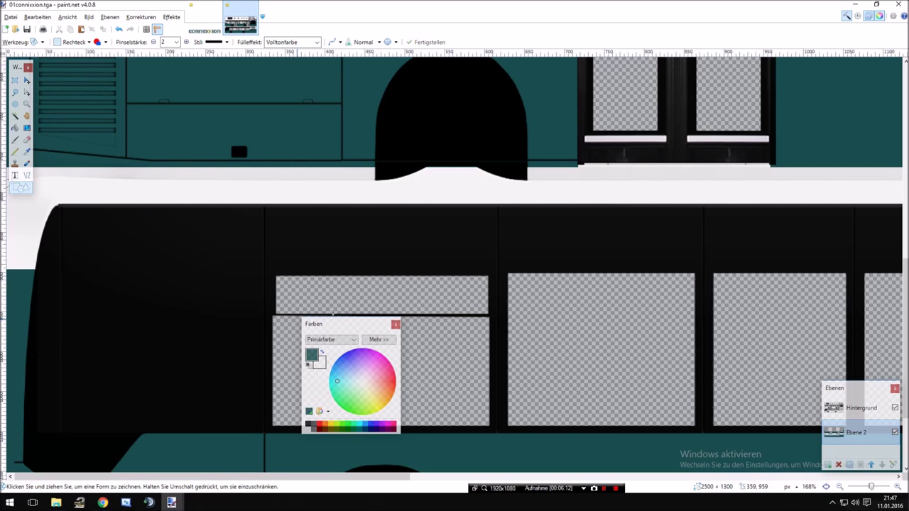
left_click_drag(338, 327, 46, 363)
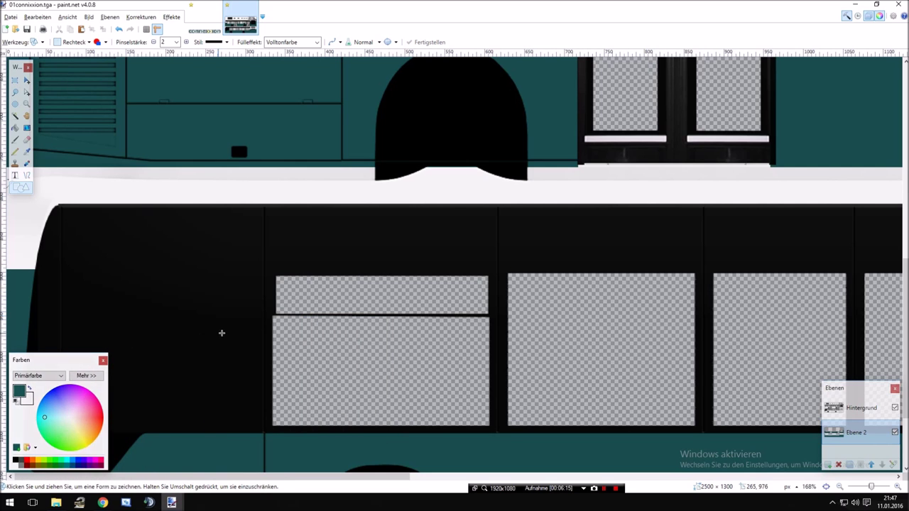
Sample the yellow from the double X in the Connexxion logo image as the primary colour
scroll(447, 355, "down", 5)
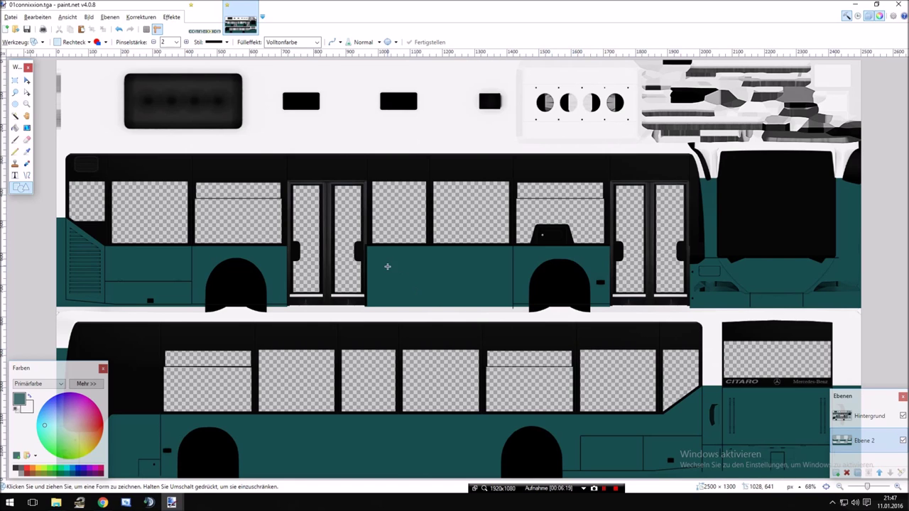
left_click(205, 28)
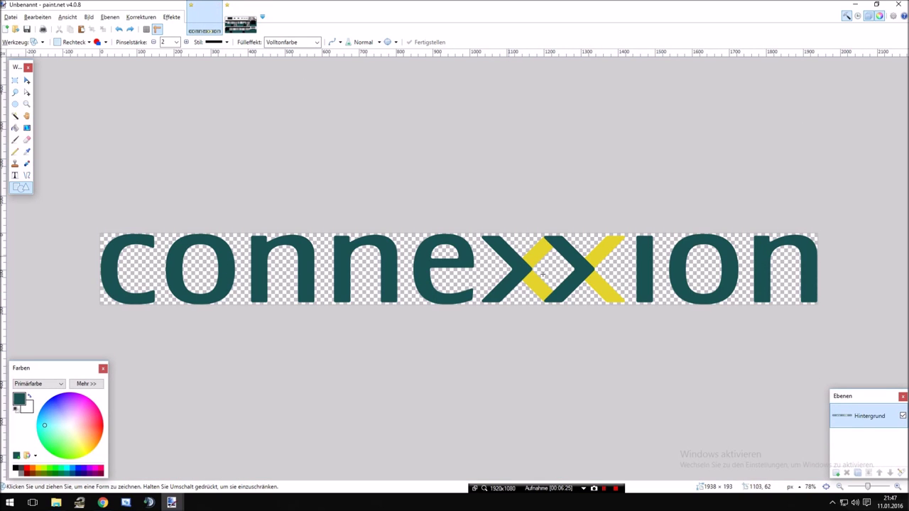
left_click(27, 151)
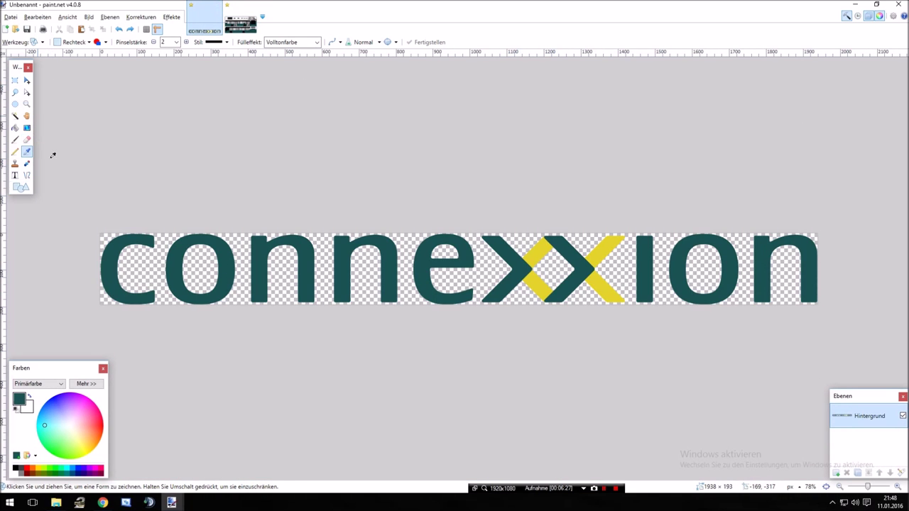
left_click(599, 255)
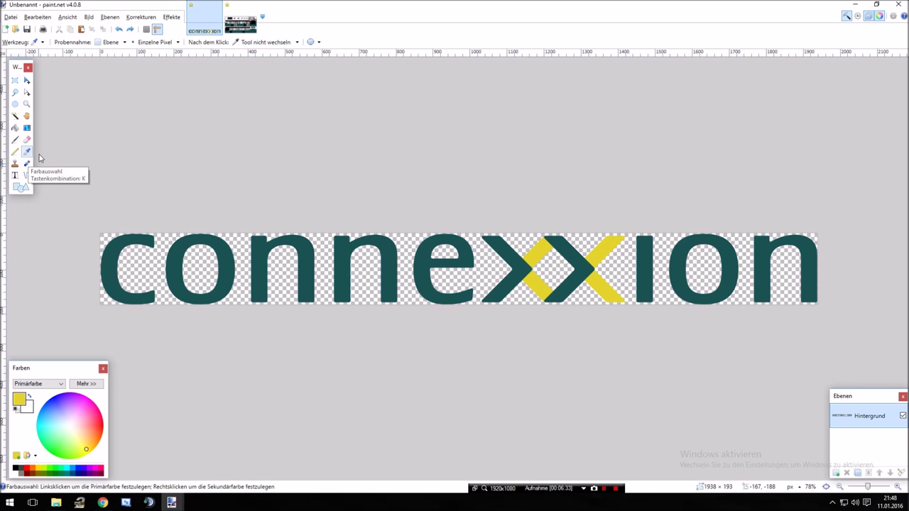
On the bus texture, cover the white margin beside the door side's rear with a yellow rectangle about 29 pixels wide, from the teal to the texture's edge
left_click(234, 27)
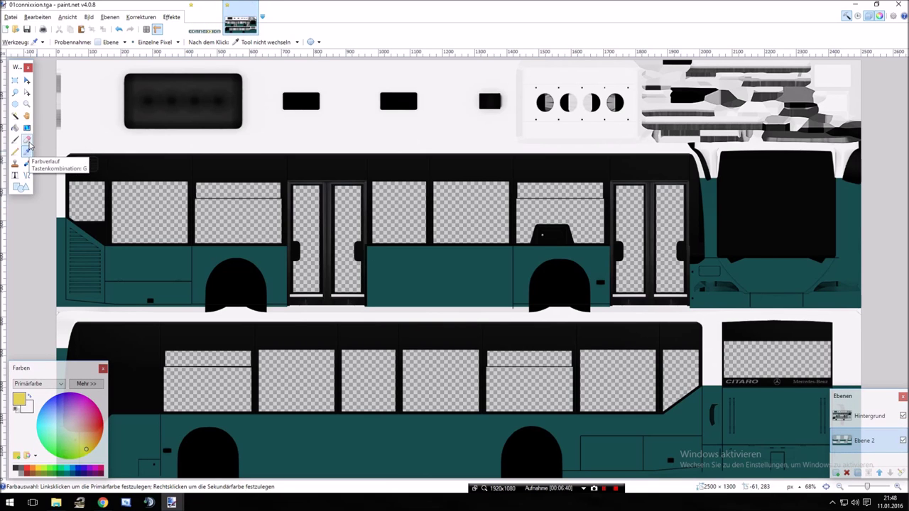
left_click(21, 187)
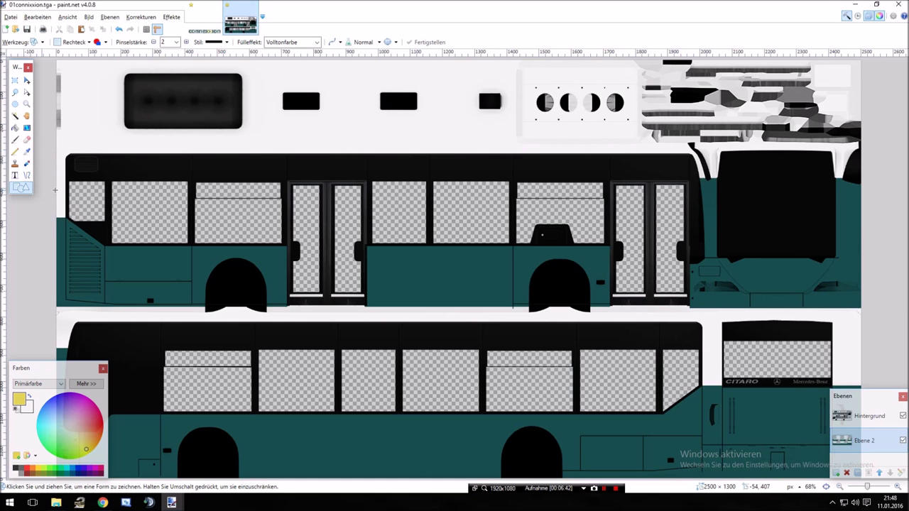
scroll(45, 133, "up", 4, "ctrl")
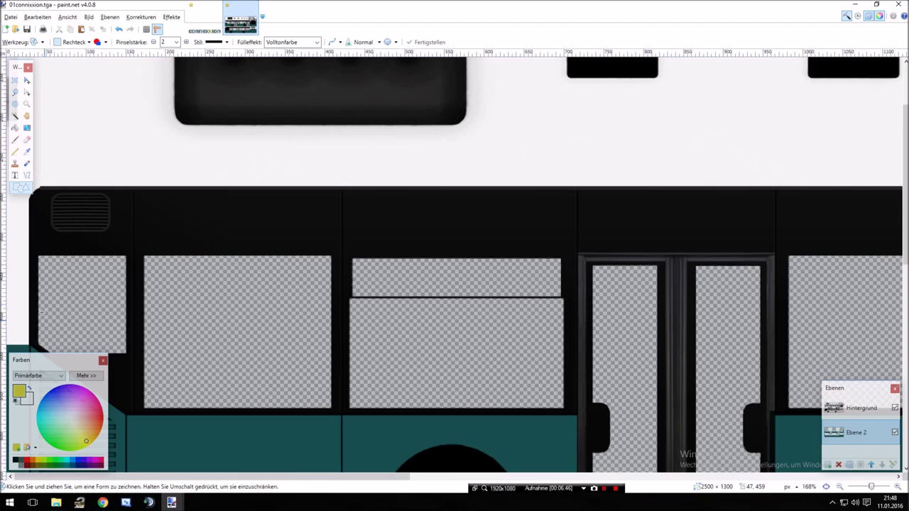
scroll(41, 309, "up", 6, "ctrl")
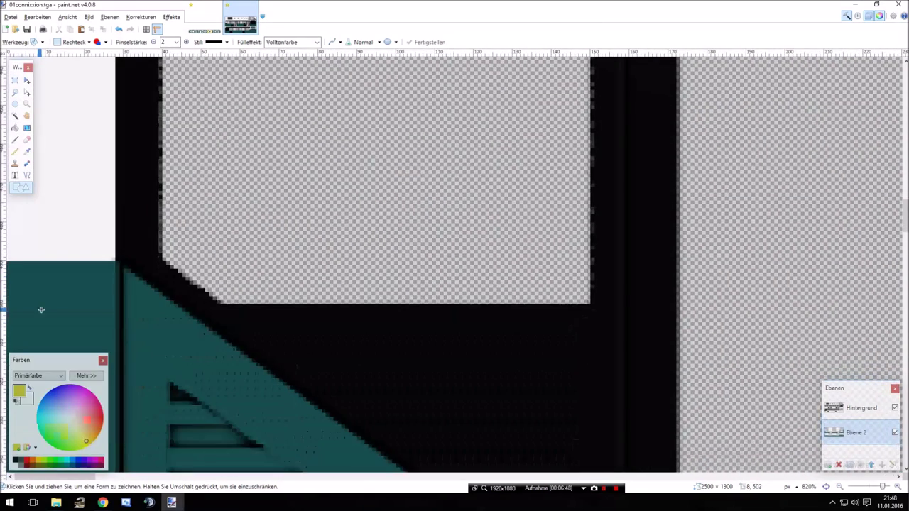
mouse_move(120, 262)
left_mouse_down()
mouse_move(12, 256)
mouse_move(8, 222)
left_mouse_up()
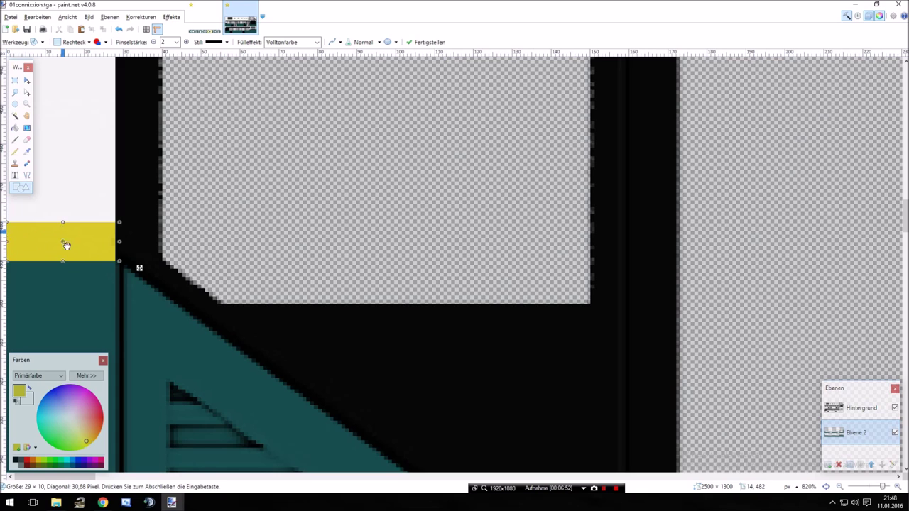
mouse_move(63, 262)
left_mouse_down()
mouse_move(59, 249)
mouse_move(59, 311)
mouse_move(61, 231)
mouse_move(63, 264)
left_mouse_up()
left_click_drag(63, 223, 68, 52)
left_click(15, 81)
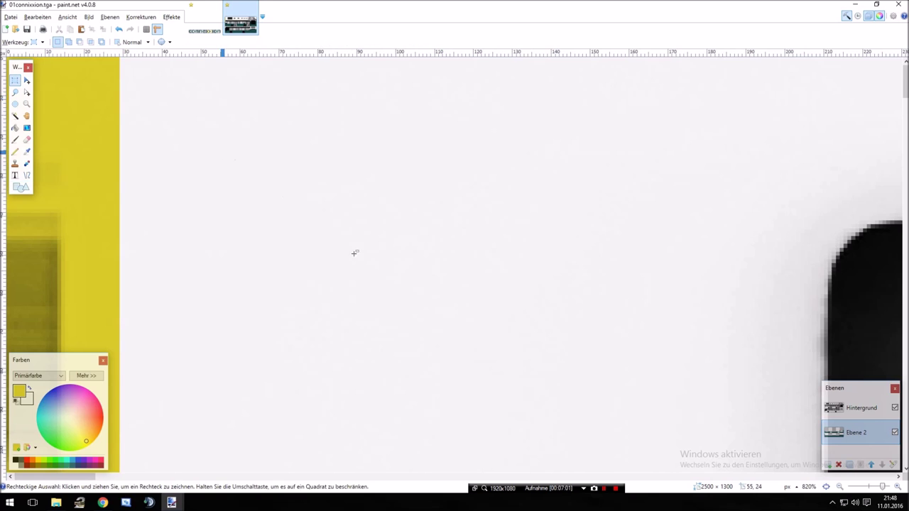
Cover the whole roof area and the white remaining around the windscreen with a yellow rectangle about 2474 × 405 pixels, reaching down to the teal
scroll(422, 286, "down", 6)
scroll(421, 288, "down", 2)
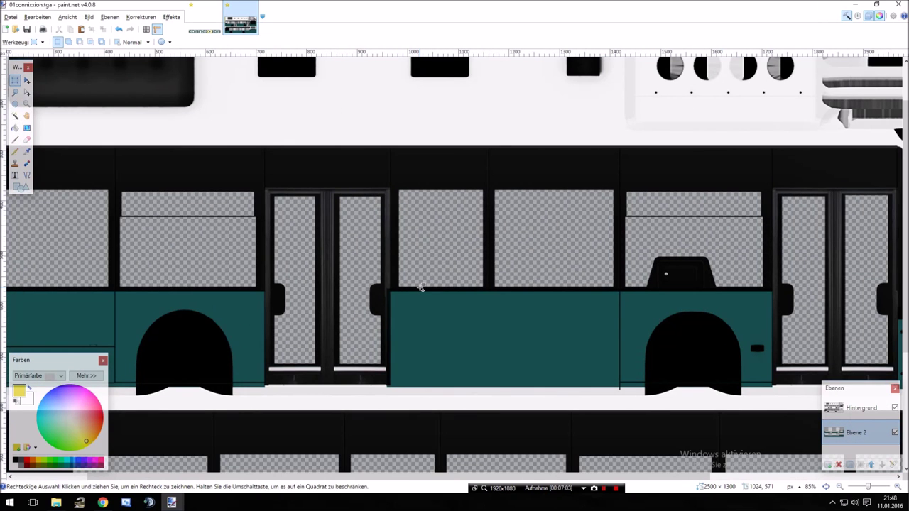
scroll(421, 288, "up", 3)
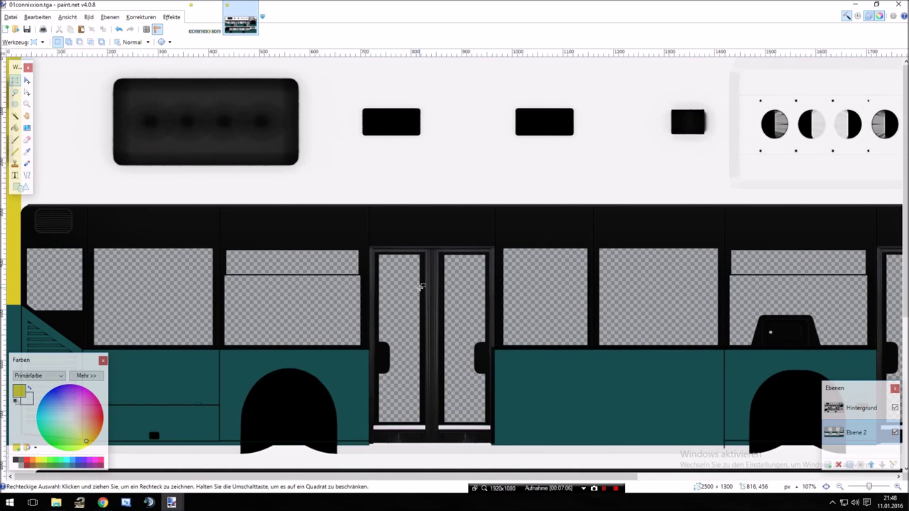
left_click_drag(23, 71, 191, 347)
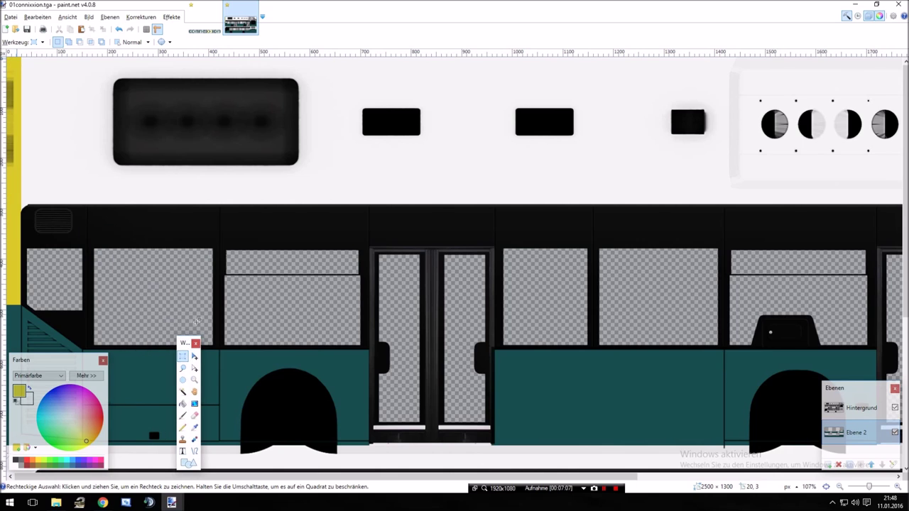
left_click(192, 465)
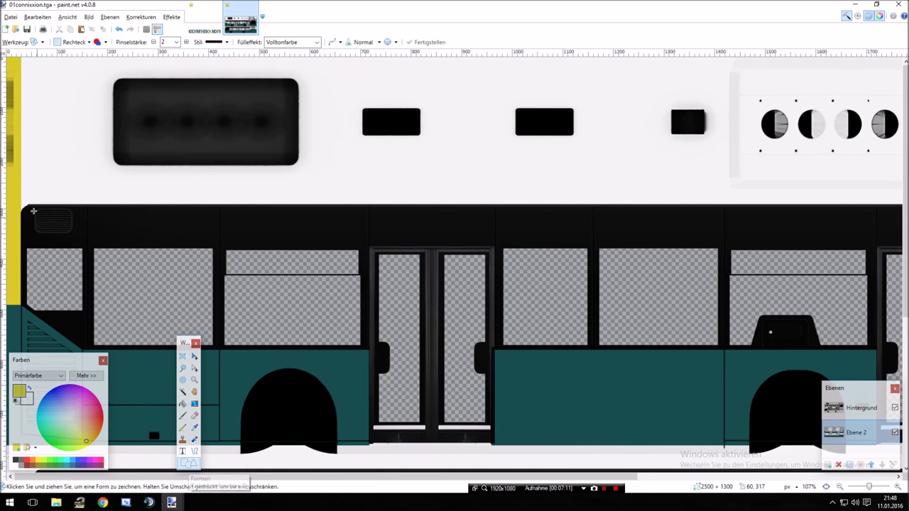
left_click_drag(23, 206, 871, 39)
left_click_drag(799, 39, 745, 37)
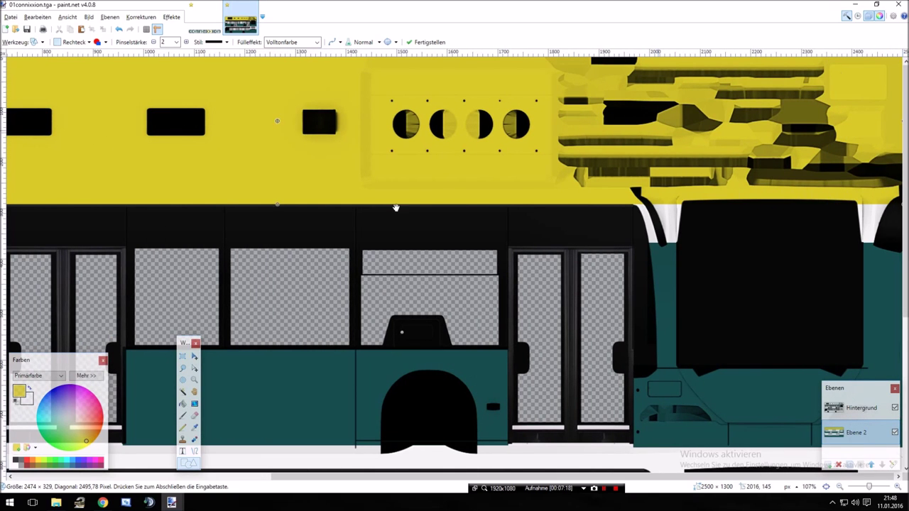
left_click_drag(279, 206, 285, 244)
scroll(206, 245, "left", 5)
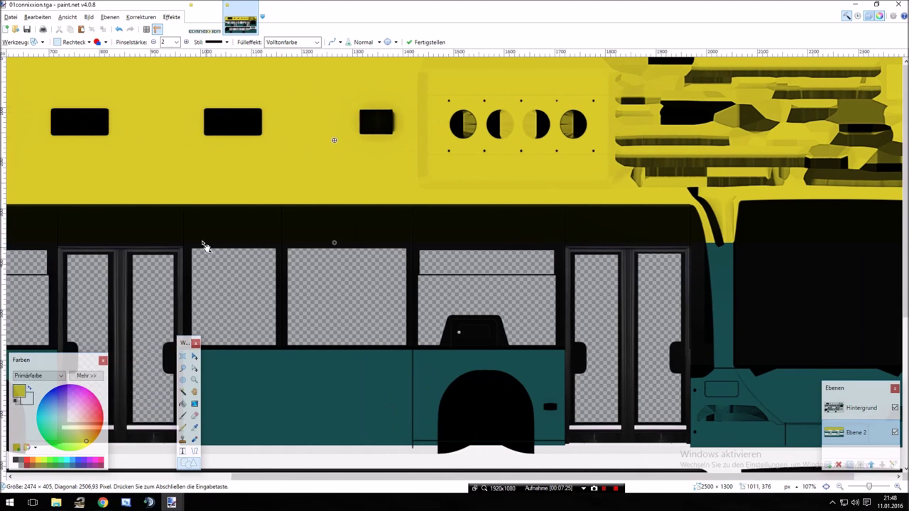
scroll(204, 245, "down", 2)
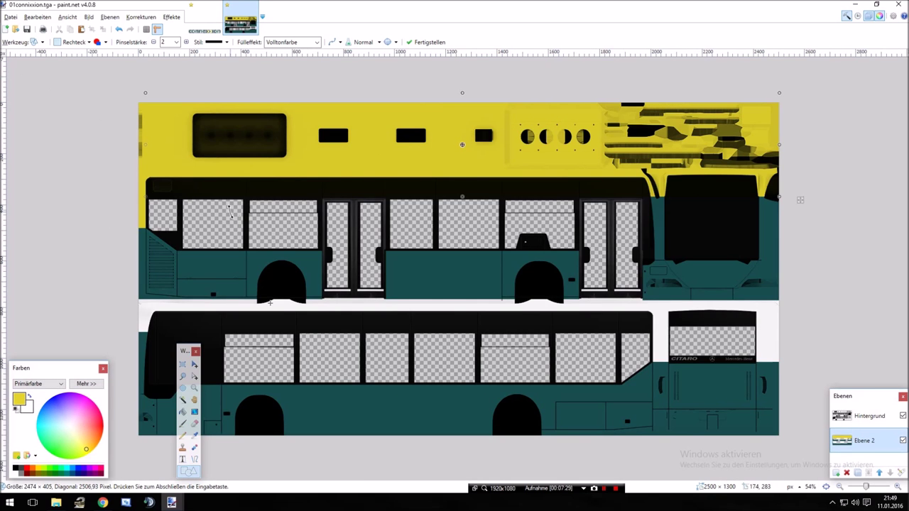
key("Return")
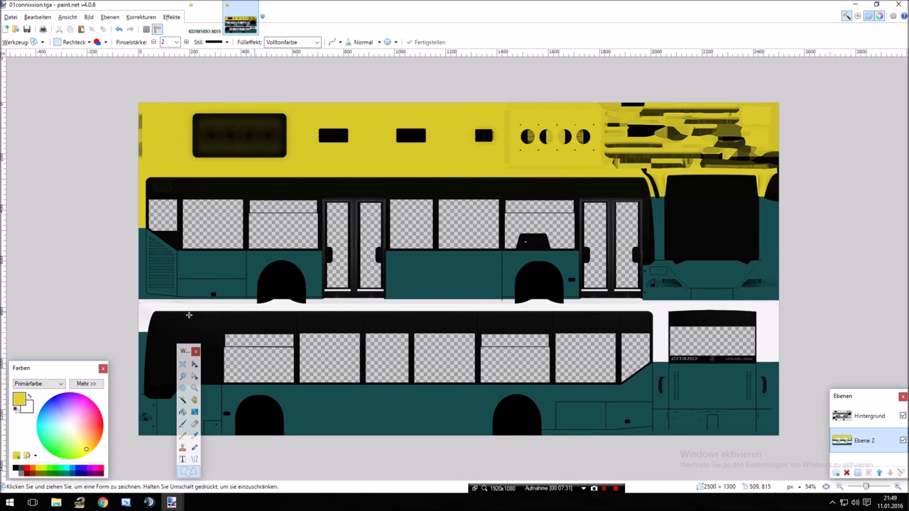
Cover the white strip above the windows-only side with a yellow rectangle and the one above the rear window with another about 447 × 43 pixels
scroll(222, 314, "up", 4)
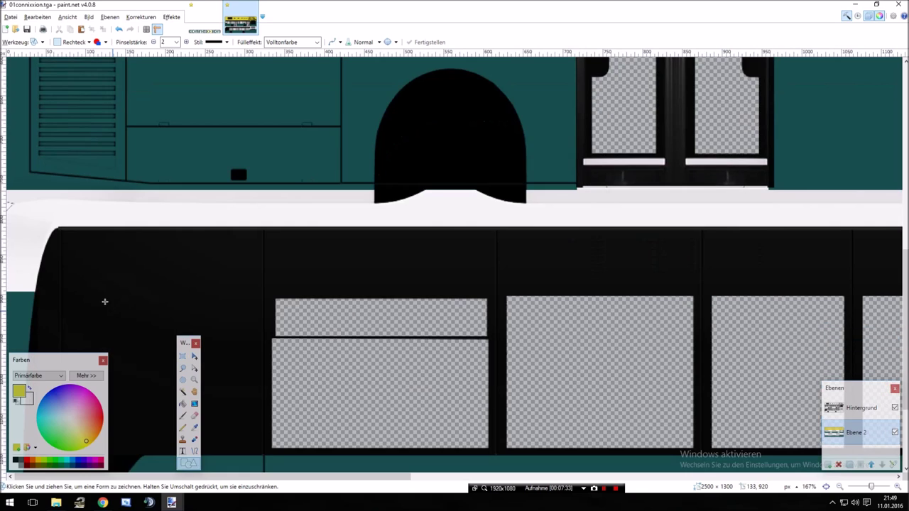
left_click_drag(9, 201, 416, 290)
left_click_drag(410, 248, 905, 234)
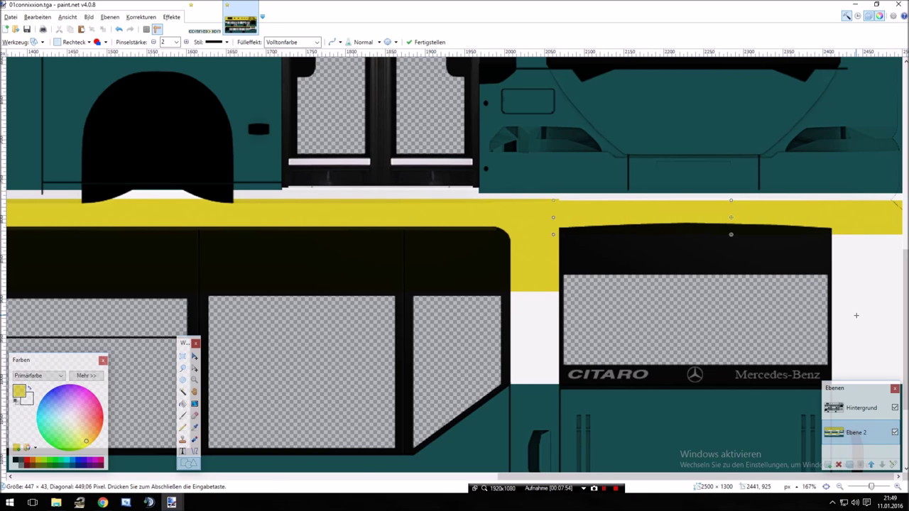
key("Return")
Fill the white areas on both sides of the rear window down to the teal with yellow rectangles about 95 × 197 and 64 × 125 pixels
scroll(849, 284, "down", 3)
left_click_drag(838, 134, 869, 271)
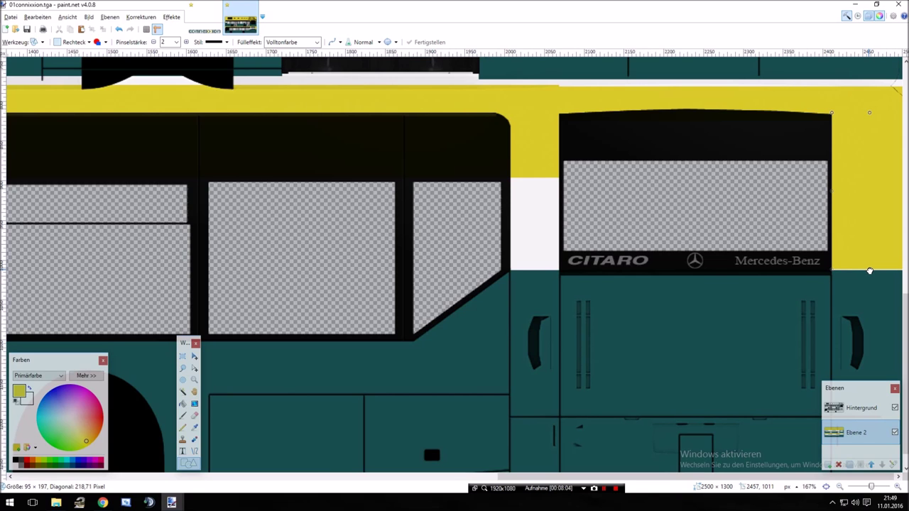
key("Return")
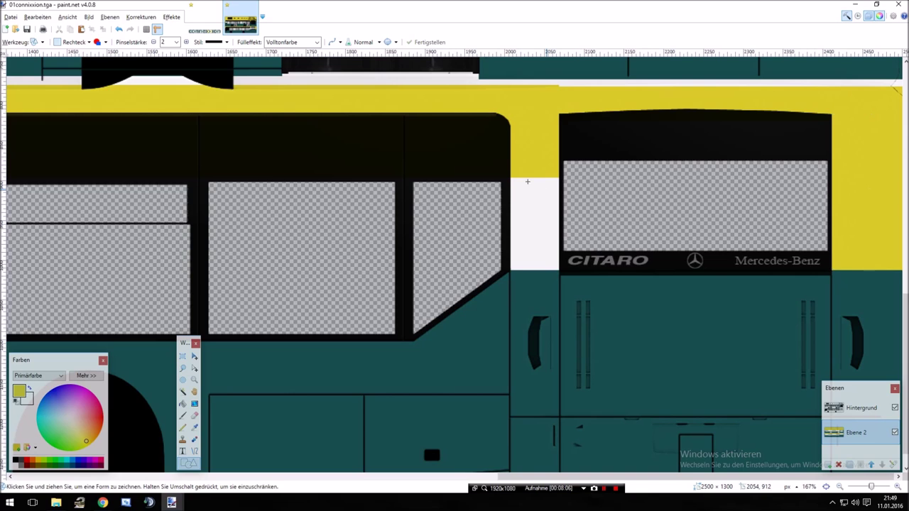
left_click_drag(508, 172, 558, 271)
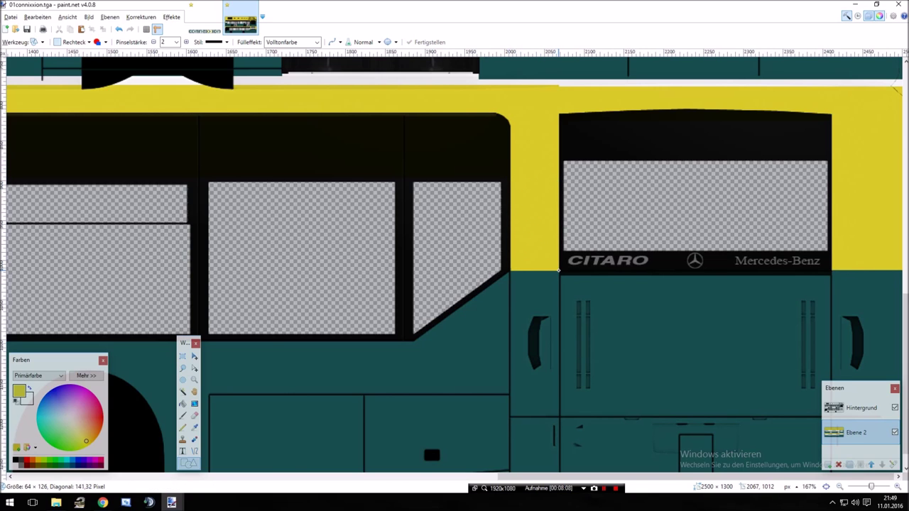
key("Return")
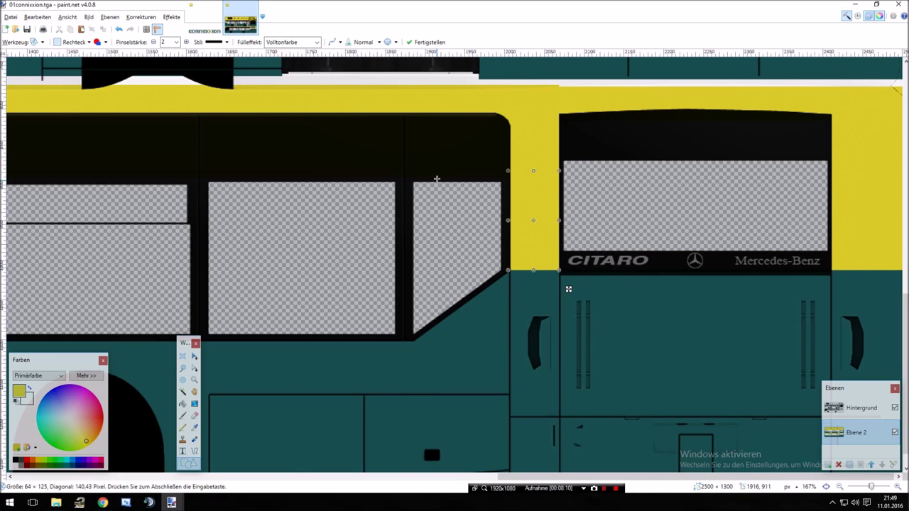
Switch to Chrome and examine the Connexxion bus reference photos for the colour layout and logo placement on the sides, front and rear
scroll(437, 179, "down", 3, "ctrl")
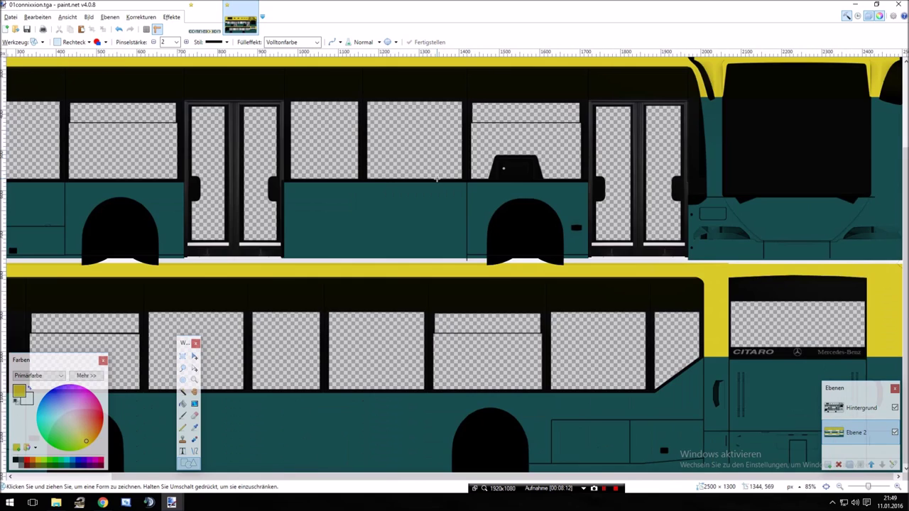
scroll(504, 264, "down", 2, "ctrl")
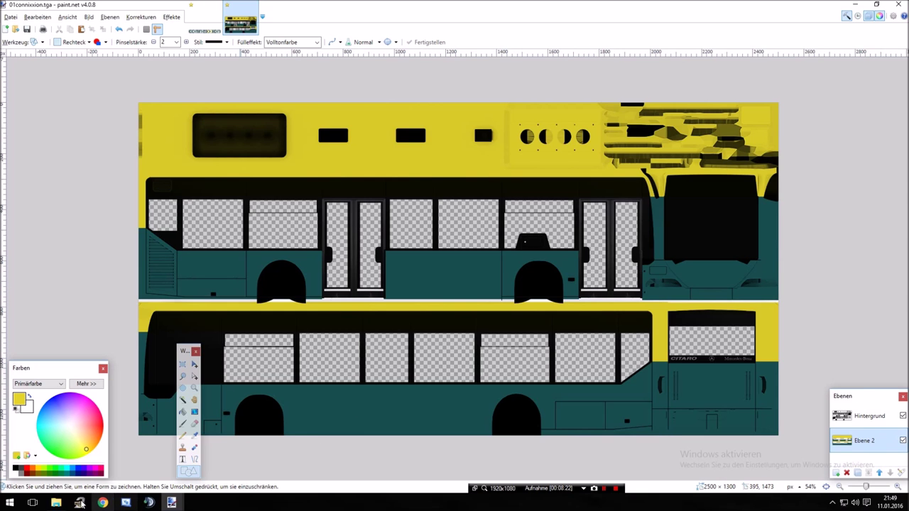
left_click(102, 503)
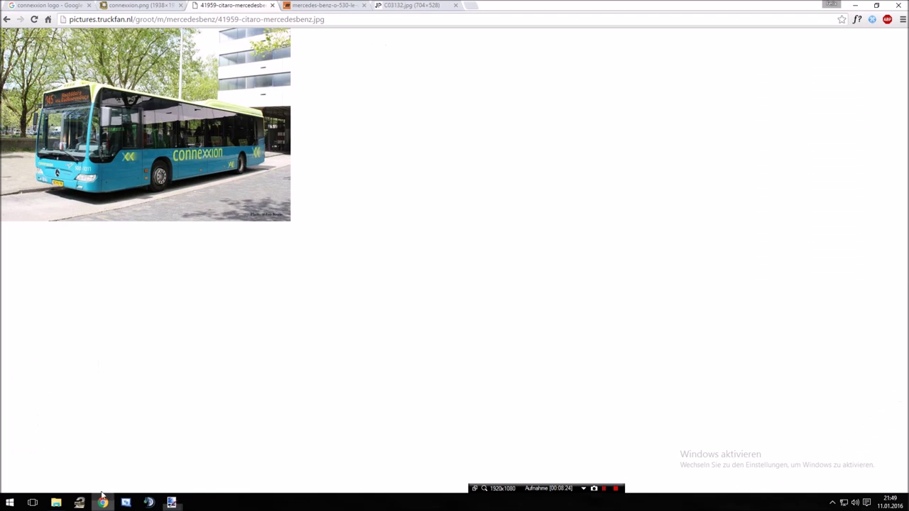
left_click(303, 4)
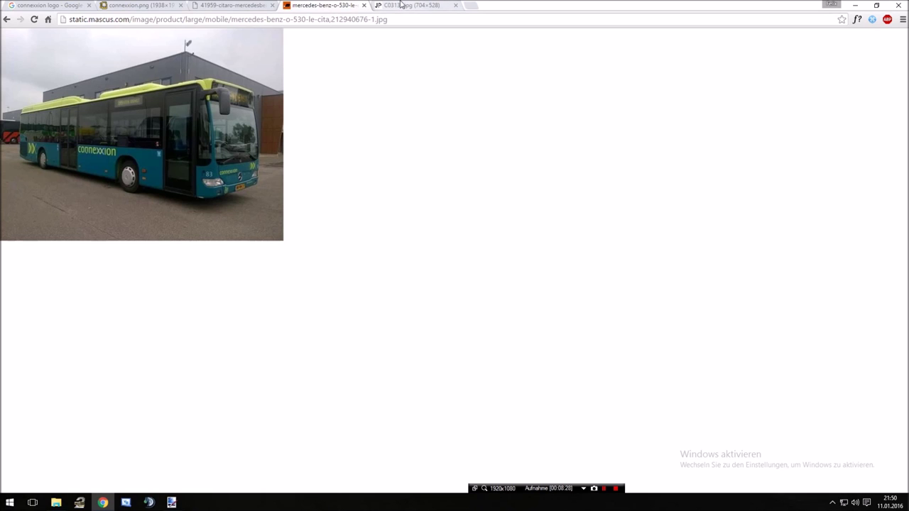
left_click(403, 5)
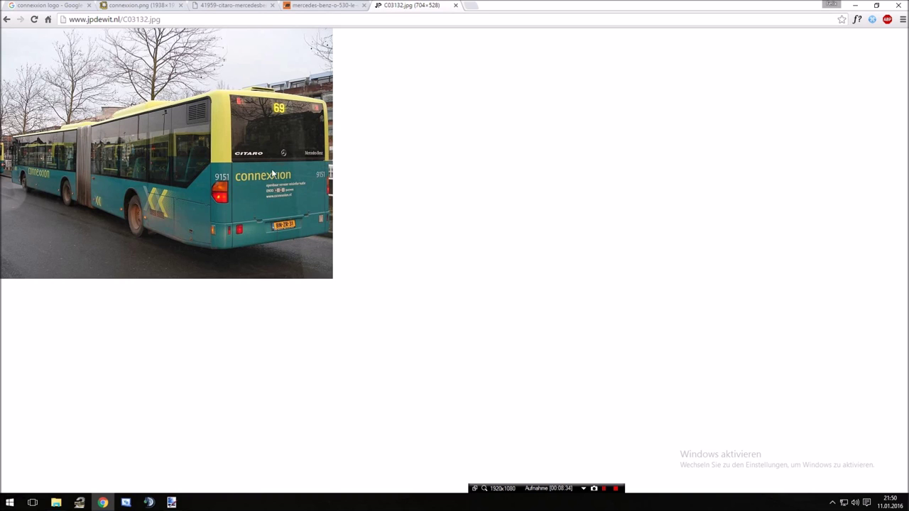
left_click(344, 4)
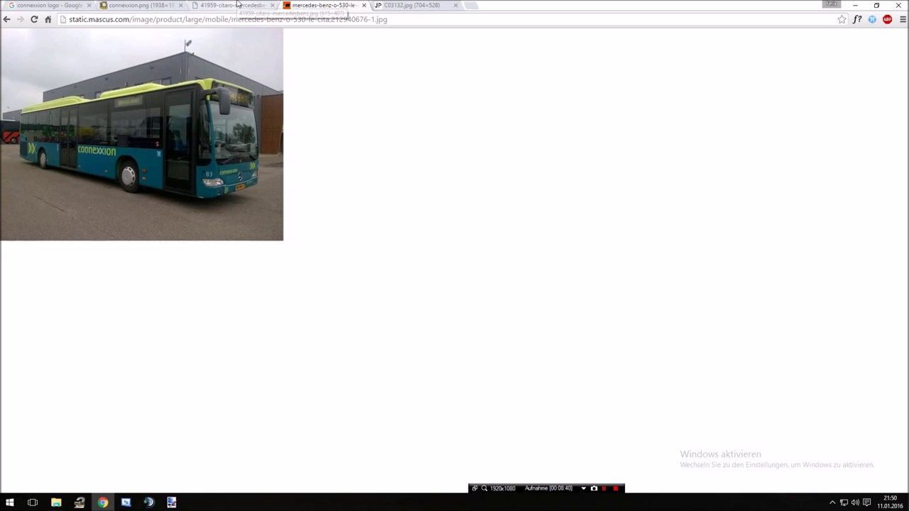
Compare the rear and side photos of the Connexxion bus with the original logo image for the lettering colour
left_click(238, 5)
left_click(415, 7)
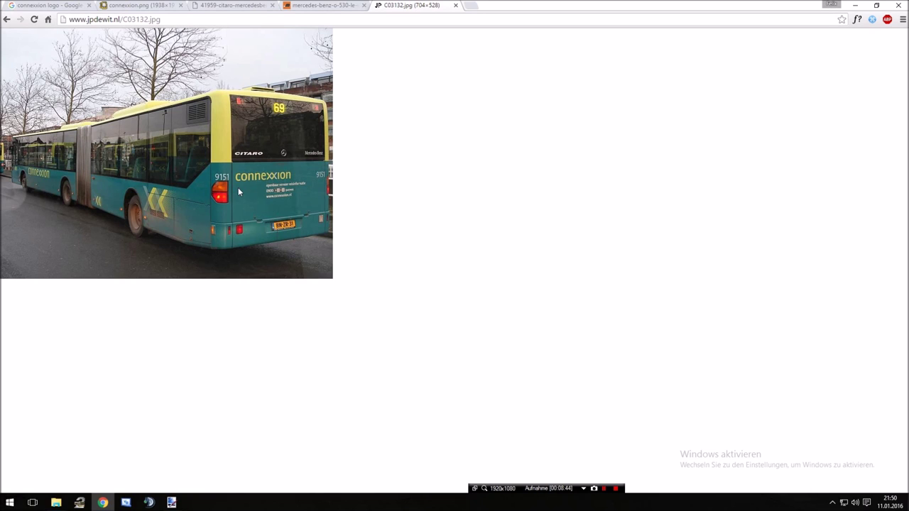
left_click(110, 5)
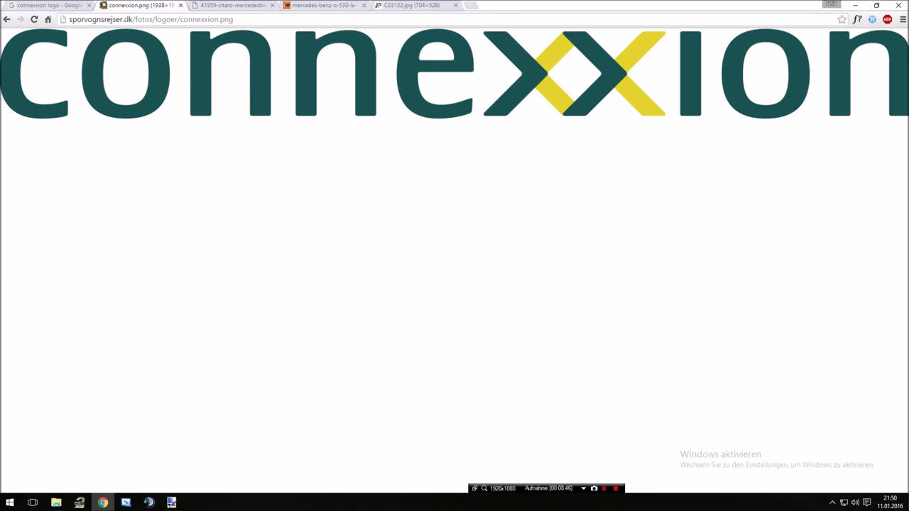
left_click(210, 5)
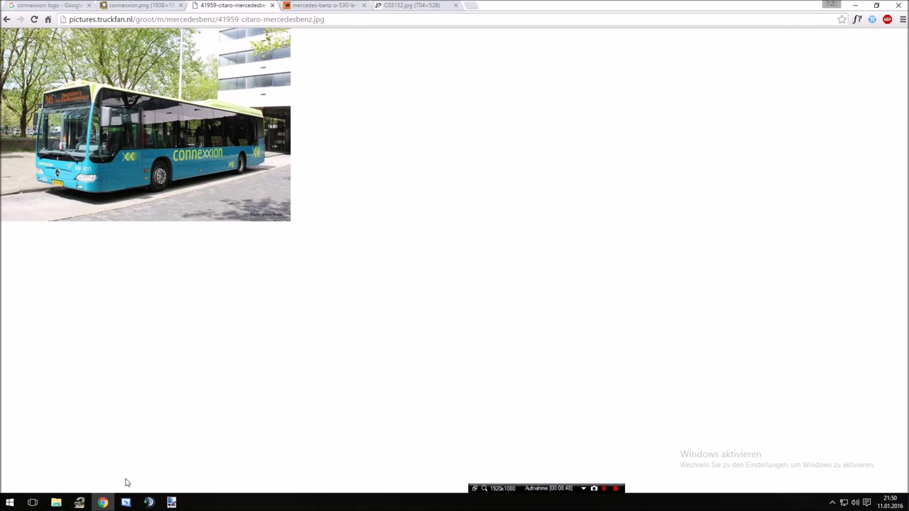
Switch to paint.net and fill all the dark teal letters of the connexxion logo with yellow using the Paint Bucket
left_click(171, 502)
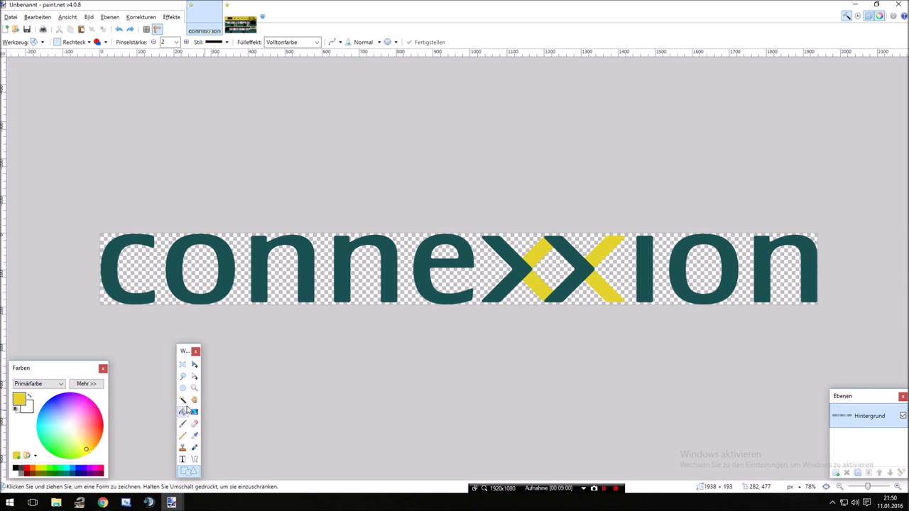
left_click(183, 413)
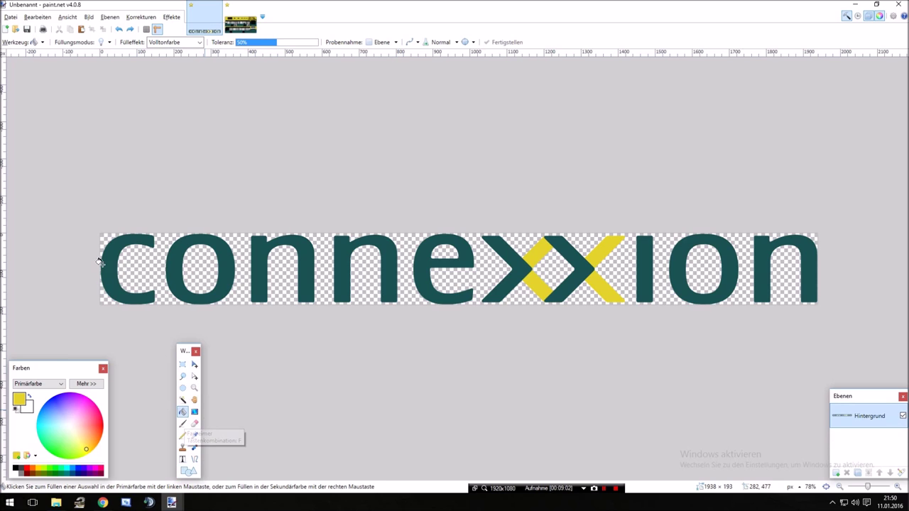
left_click(108, 264)
left_click(170, 254)
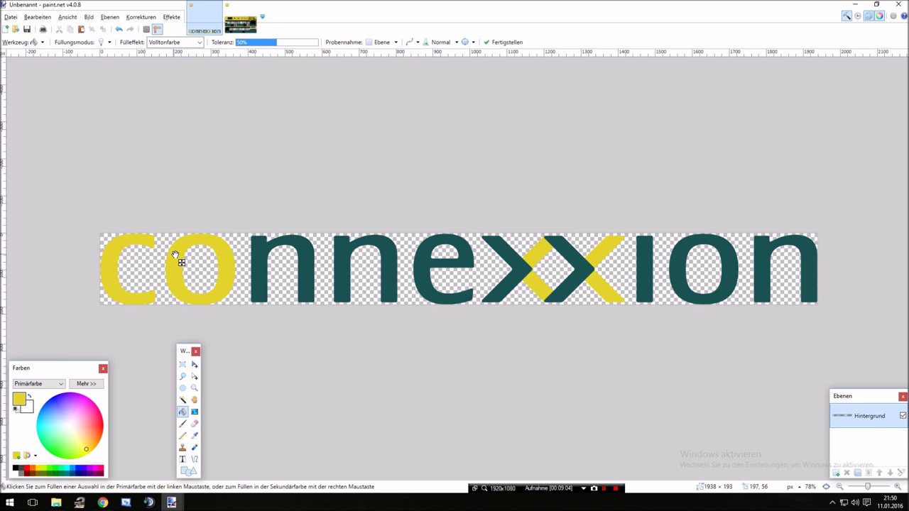
left_click(262, 245)
left_click(343, 247)
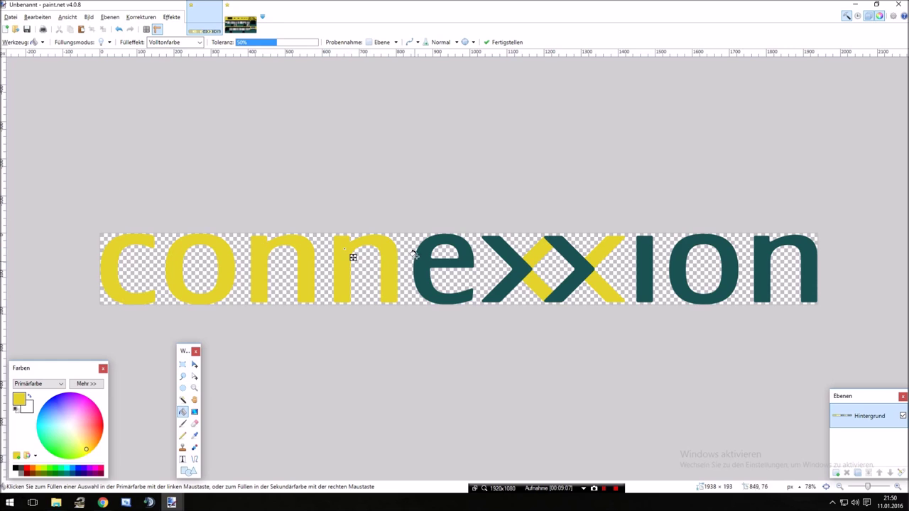
left_click(418, 246)
left_click(500, 247)
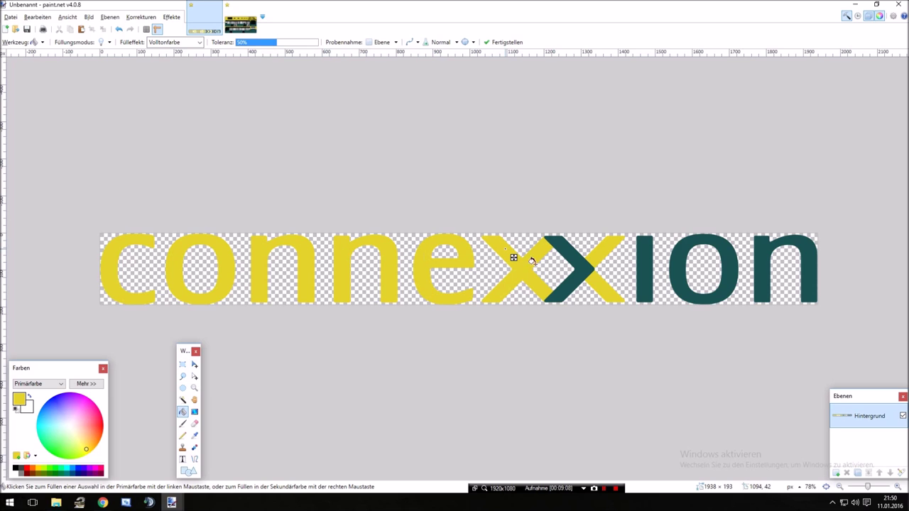
left_click(574, 250)
left_click(643, 245)
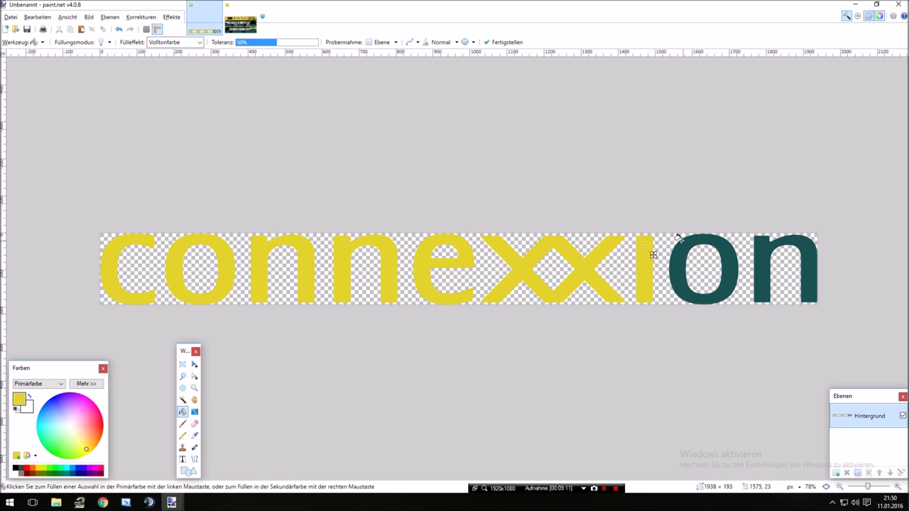
left_click(684, 241)
left_click(760, 240)
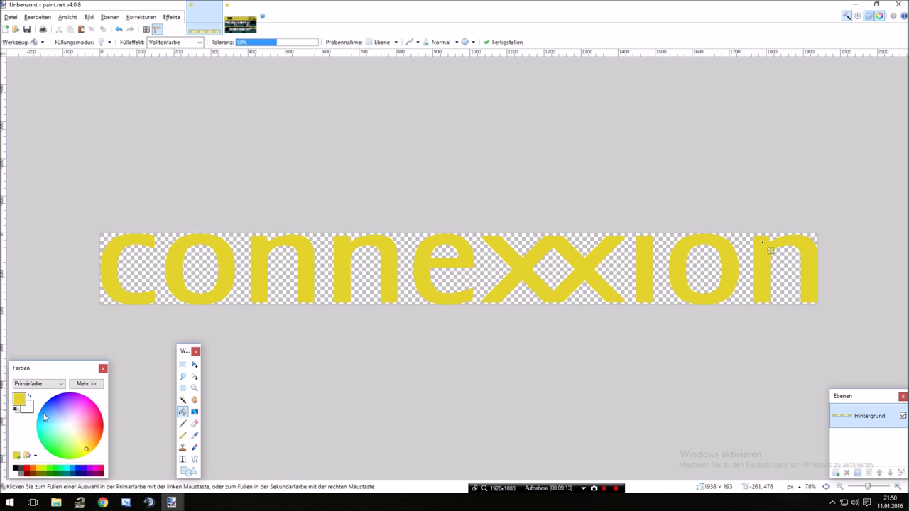
Select the entire 1938 × 193 pixel logo image and copy it
left_click(183, 364)
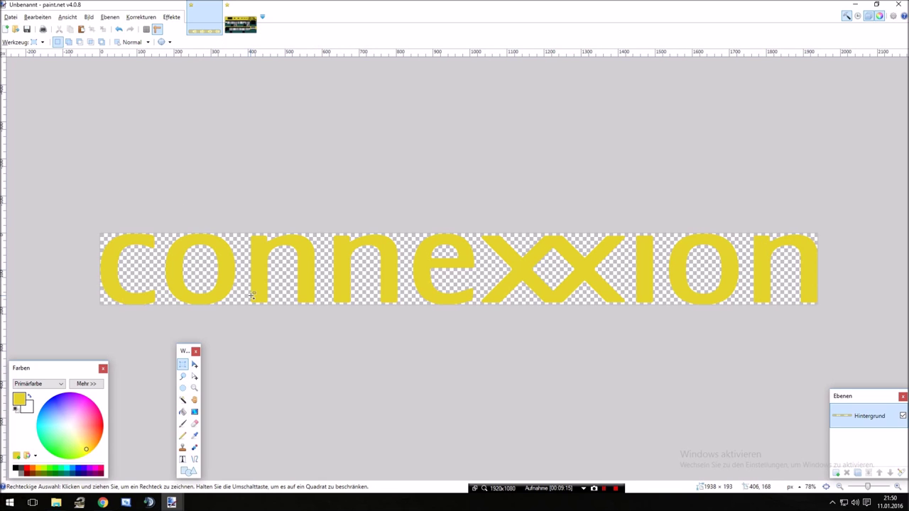
key("ctrl+a")
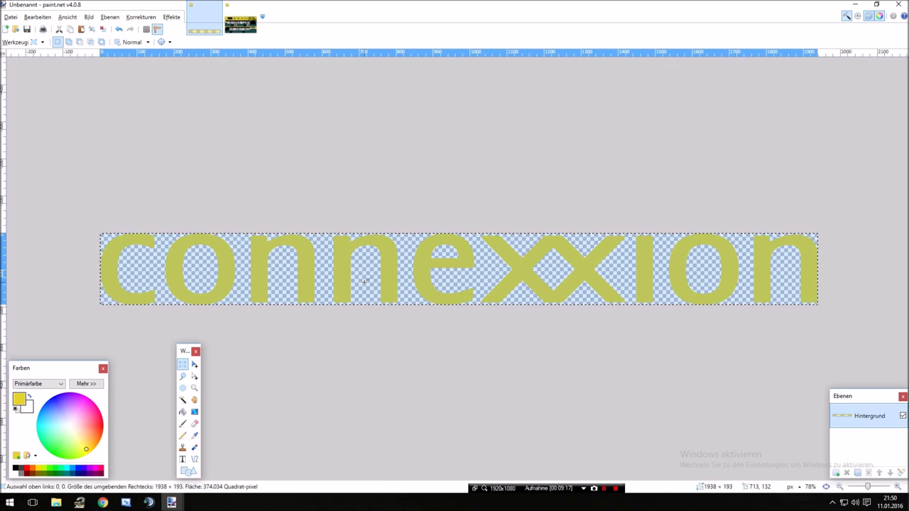
left_click(99, 210)
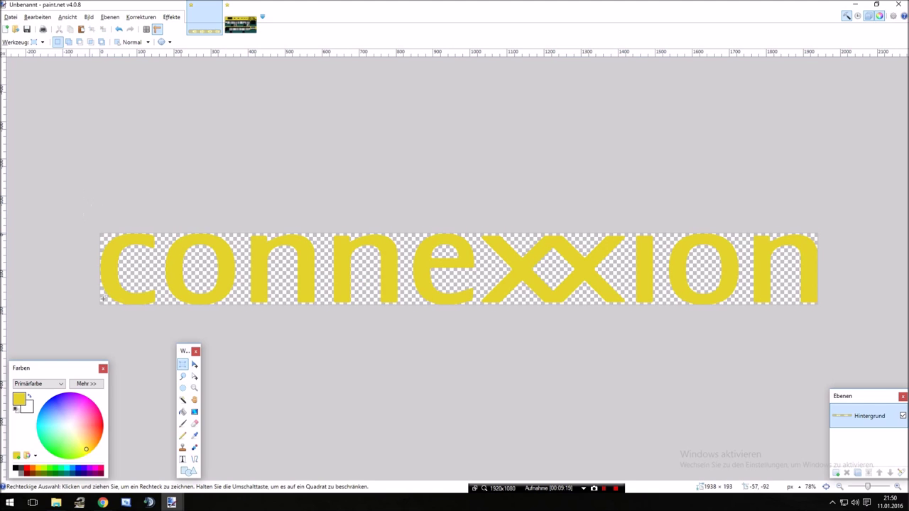
left_click_drag(193, 354, 26, 140)
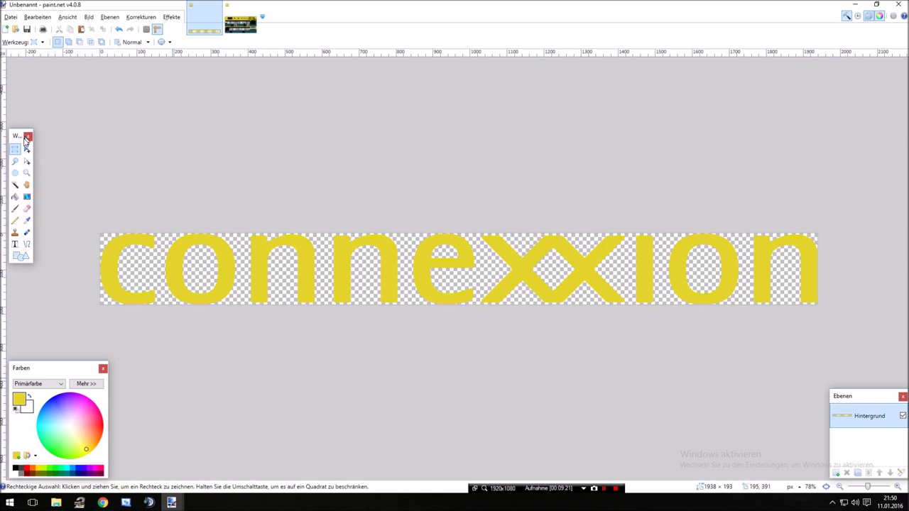
left_click_drag(81, 211, 869, 308)
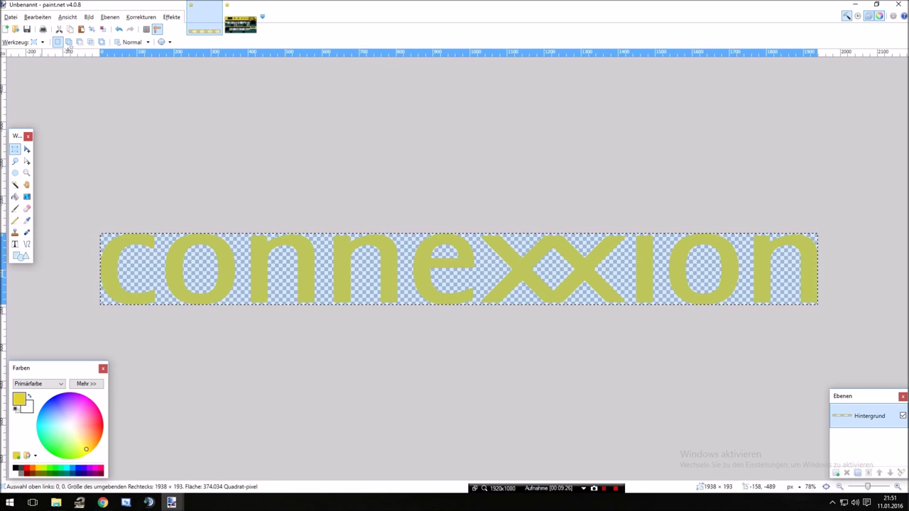
left_click(74, 29)
Try to paste the yellow logo directly onto Ebene 2 of 01connixxion.tga, over the teal door side
left_click(242, 26)
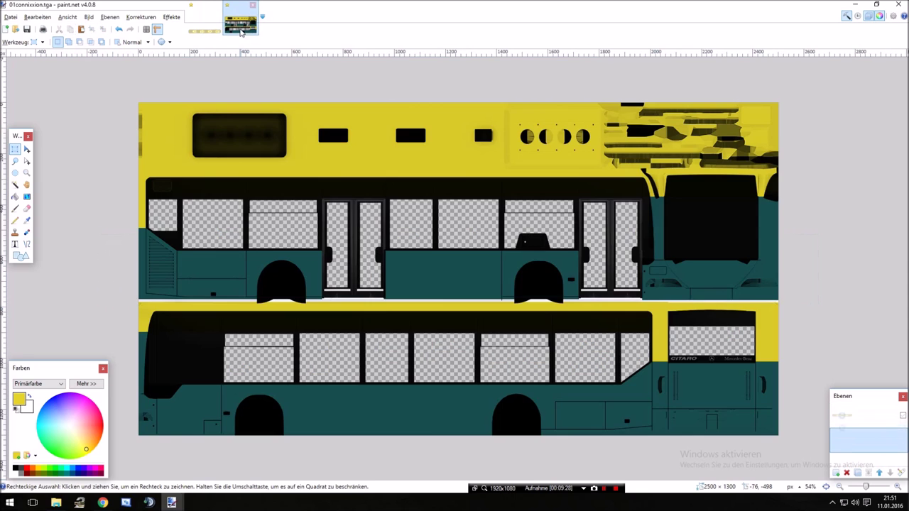
scroll(359, 305, "up", 2)
scroll(461, 271, "up", 2)
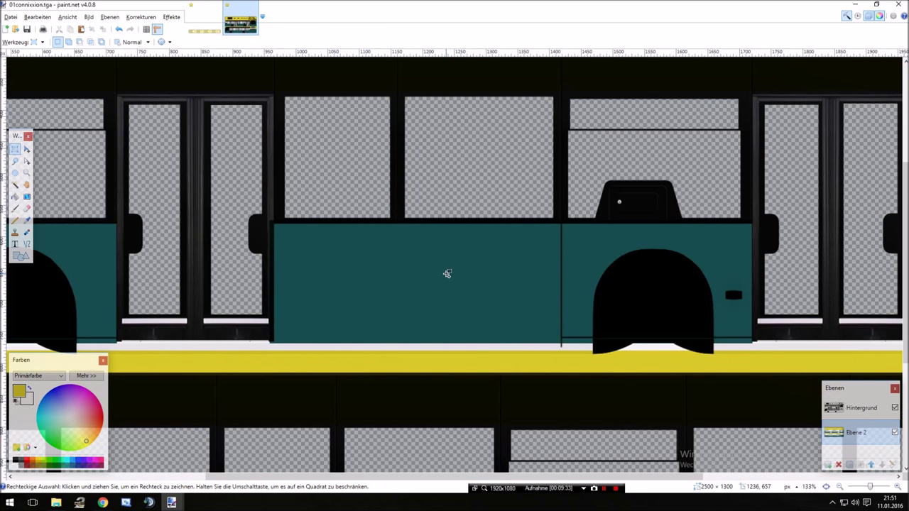
key("ctrl+v")
left_click_drag(456, 112, 513, 265)
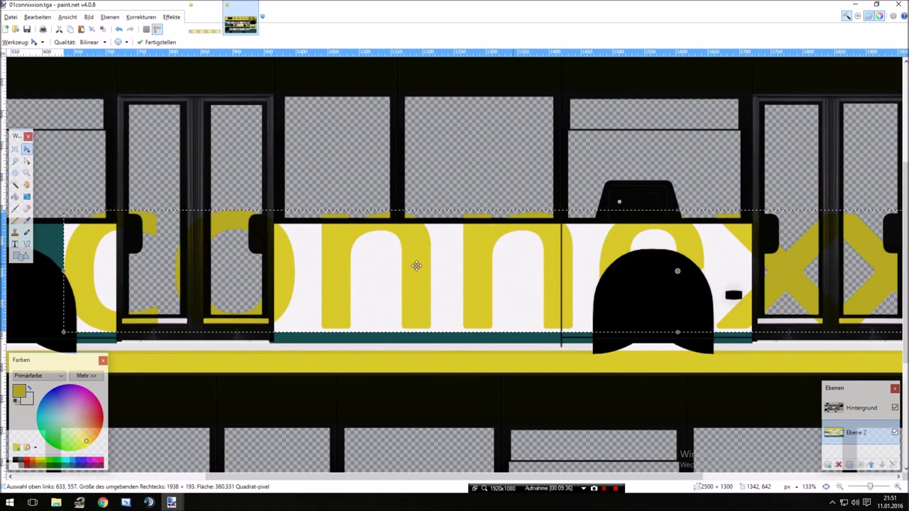
left_click_drag(434, 254, 468, 284)
key("ctrl+z")
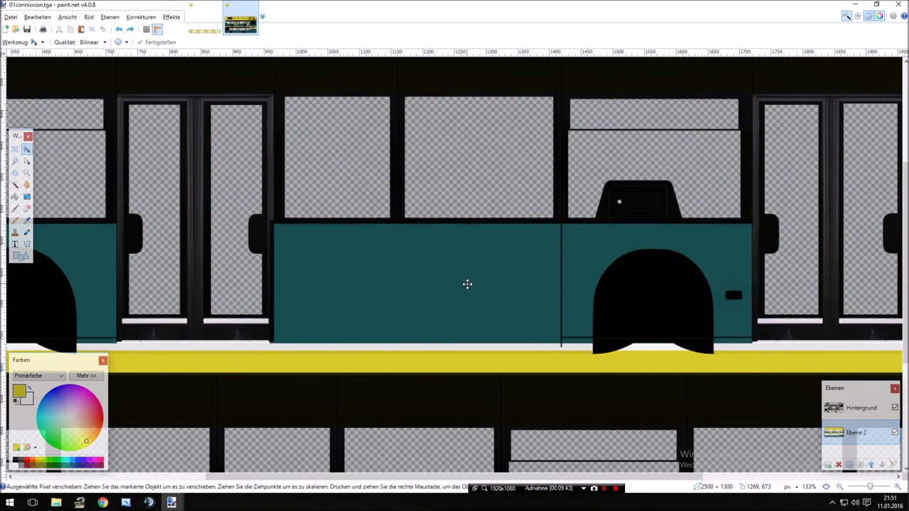
Add a new empty layer between Hintergrund and Ebene 2 in the bus texture
scroll(630, 323, "down", 2)
left_click(828, 466)
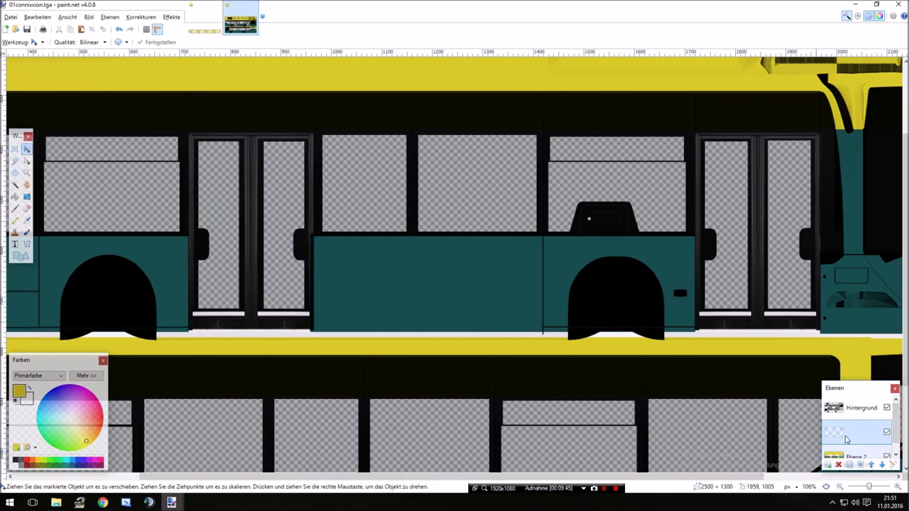
left_click(211, 34)
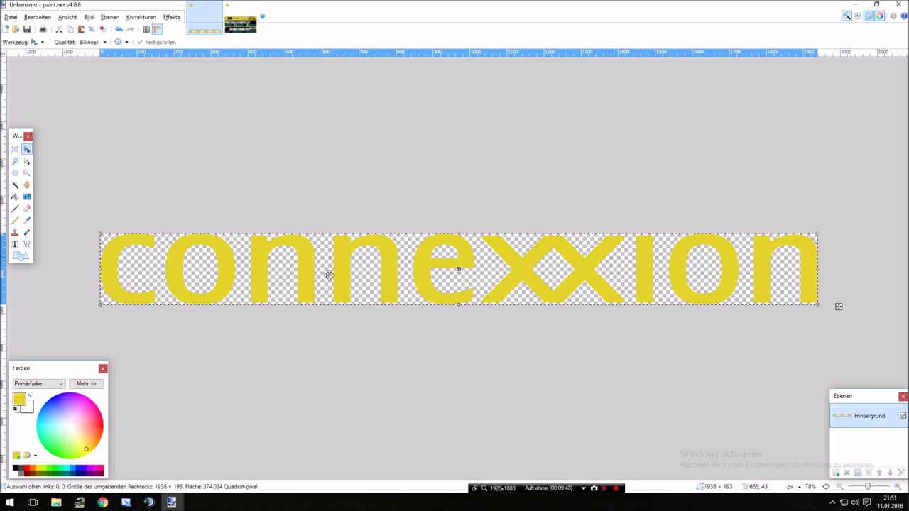
left_click_drag(394, 272, 397, 235)
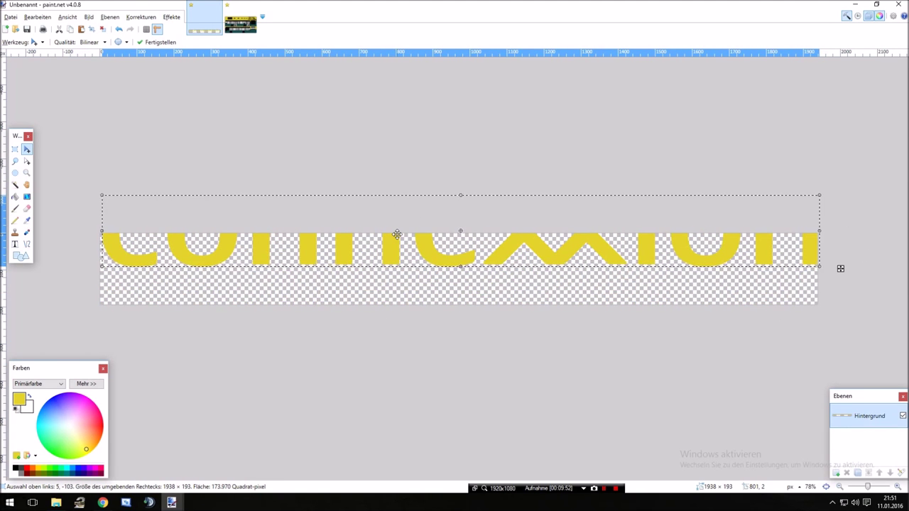
key("ctrl+z")
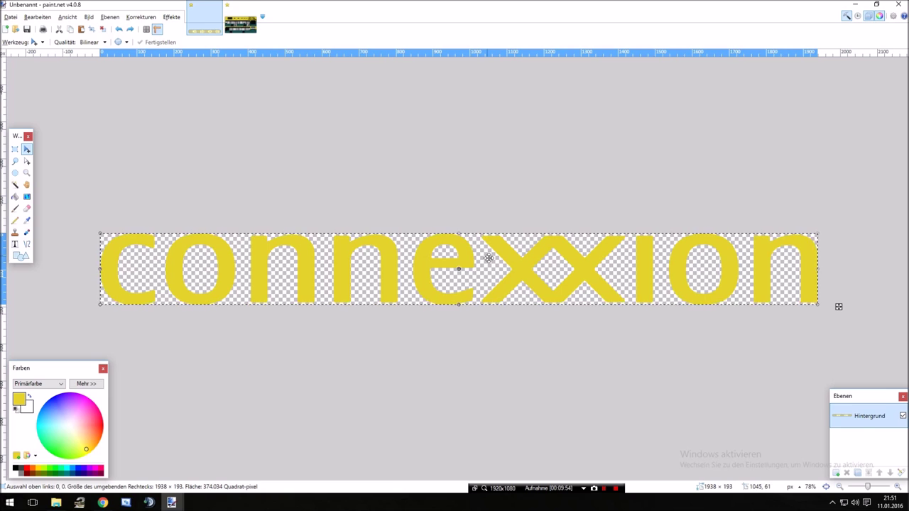
left_click(241, 24)
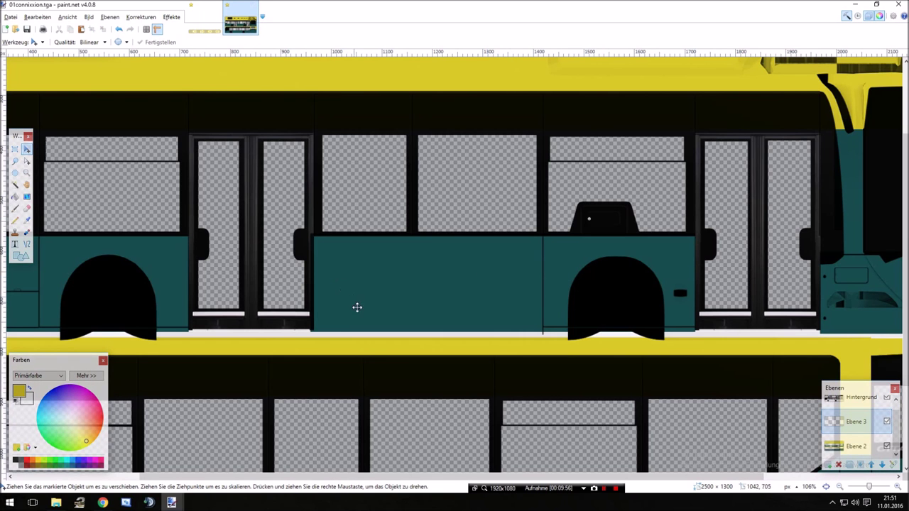
Paste the yellow logo onto Ebene 3, scale it to about 402 × 40 pixels and place it on the teal panel between the doors
scroll(358, 307, "down", 3)
scroll(370, 321, "up", 1)
scroll(315, 301, "up", 2)
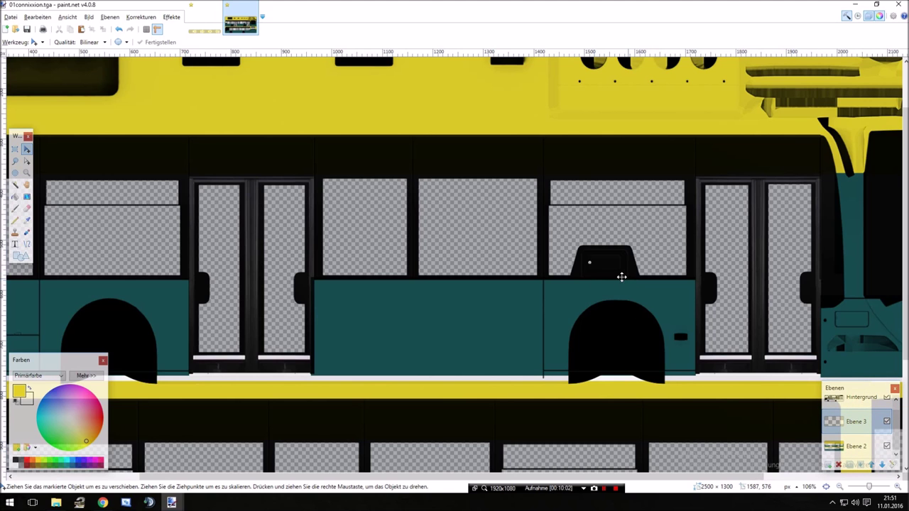
key("ctrl+z")
left_click_drag(402, 173, 566, 324)
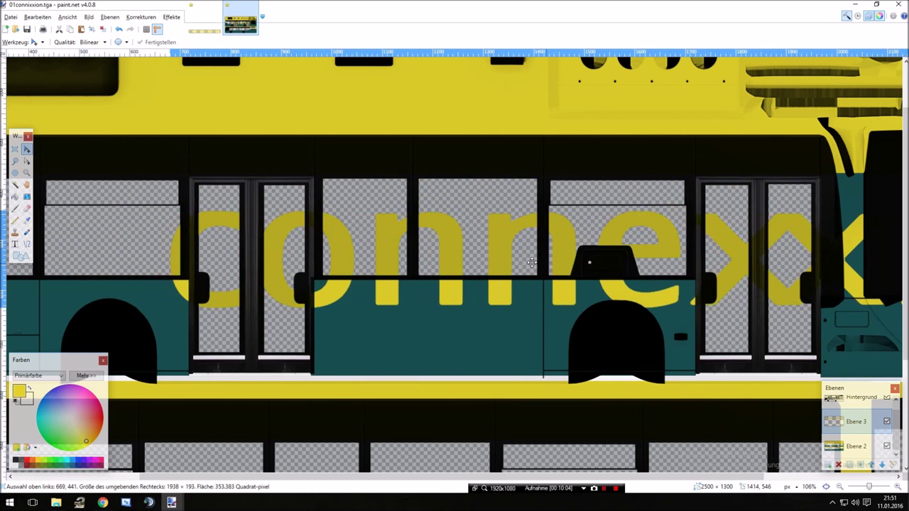
left_click_drag(171, 211, 426, 265)
left_click_drag(729, 288, 329, 303)
left_click_drag(747, 327, 491, 300)
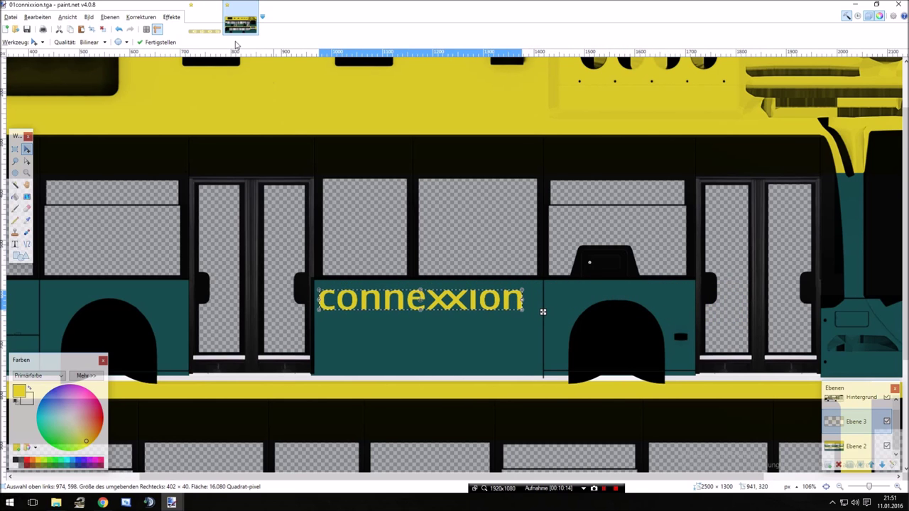
Check the logo size in the door-side bus photo, enlarge the pasted logo to about 473 × 47 pixels and deselect it
key("alt+Tab")
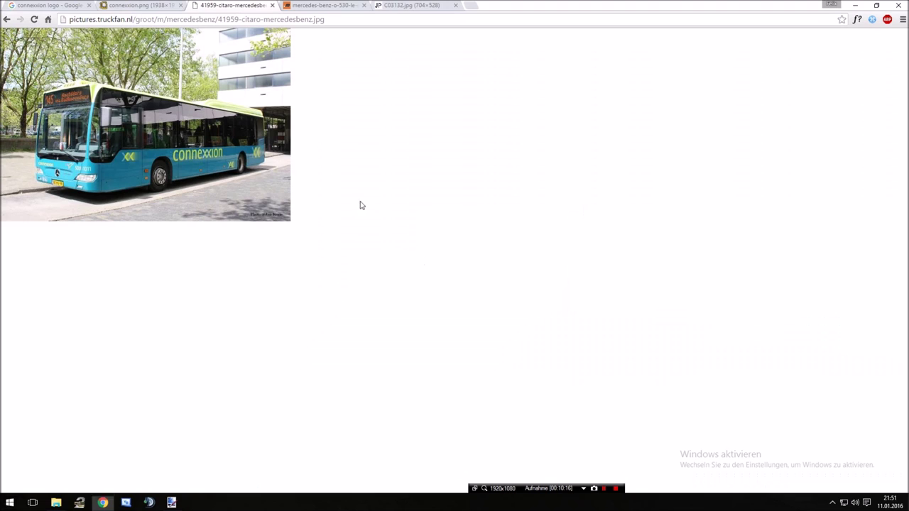
left_click(323, 5)
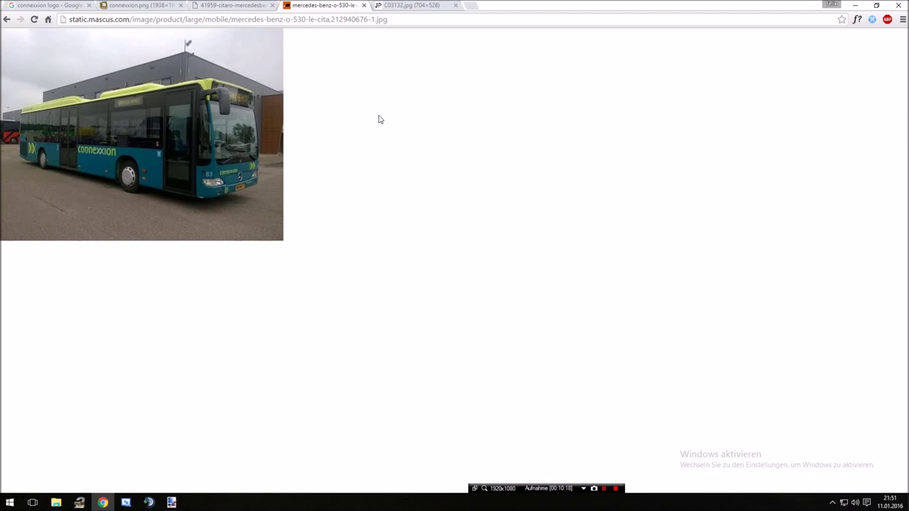
key("alt+Tab")
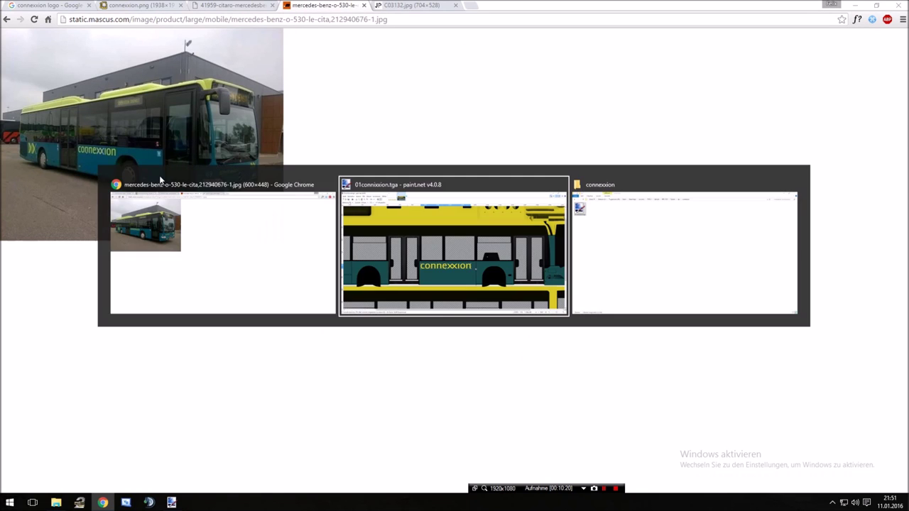
left_click_drag(520, 310, 558, 332)
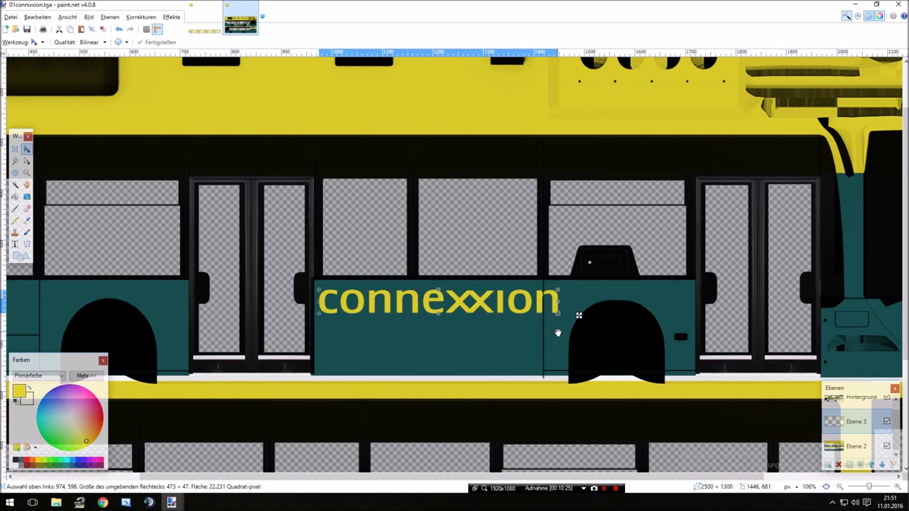
left_click(15, 149)
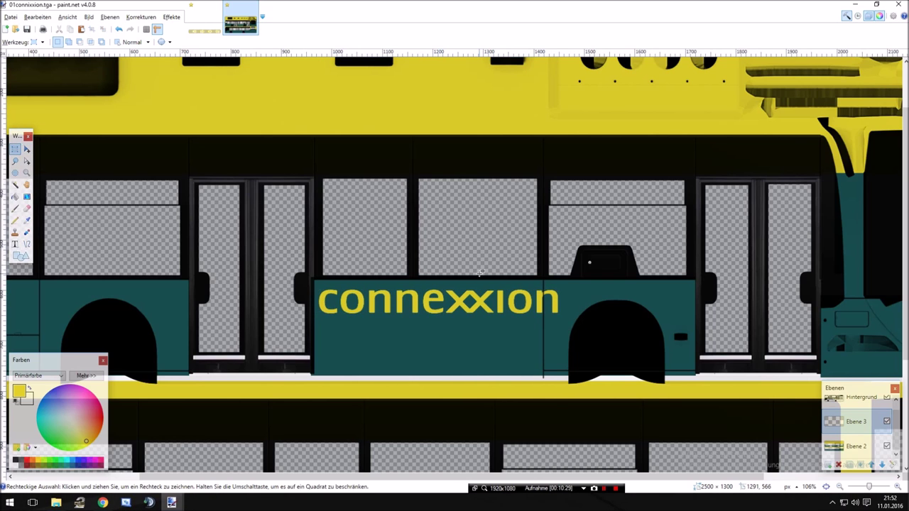
Check the windowed-side bus photo, paste the yellow logo onto Ebene 3 and scale it to about 464 × 46 pixels between the lower side's wheel arches
scroll(481, 273, "down", 2)
scroll(480, 273, "down", 4)
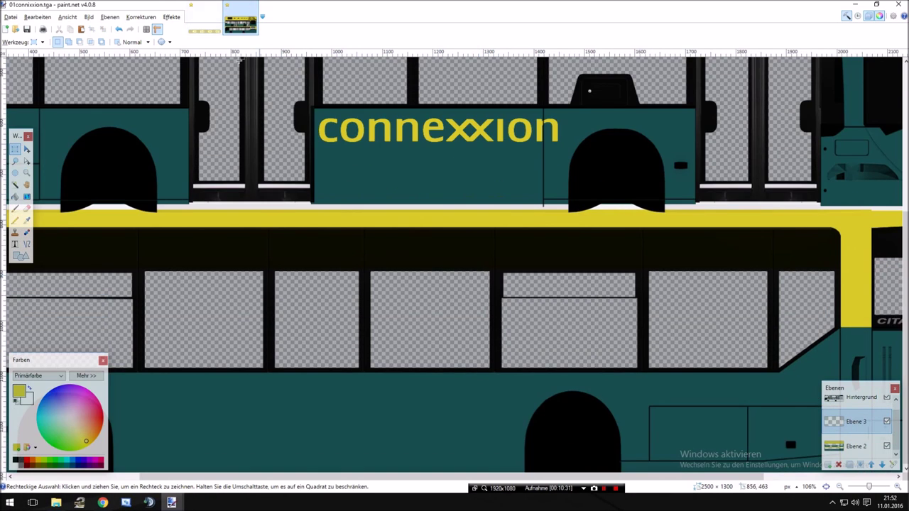
key("alt+Tab")
left_click(243, 6)
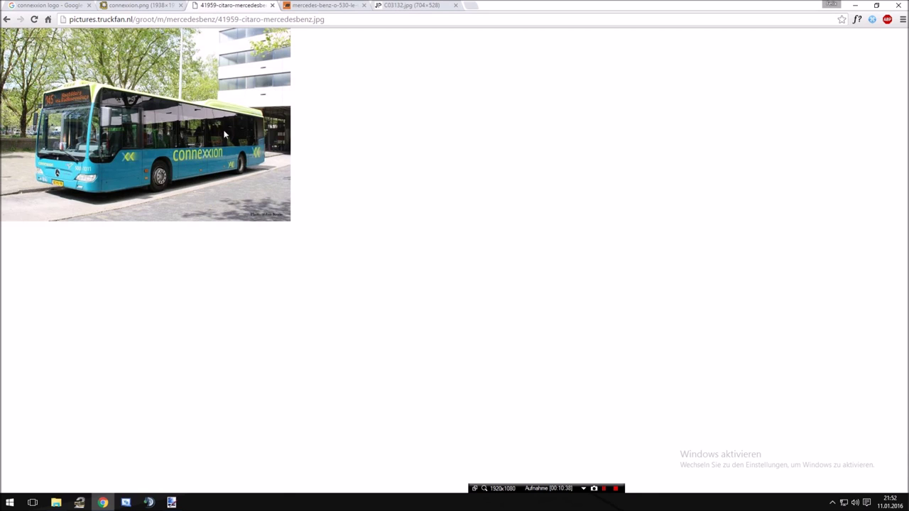
key("alt+Tab")
scroll(348, 281, "left", 2)
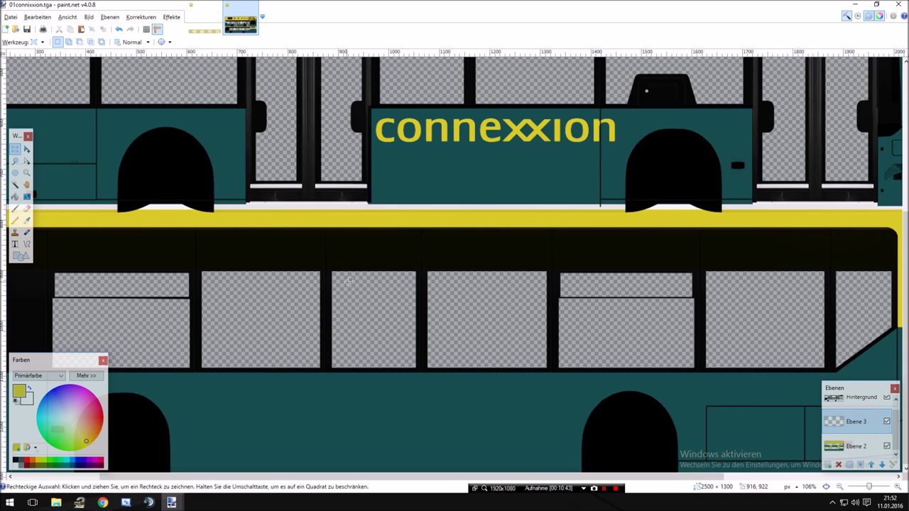
key("ctrl+v")
left_click_drag(420, 118, 533, 356)
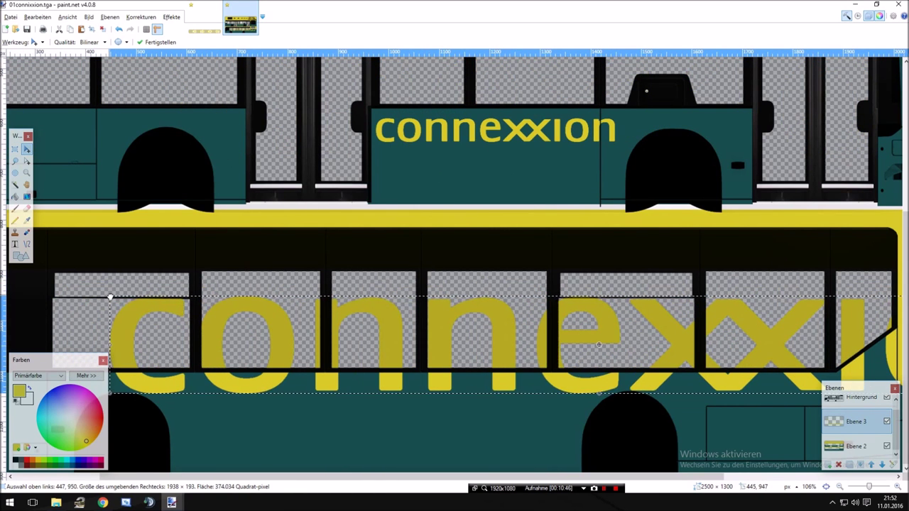
left_click_drag(110, 298, 673, 353)
left_click_drag(748, 356, 431, 411)
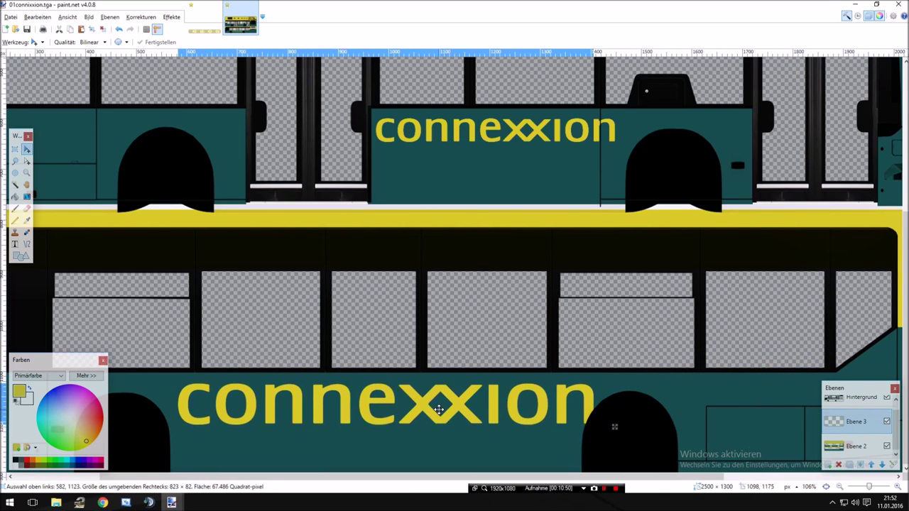
left_click_drag(605, 426, 539, 405)
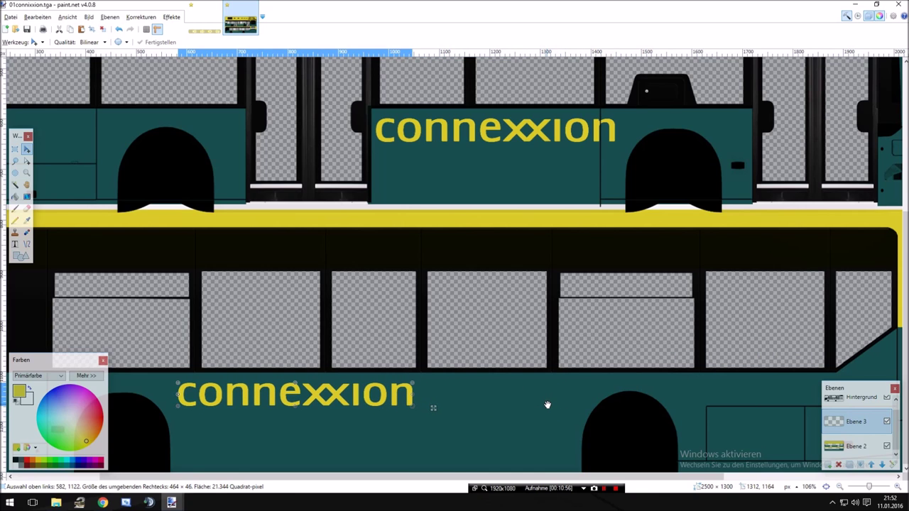
Nudge the lower side's logo up 4 pixels, enlarge it slightly and deselect it
left_click(396, 401)
key("Up")
key("Up")
key("Up")
key("Up")
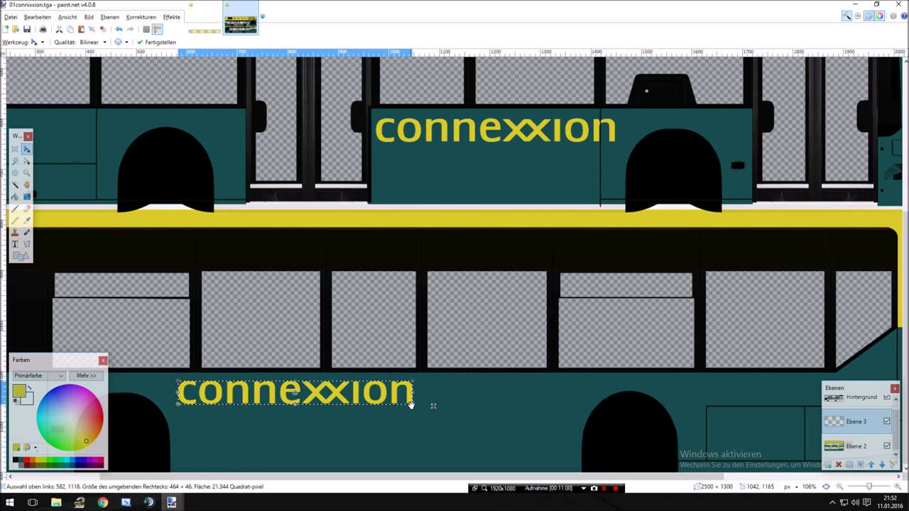
left_click_drag(411, 404, 420, 410)
key("s")
left_click_drag(372, 246, 377, 246)
key("ctrl+b")
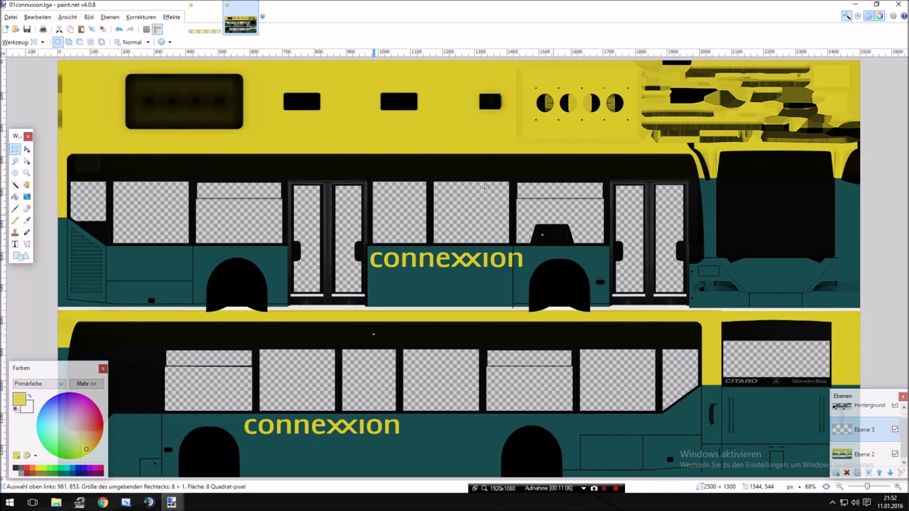
Check the front logo in the bus photos, then paste the yellow logo over the bus front and scale it to about 350 × 34 pixels
key("alt+Tab")
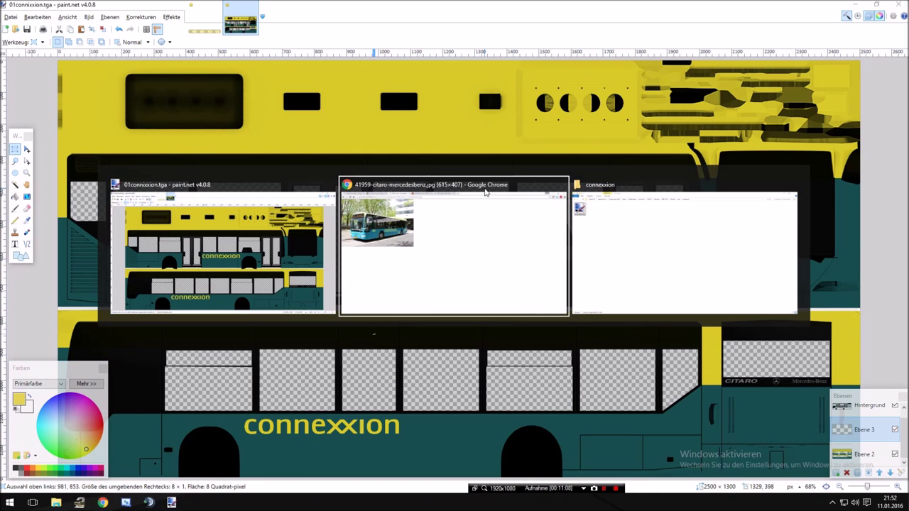
left_click(485, 191)
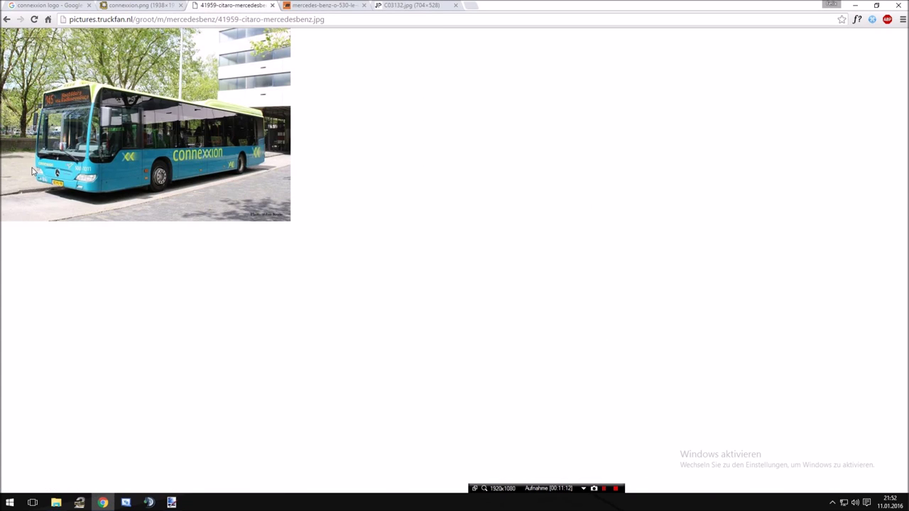
left_click(324, 6)
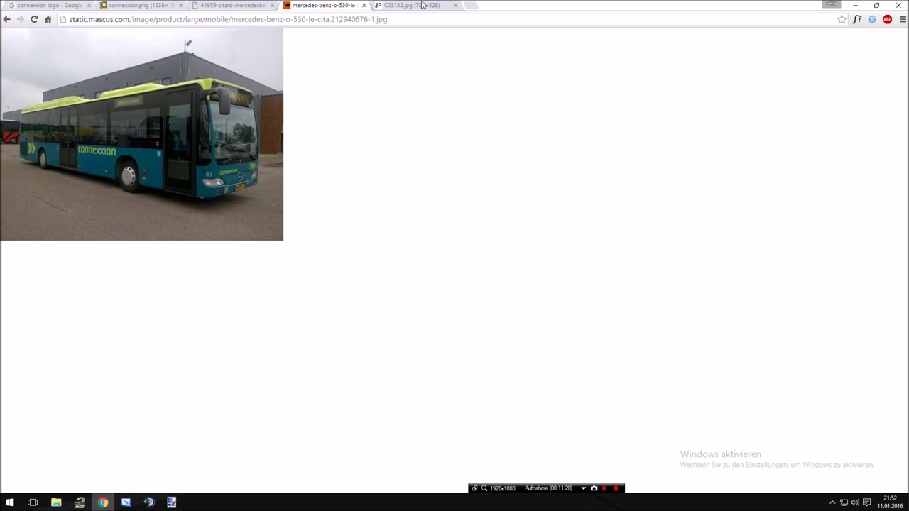
mouse_move(174, 503)
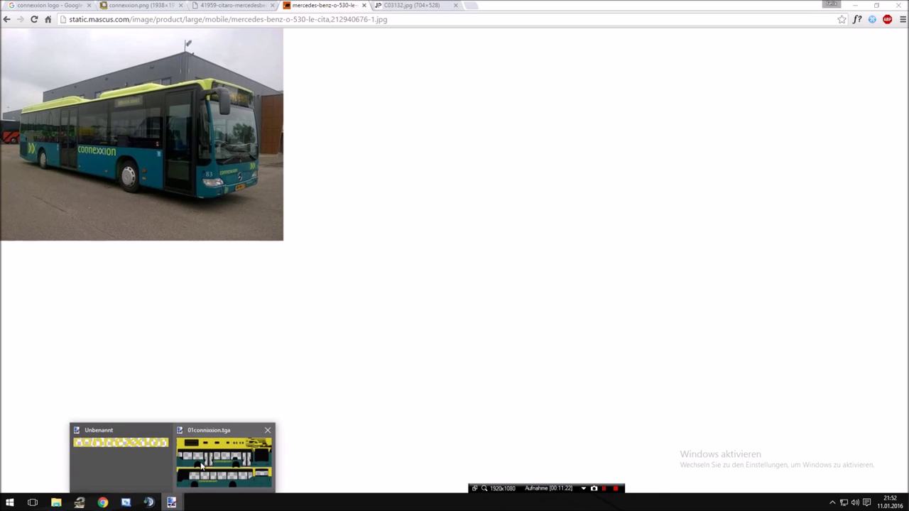
left_click(213, 458)
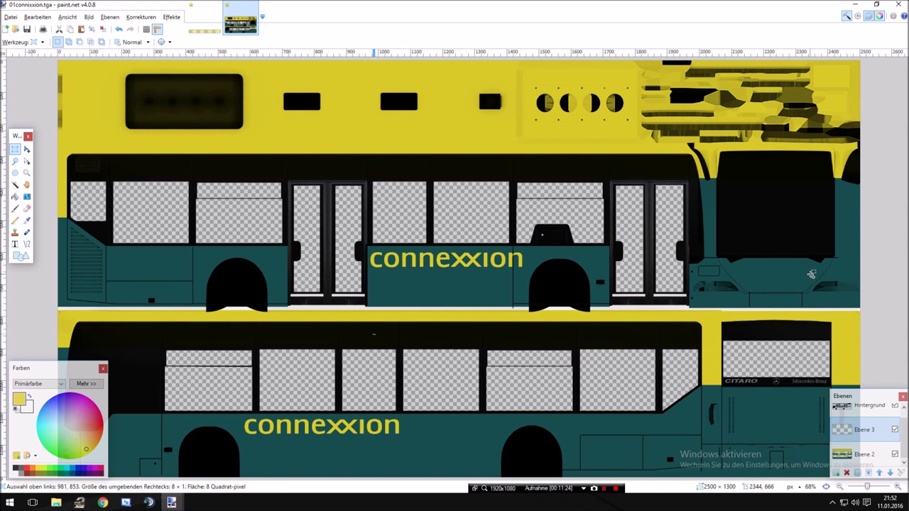
scroll(812, 274, "up", 3)
scroll(801, 272, "right", 3)
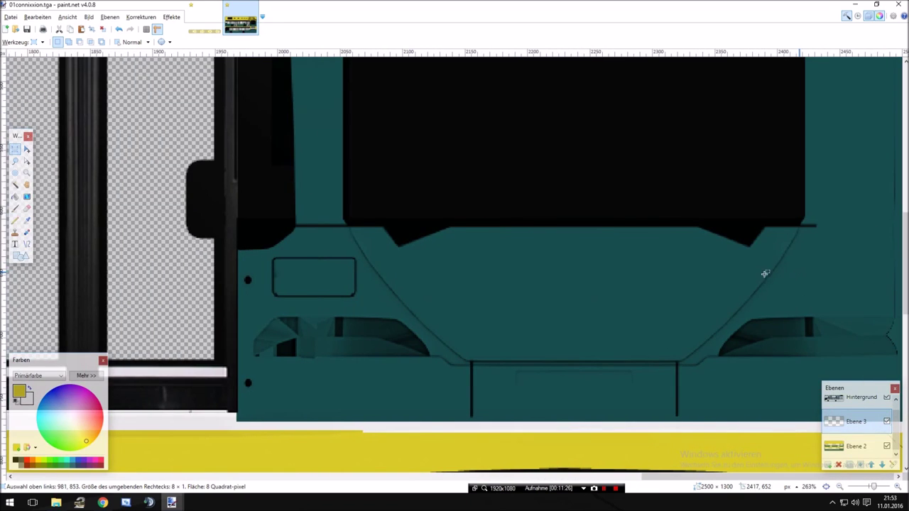
key("ctrl+v")
left_click_drag(469, 286, 810, 288)
left_click_drag(896, 287, 156, 251)
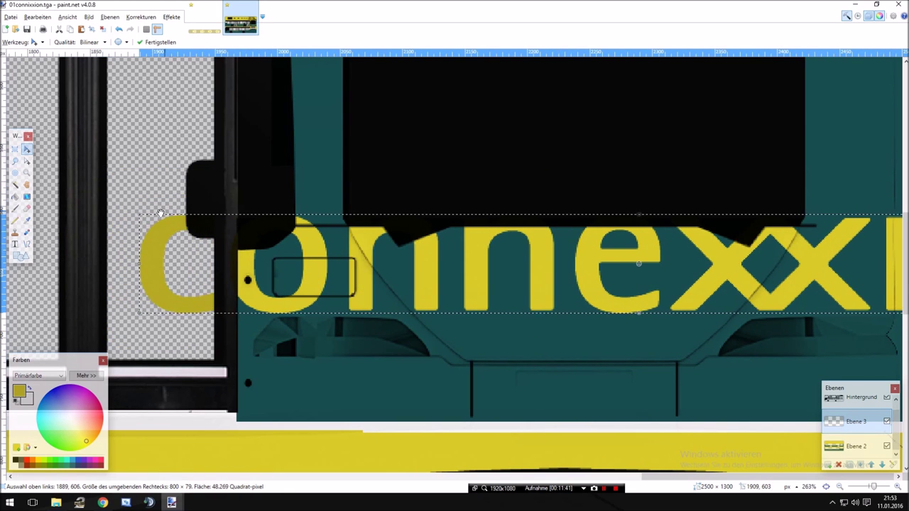
left_click_drag(137, 215, 331, 270)
left_click_drag(703, 322, 317, 302)
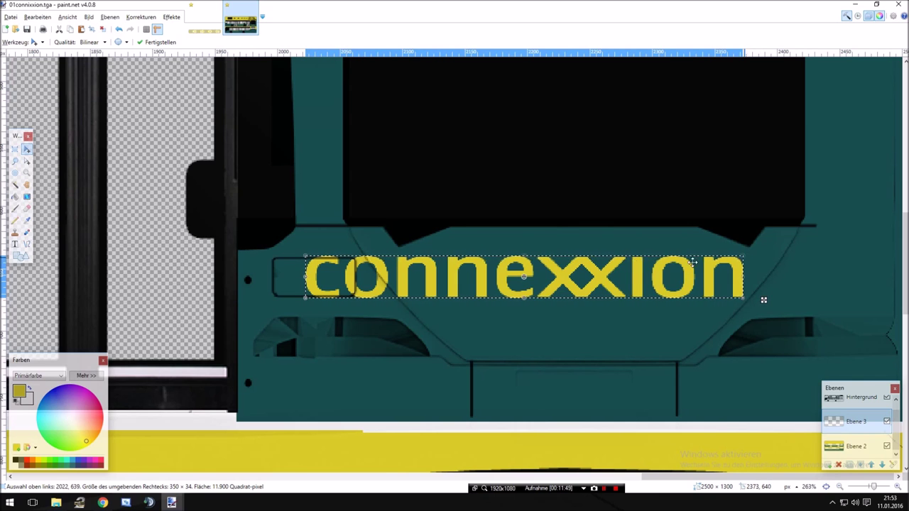
Shrink the front logo to about 185 × 18 pixels, place it beside the small rectangular outline below the windscreen and deselect it
left_click_drag(310, 256, 359, 268)
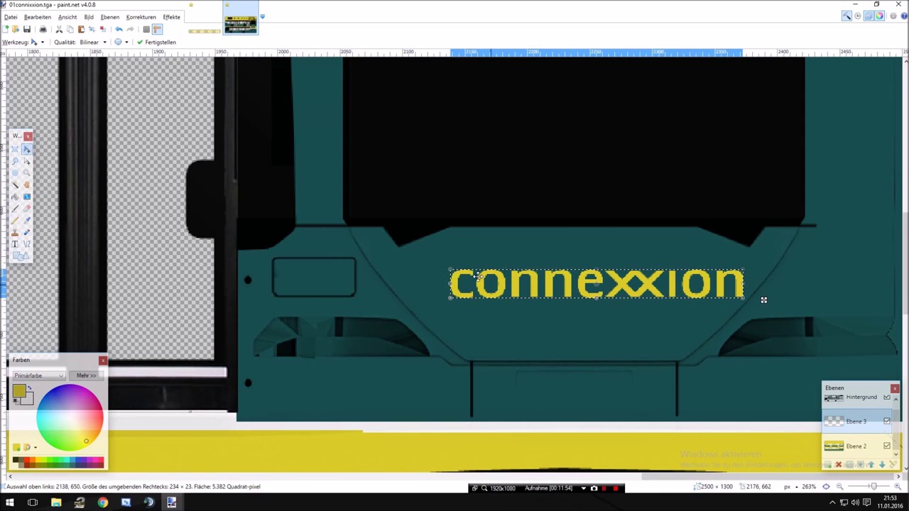
left_click_drag(451, 269, 475, 274)
left_click_drag(535, 291, 414, 278)
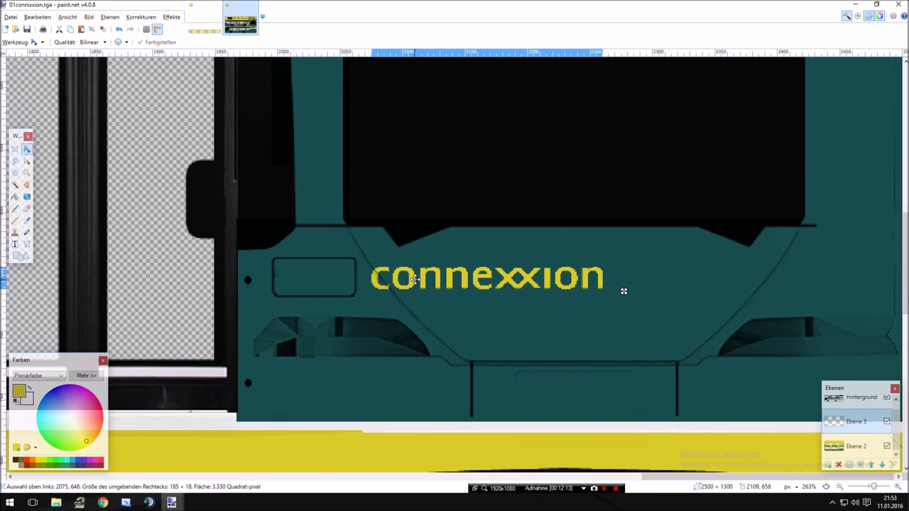
left_click(15, 149)
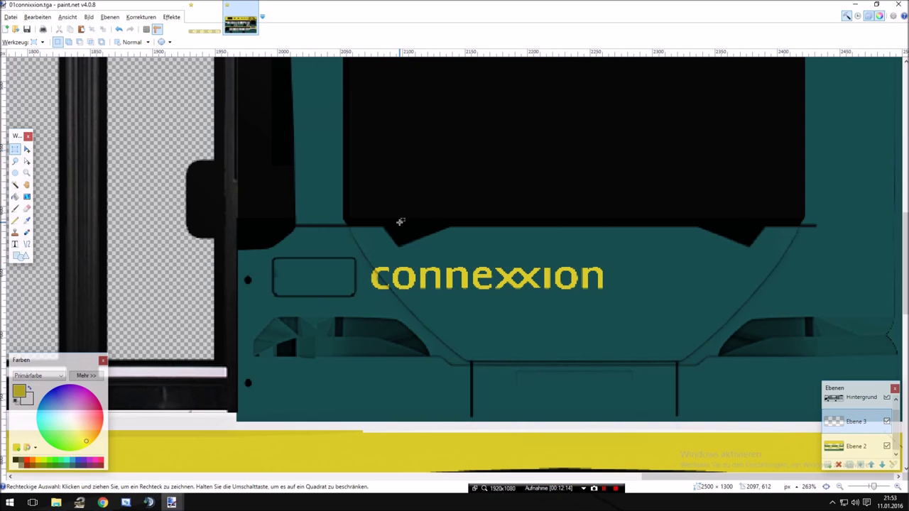
Check the rear logo in the C03132.jpg bus photo and paste the yellow logo over the rear of the bus texture
scroll(400, 223, "down", 2)
scroll(552, 264, "down", 5)
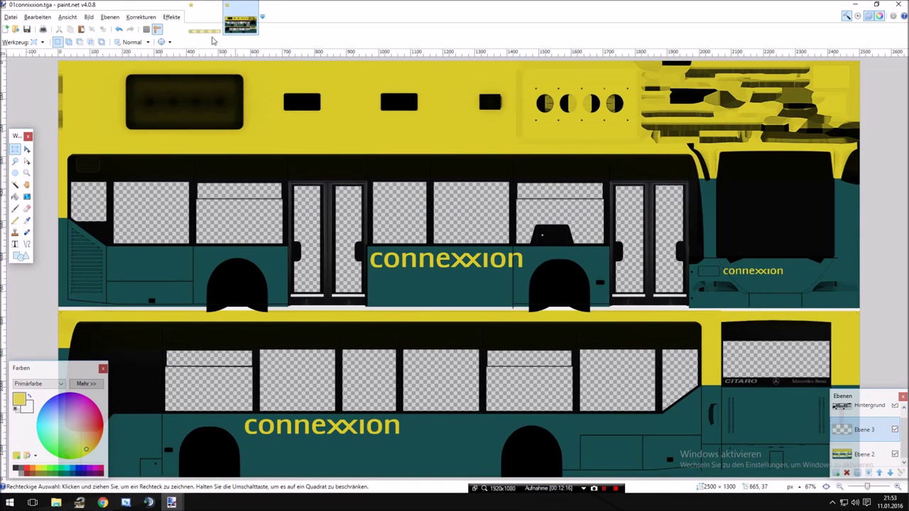
key("alt+Tab")
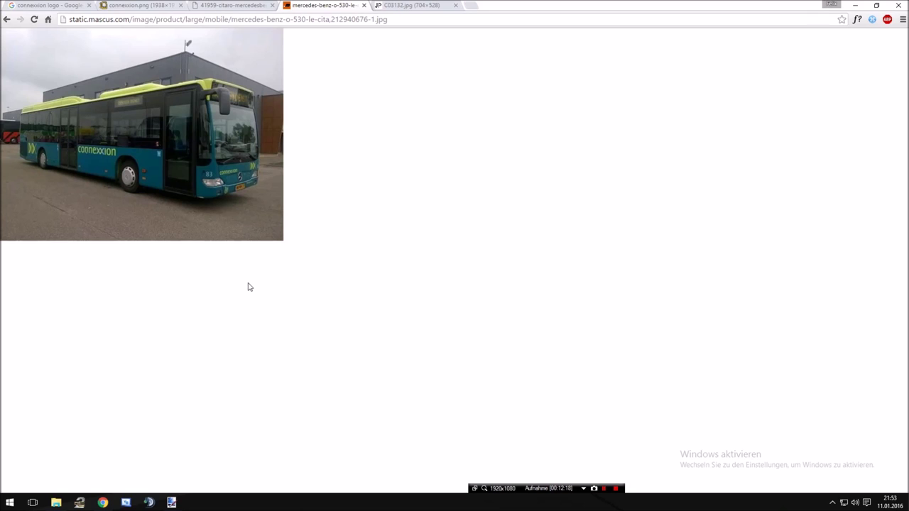
left_click(392, 6)
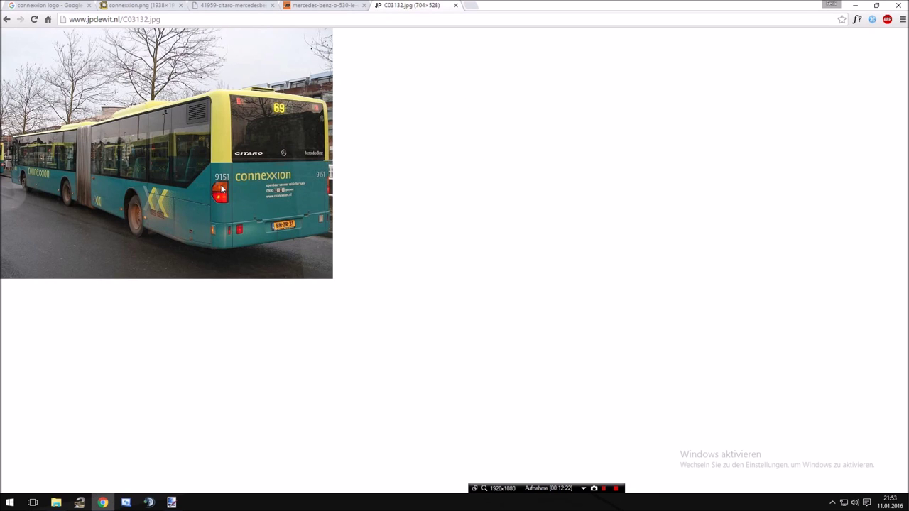
key("alt+Tab")
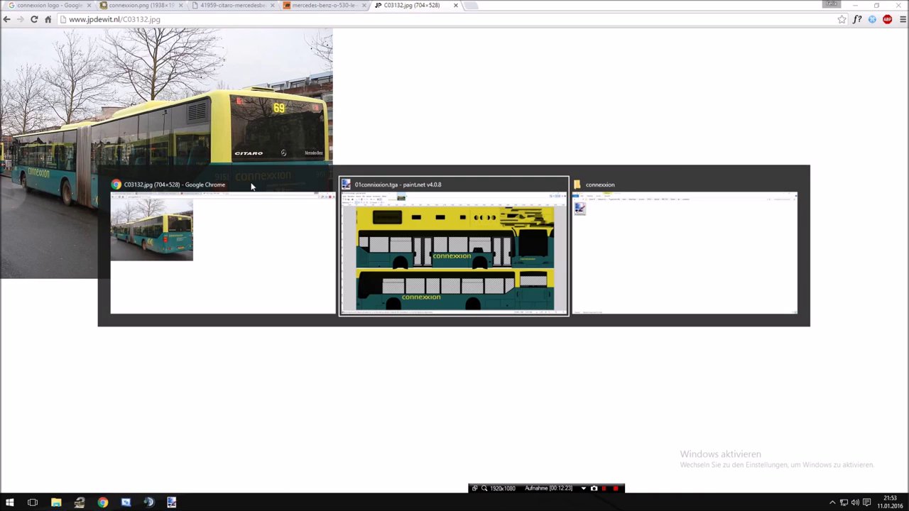
scroll(637, 409, "up", 5, "ctrl")
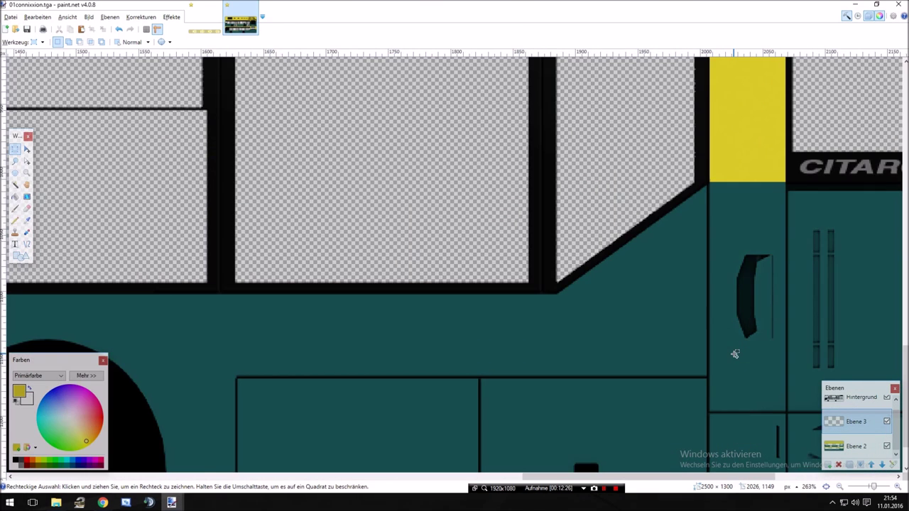
scroll(653, 298, "right", 5)
scroll(619, 278, "up", 1, "ctrl")
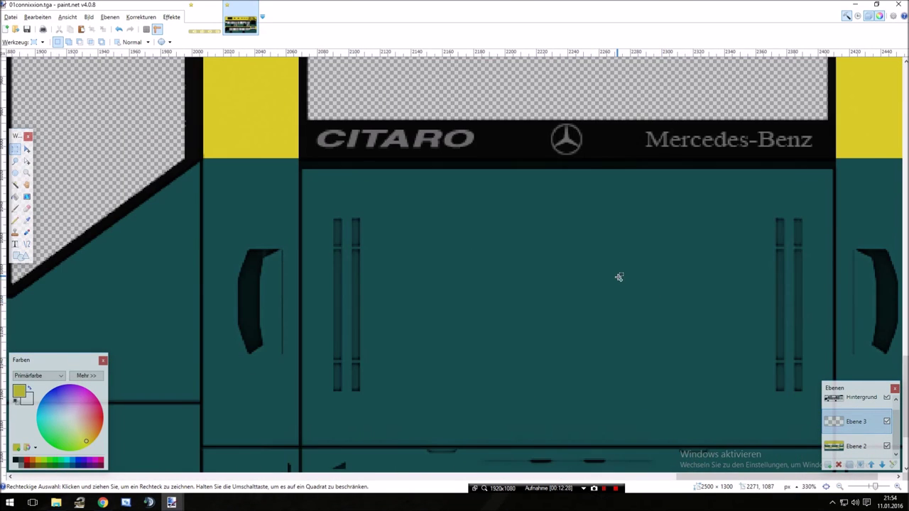
key("ctrl+v")
left_click_drag(420, 246, 319, 223)
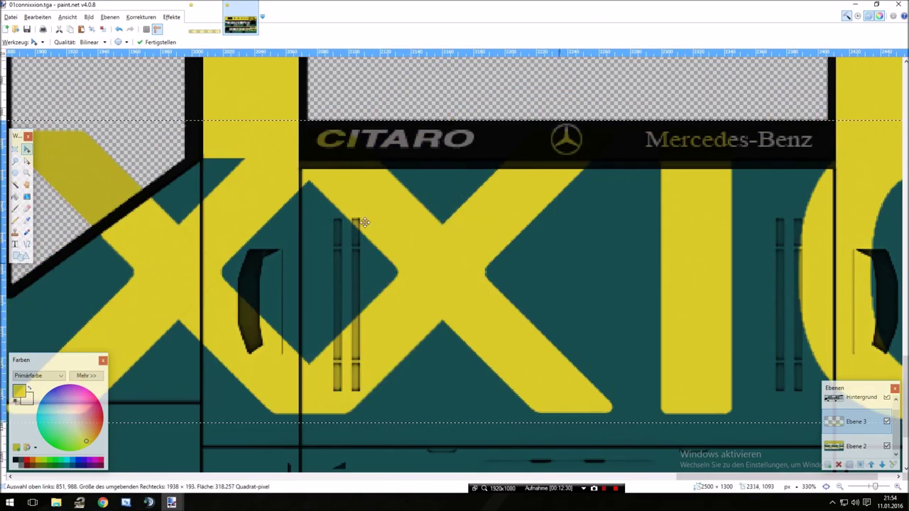
Try to shrink the pasted logo to about 1088 × 85 pixels near the rear panel
scroll(320, 224, "down", 1)
scroll(319, 224, "down", 3, "ctrl")
scroll(203, 223, "left", 2)
scroll(204, 223, "up", 1)
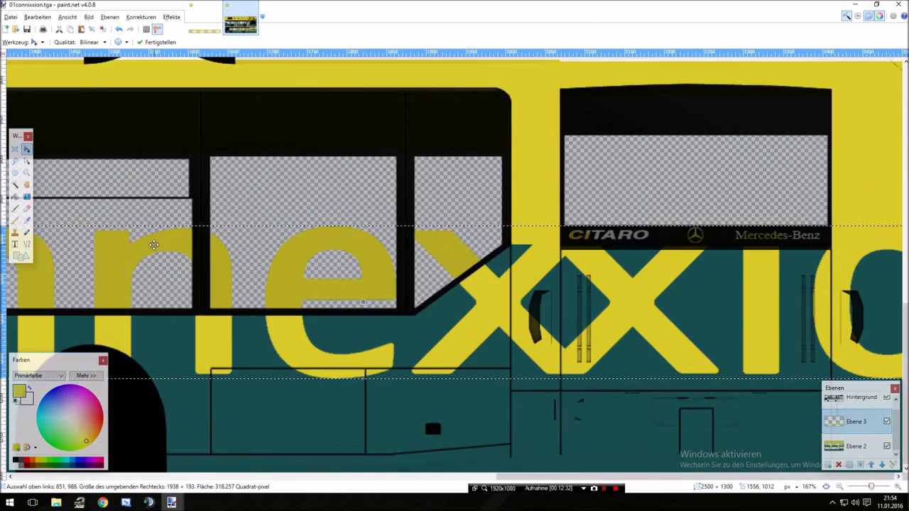
scroll(154, 244, "up", 2)
scroll(154, 244, "down", 3)
scroll(154, 245, "left", 8)
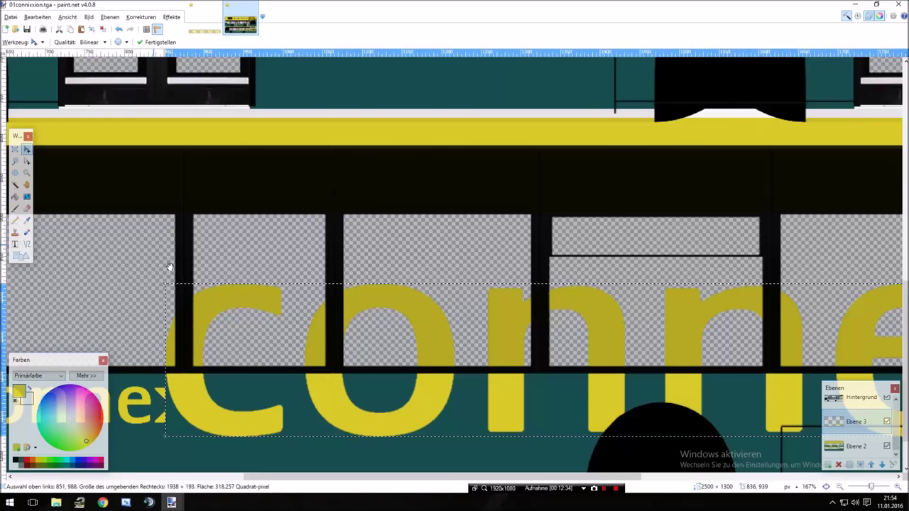
left_click_drag(167, 285, 841, 370)
scroll(705, 334, "right", 1)
scroll(706, 333, "right", 6)
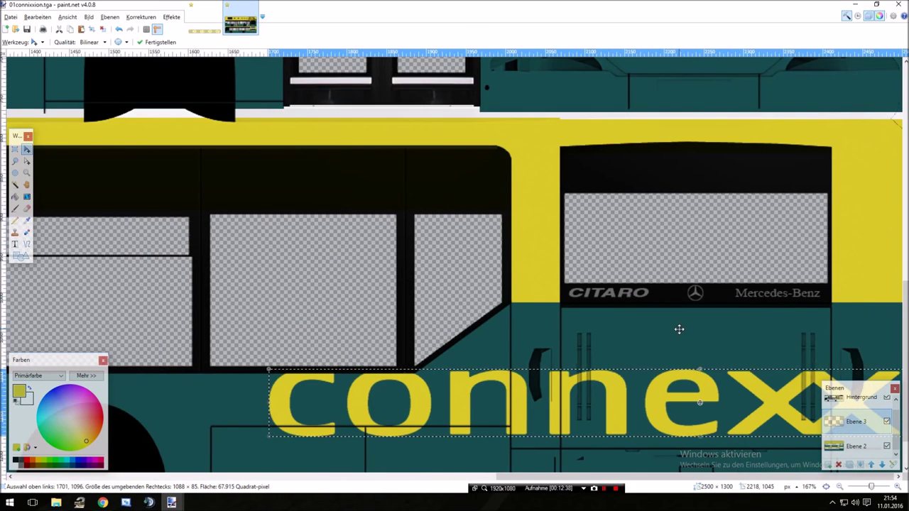
left_click_drag(679, 328, 432, 313)
Scale the pasted logo down to about 238 × 23 pixels and place it over the teal rear panel
scroll(432, 312, "down", 1)
scroll(432, 313, "down", 5)
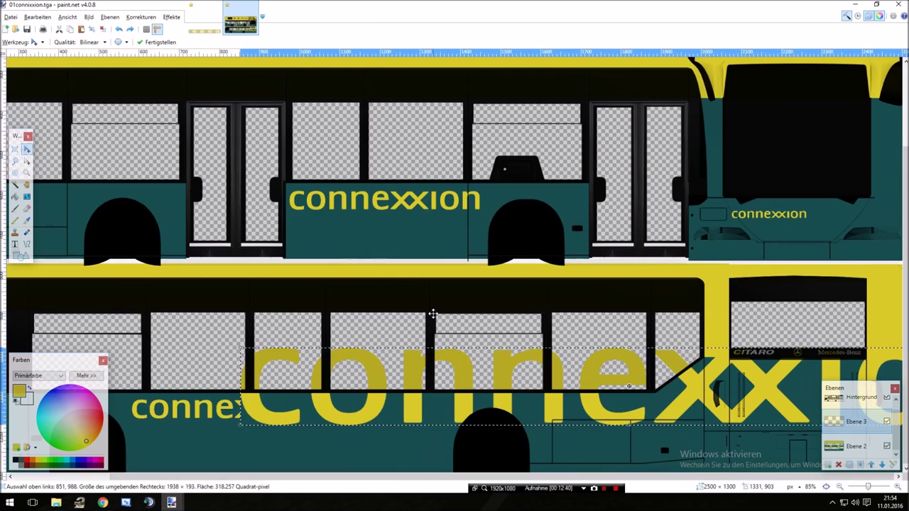
left_click_drag(240, 349, 709, 410)
left_click_drag(792, 413, 673, 372)
scroll(753, 394, "up", 8)
scroll(627, 354, "down", 3)
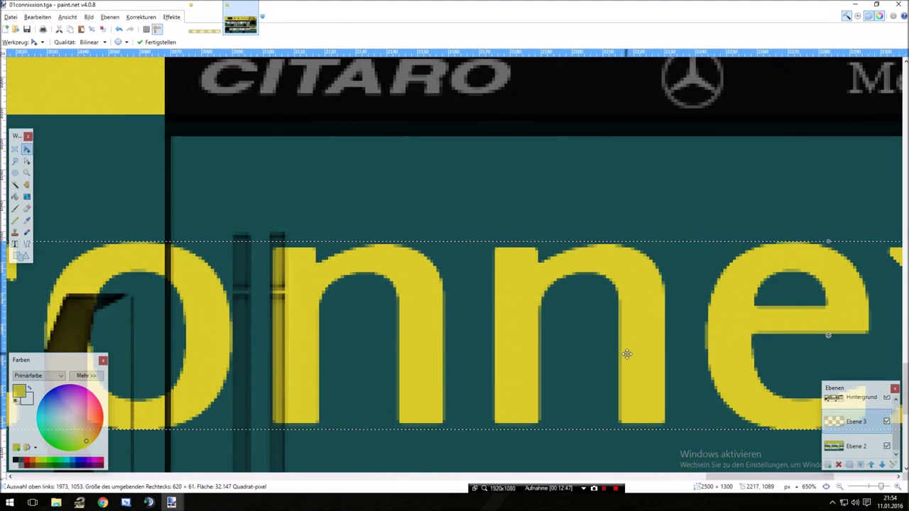
left_click_drag(243, 294, 384, 290)
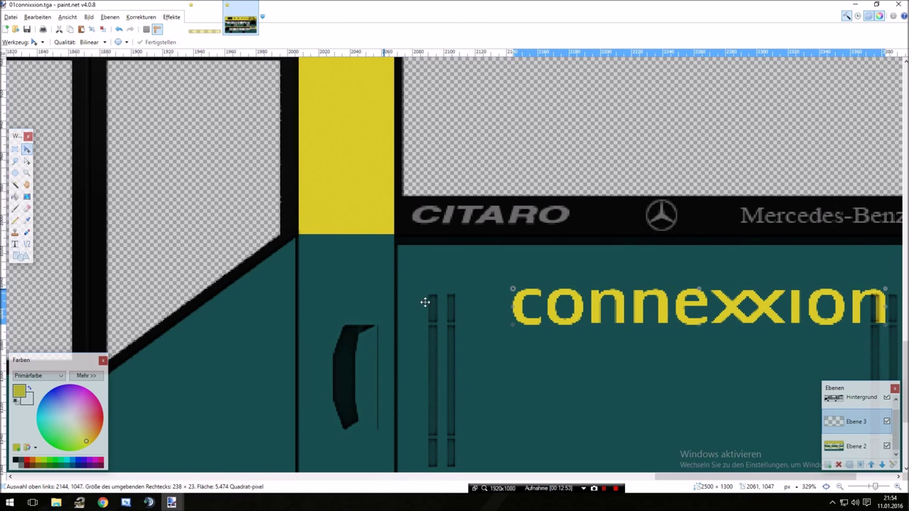
Move the rear logo beneath the CITARO lettering, reduce it to about 215 × 21 pixels and deselect it
left_click_drag(597, 309, 496, 302)
left_click_drag(786, 318, 756, 318)
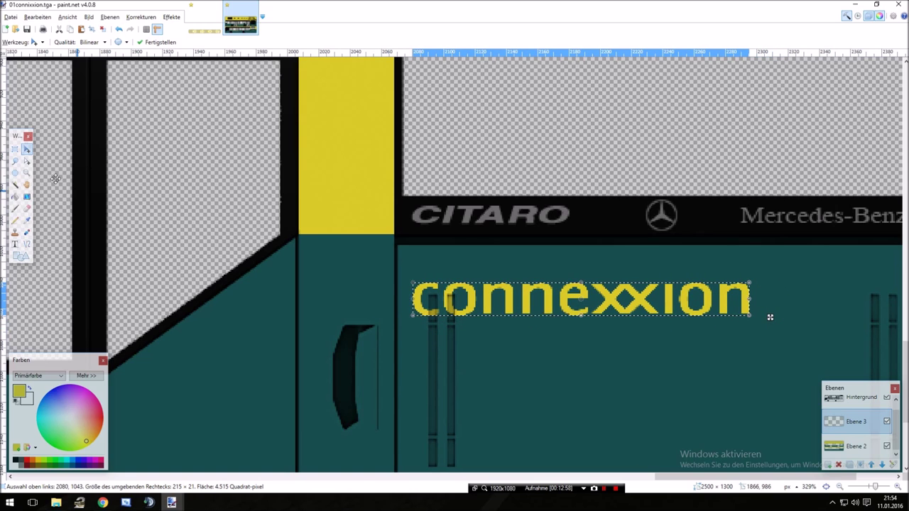
key("s")
key("ctrl+d")
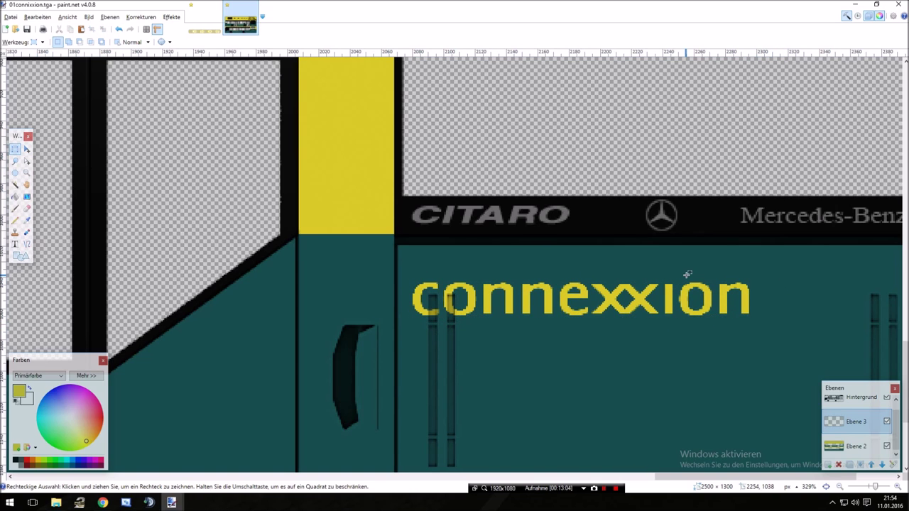
scroll(688, 275, "down", 6, "ctrl")
scroll(688, 275, "up", 2, "ctrl")
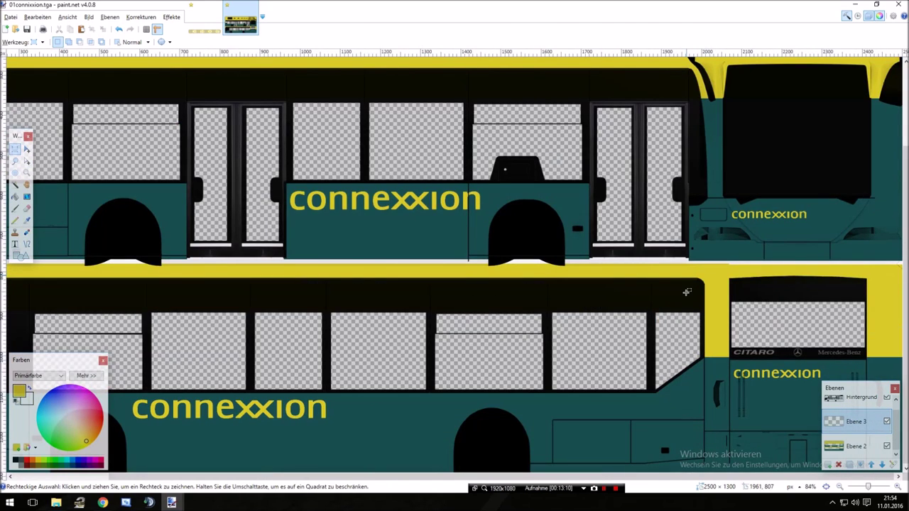
Select and copy the double-x part of the logo image, about 413 × 193 pixels, and check its placement in the bus photos
scroll(545, 302, "down", 1, "ctrl")
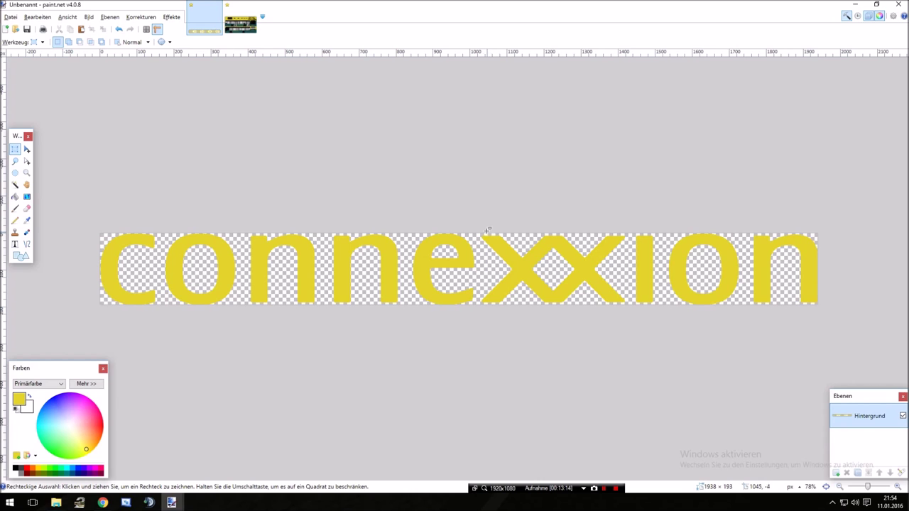
left_click_drag(479, 225, 628, 363)
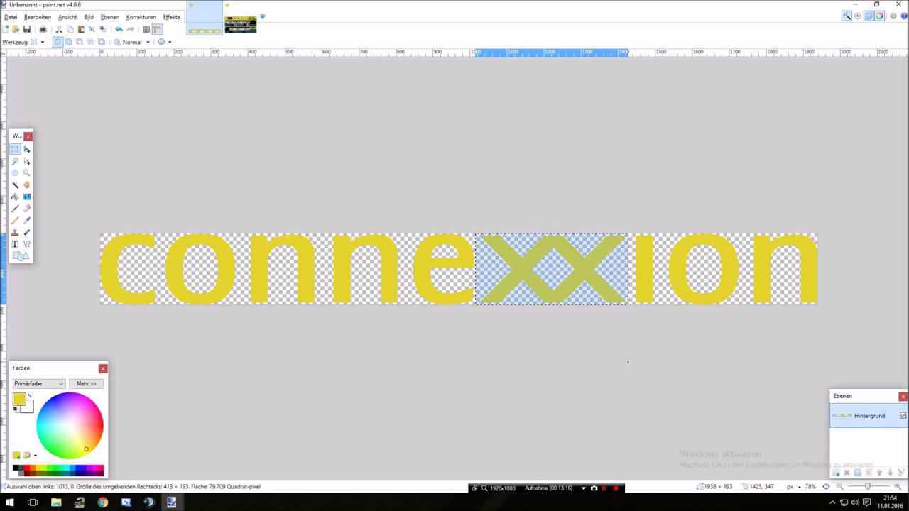
key("alt+Tab")
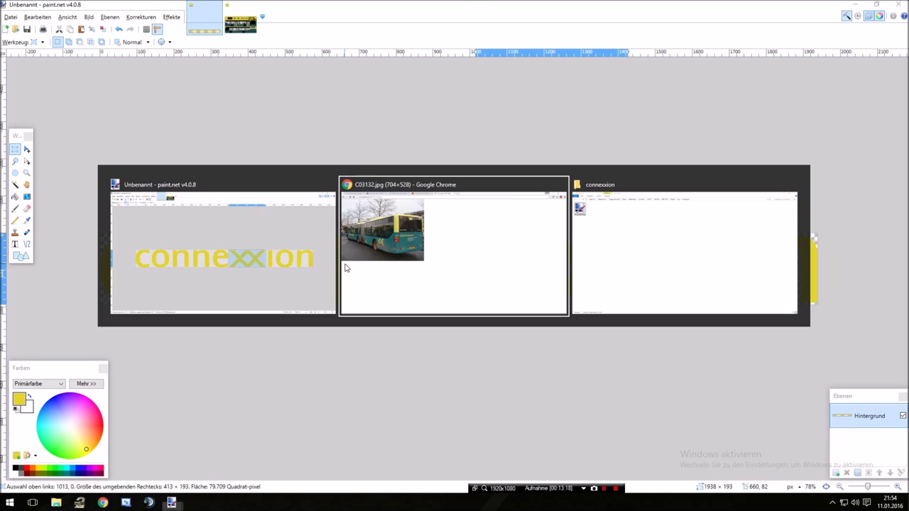
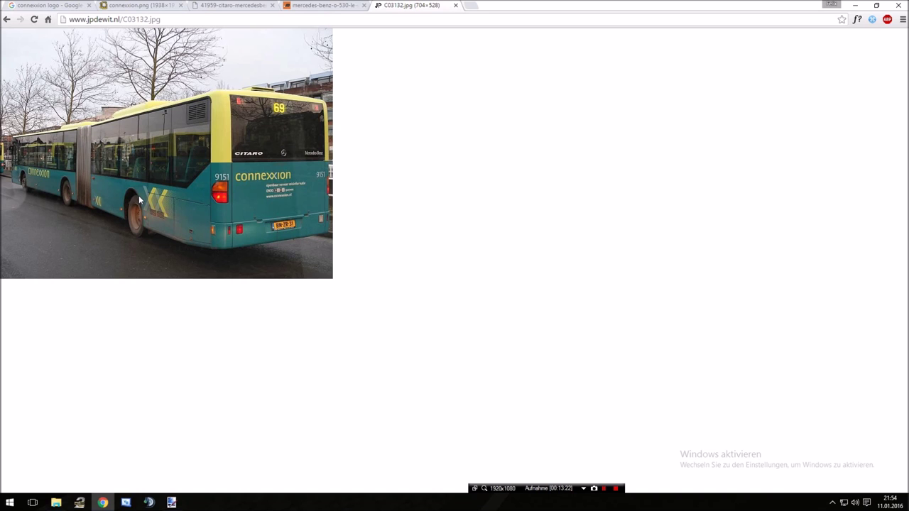
left_click(205, 5)
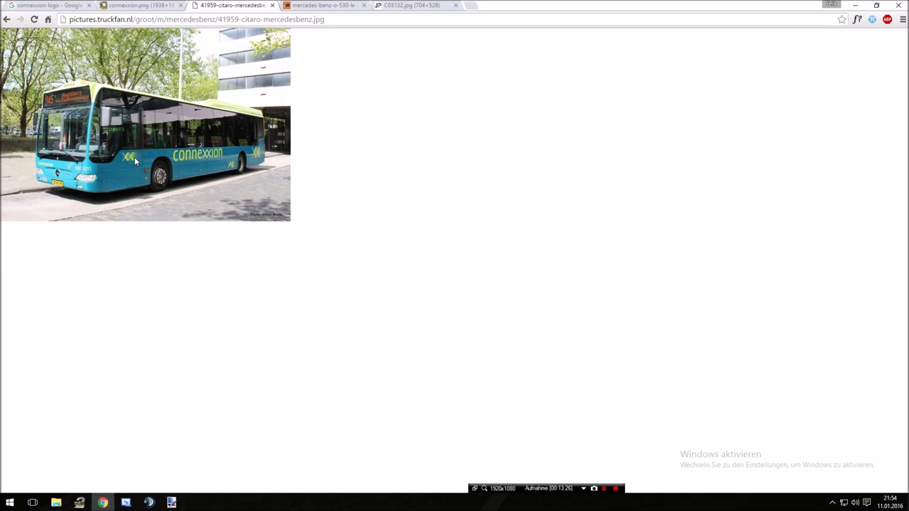
key("alt+Tab")
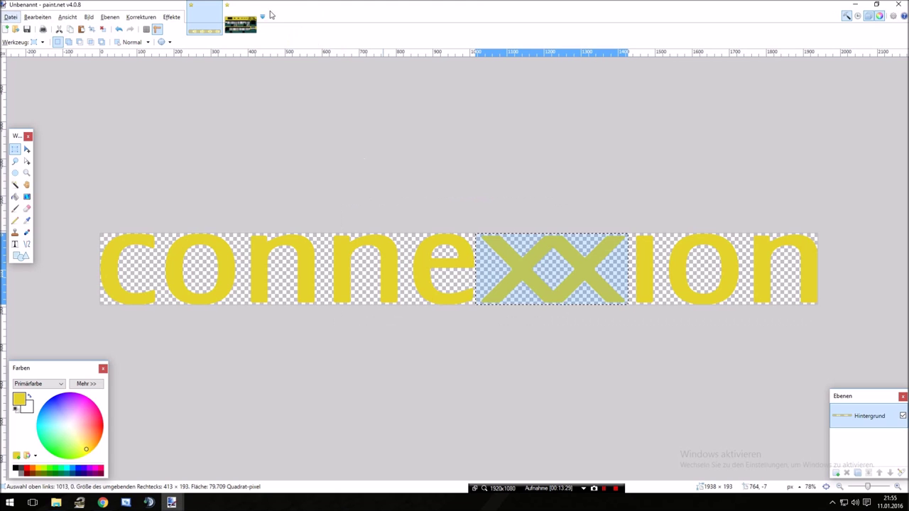
Paste the double-x onto the teal panel ahead of the front wheel in the lower side view, shrinking it to about 154 × 72 pixels
left_click(240, 24)
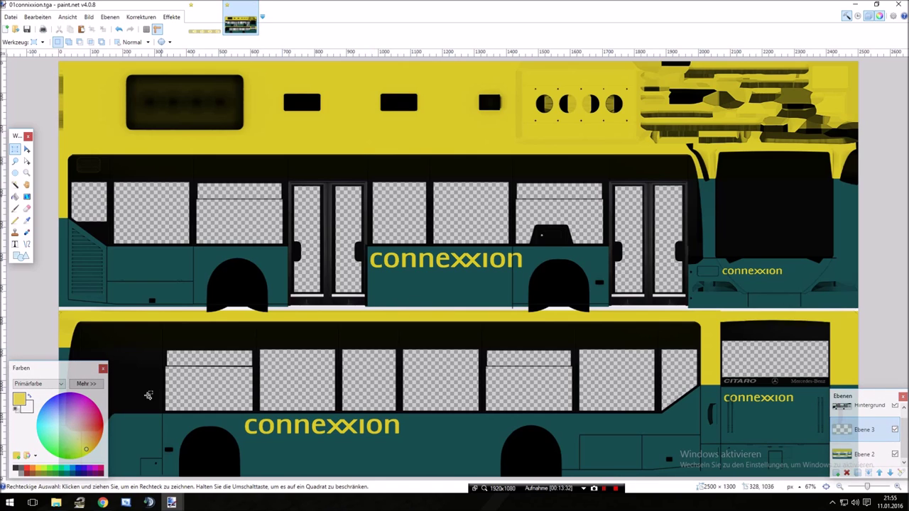
scroll(153, 394, "up", 5)
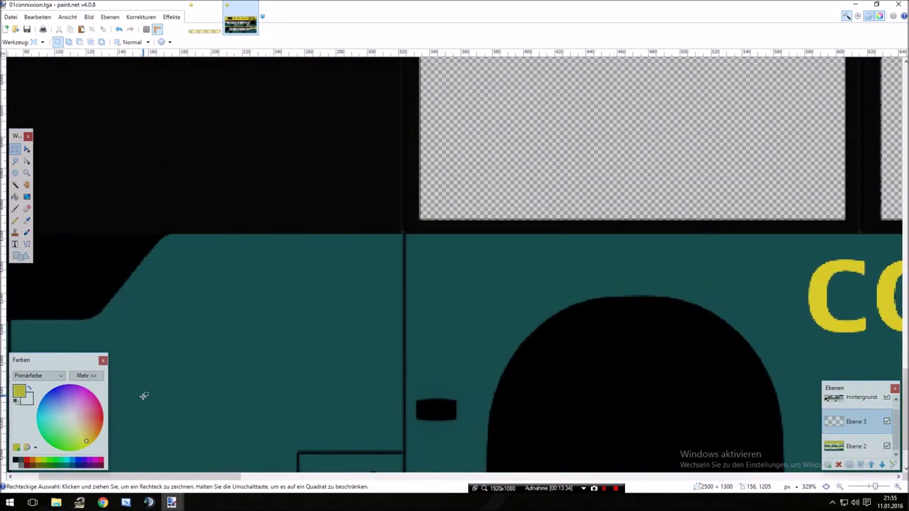
scroll(249, 356, "left", 3)
key("ctrl+v")
left_click_drag(575, 254, 471, 351)
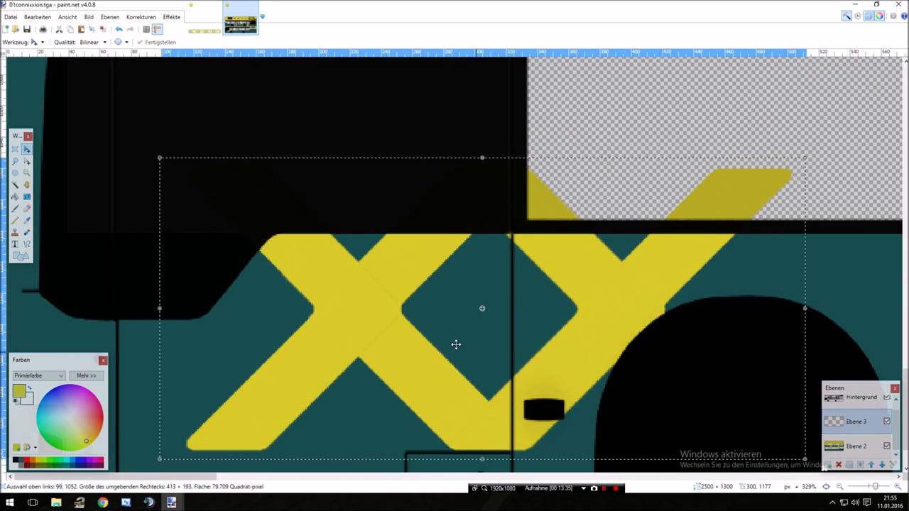
left_click_drag(163, 158, 362, 291)
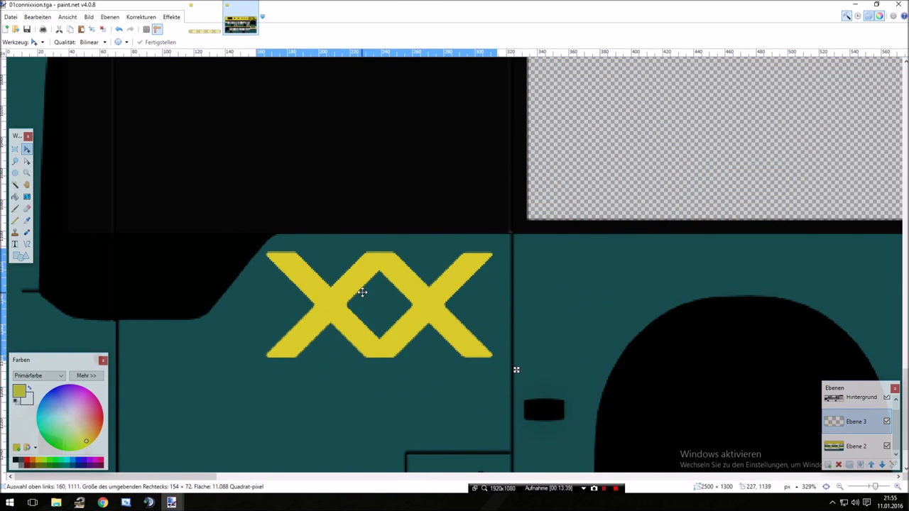
Compare the front double-x with the bus photo, reduce it to about 100 × 47 pixels and finish the placement
left_click_drag(500, 357, 456, 335)
left_click_drag(400, 296, 443, 296)
key("alt+Tab")
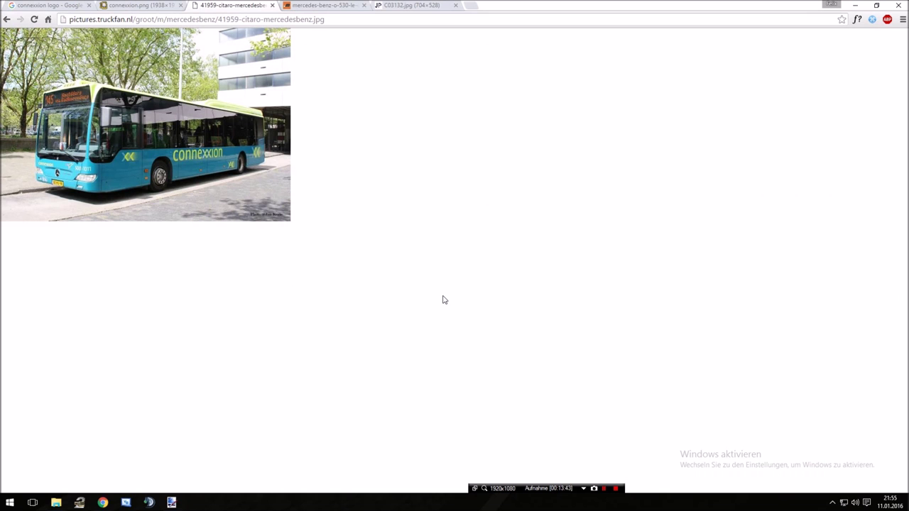
key("alt+Tab")
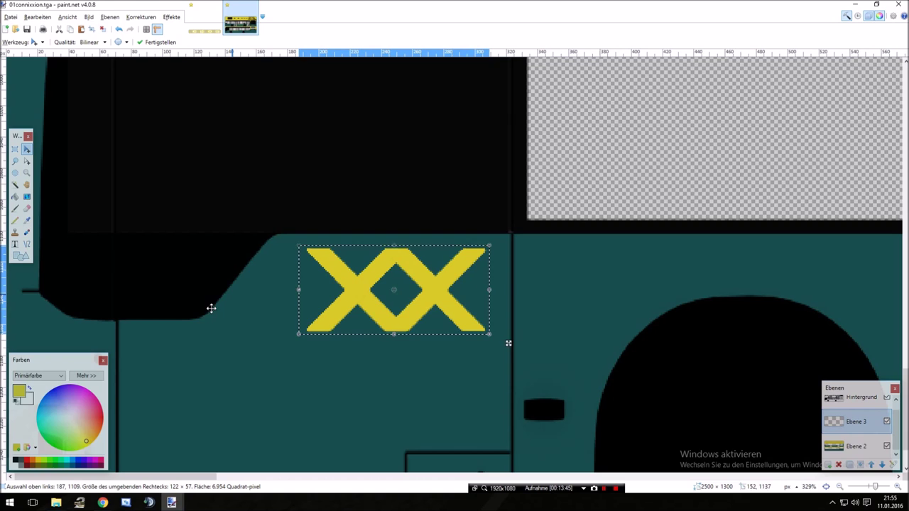
mouse_move(491, 337)
left_mouse_down()
mouse_move(471, 319)
mouse_move(502, 329)
left_mouse_up()
left_click(15, 149)
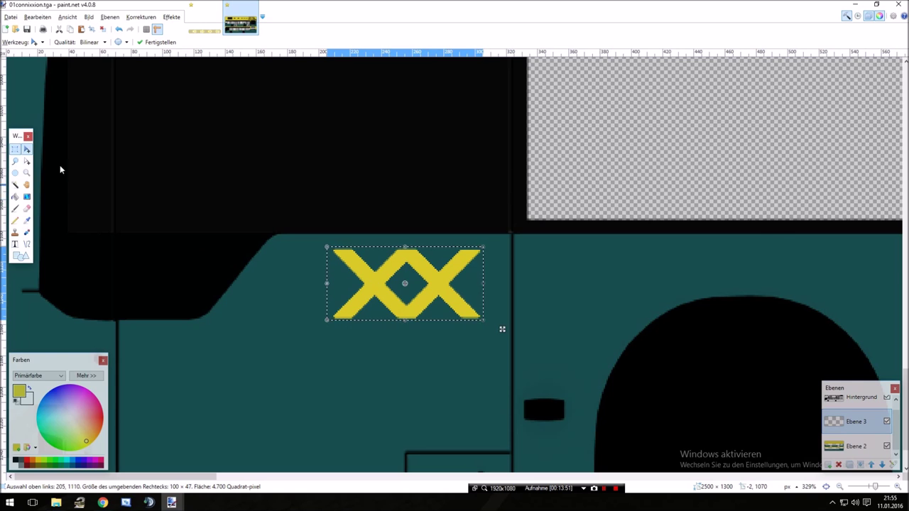
Paste another double-x behind the rear wheel of the lower side view, scaled to about 268 × 125 pixels
scroll(495, 260, "down", 4)
key("alt+Tab")
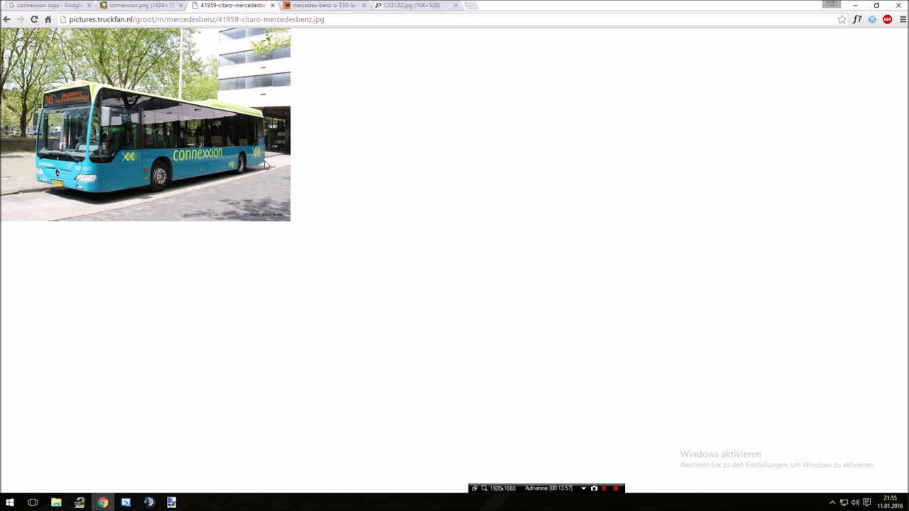
key("alt+Tab")
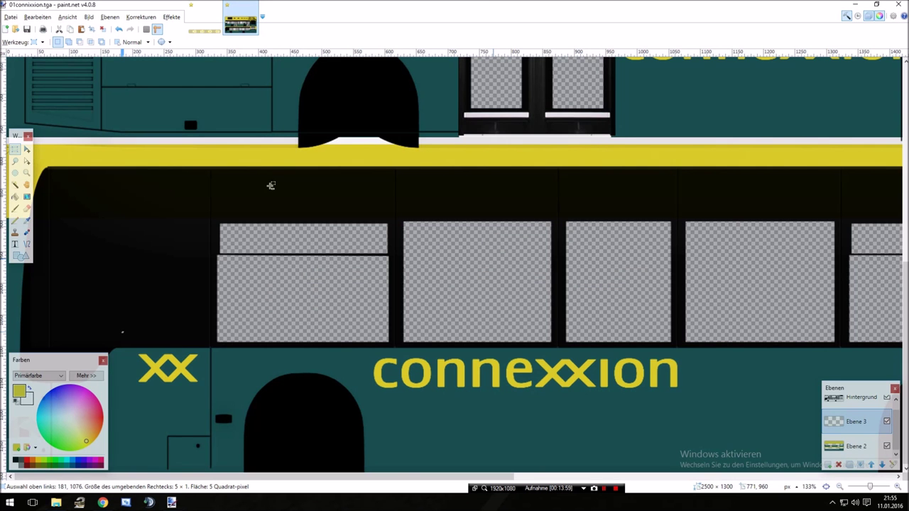
scroll(519, 296, "right", 10)
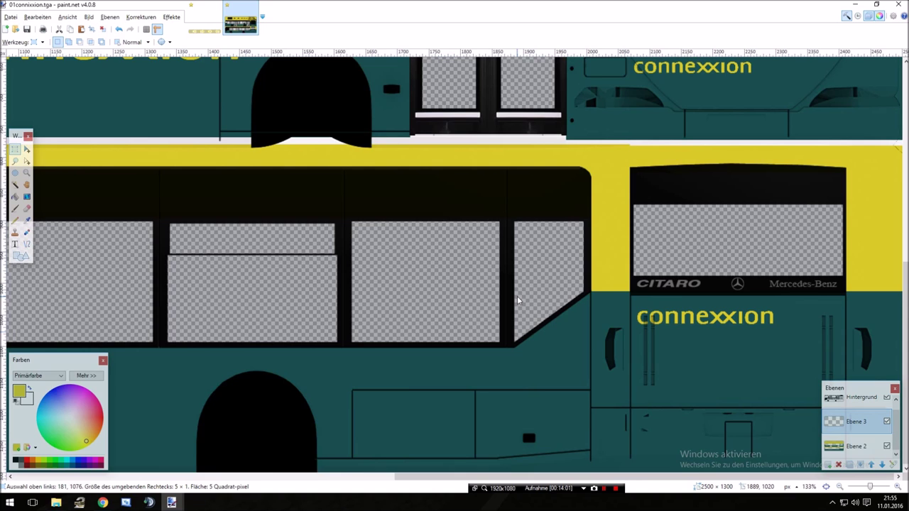
key("ctrl+v")
left_click_drag(254, 186, 524, 376)
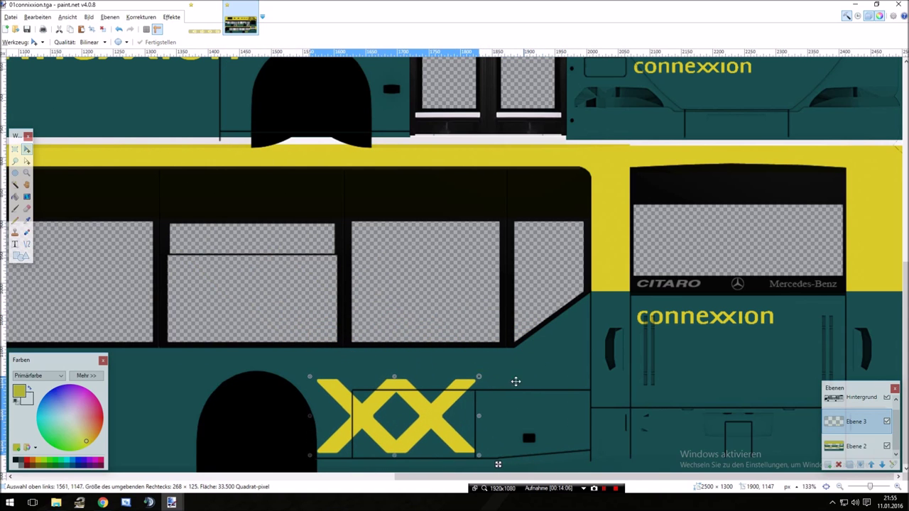
left_click_drag(446, 423, 542, 431)
left_click(15, 149)
scroll(313, 274, "down", 2)
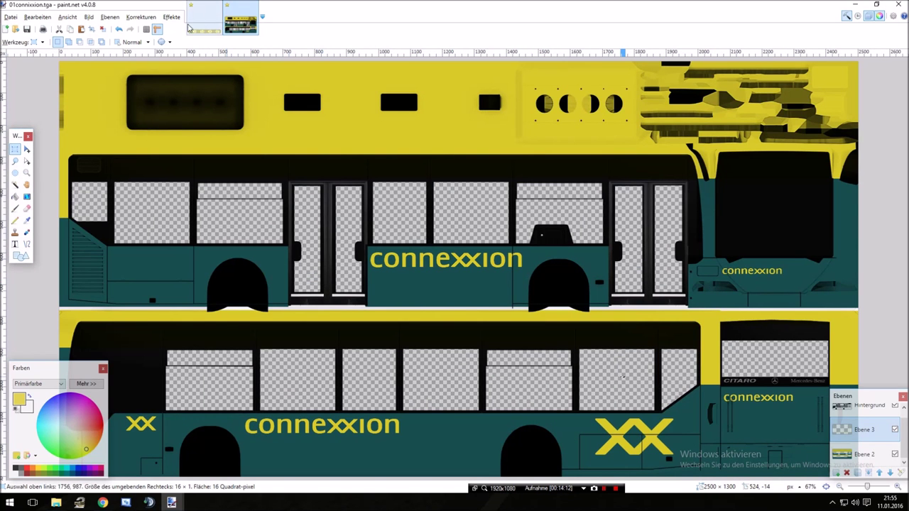
Check the door-side bus photo and paste a double-x over the rear teal panel of the upper side view
key("alt+Tab")
left_click(327, 5)
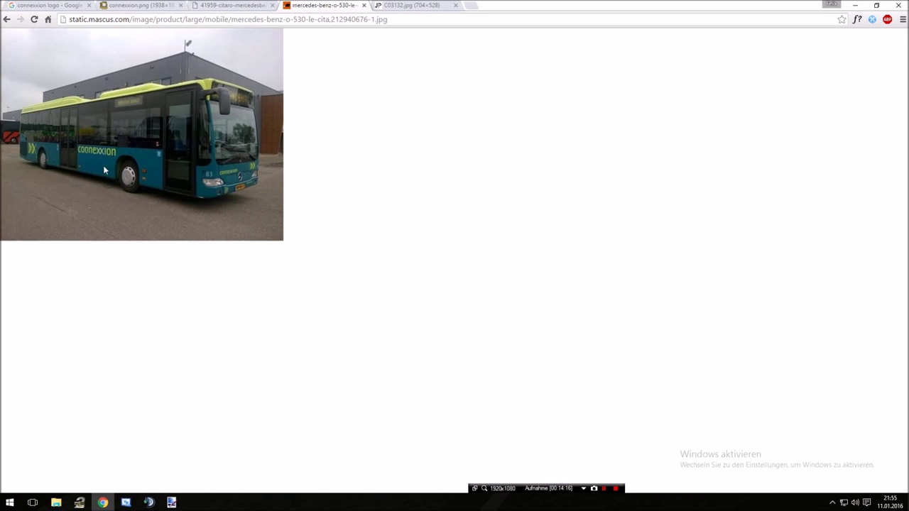
key("alt+Tab")
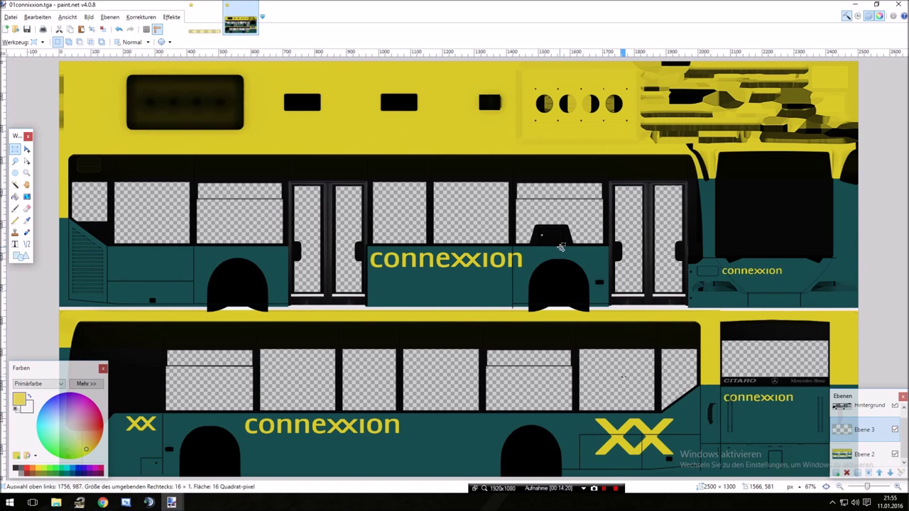
key("ctrl+v")
left_click_drag(505, 287, 171, 277)
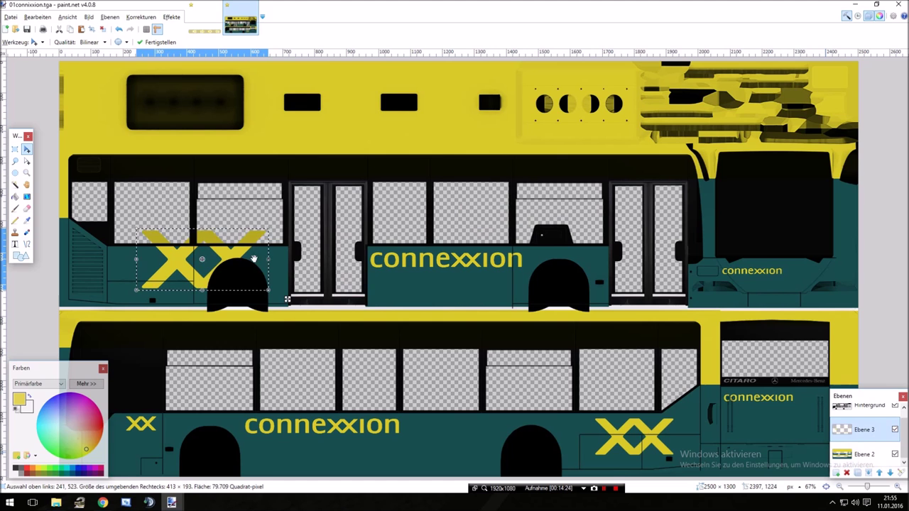
scroll(234, 241, "up", 2)
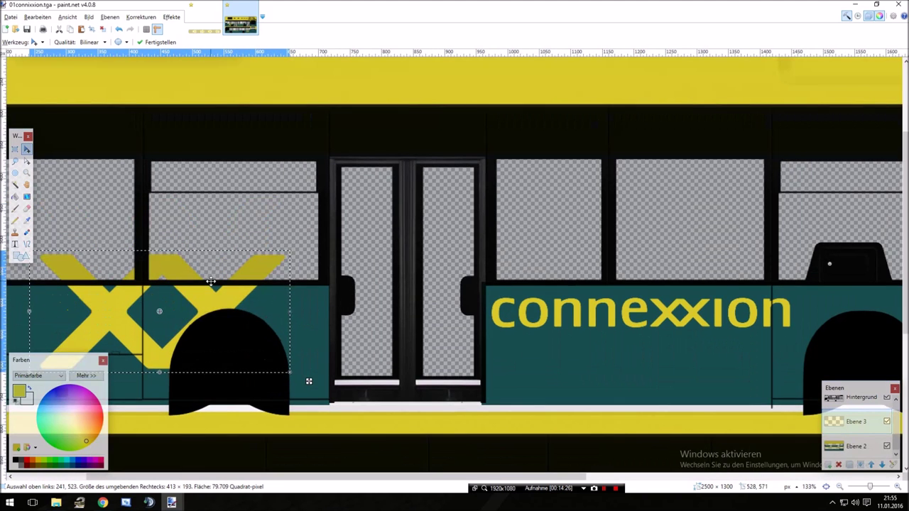
left_click_drag(203, 313, 140, 326)
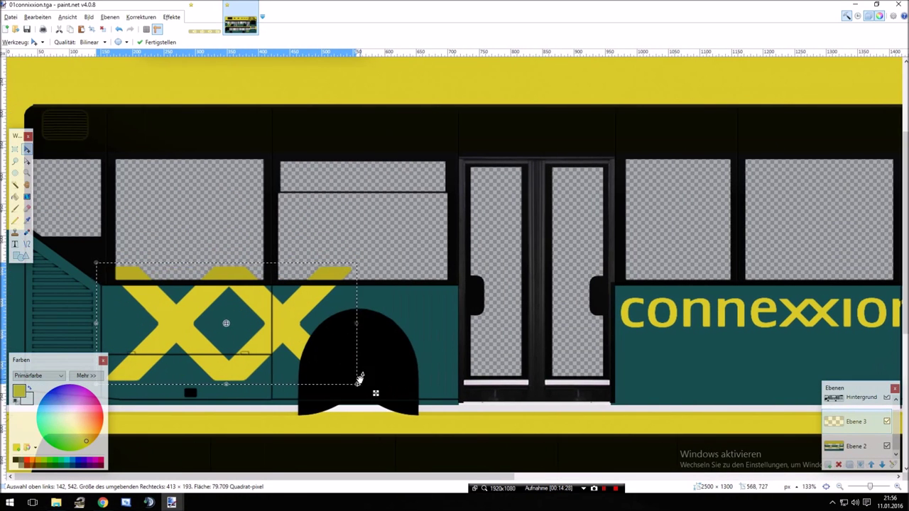
Scale the double-x to about 268 × 125 pixels, fit it between the vent and rear wheel, and deselect it
left_click_drag(348, 383, 304, 360)
left_click_drag(254, 322, 257, 347)
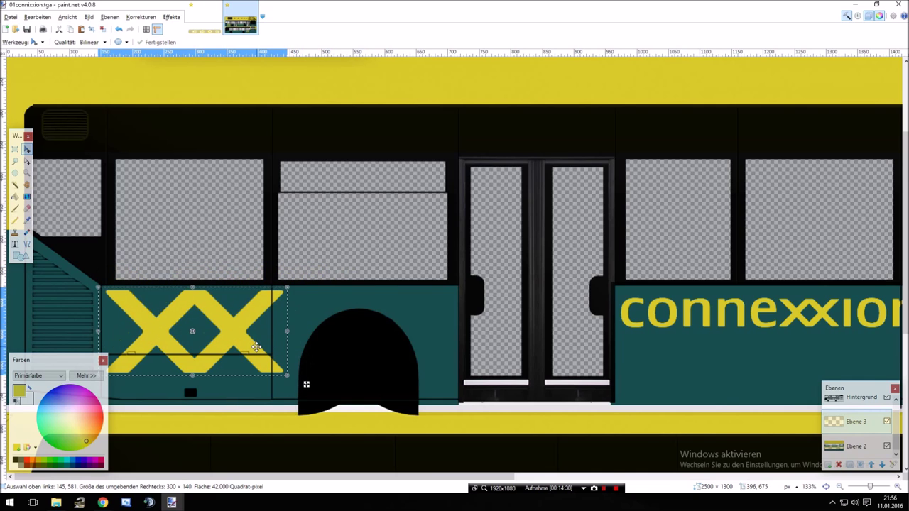
left_click_drag(287, 375, 266, 361)
left_click_drag(228, 331, 230, 339)
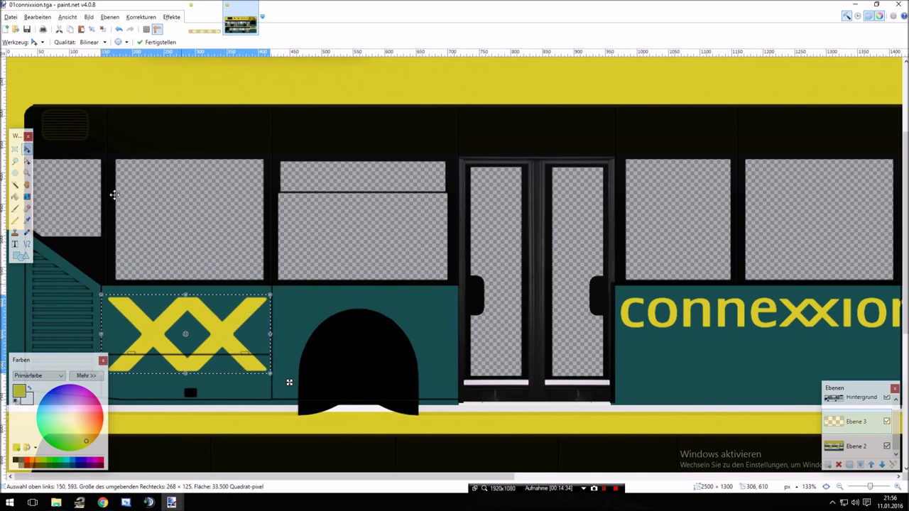
key("s")
key("ctrl+d")
Rename layer Ebene 2 as Lack and Ebene 3 as Aufkleber, and enlarge the layer list to show all layers
scroll(563, 277, "down", 5)
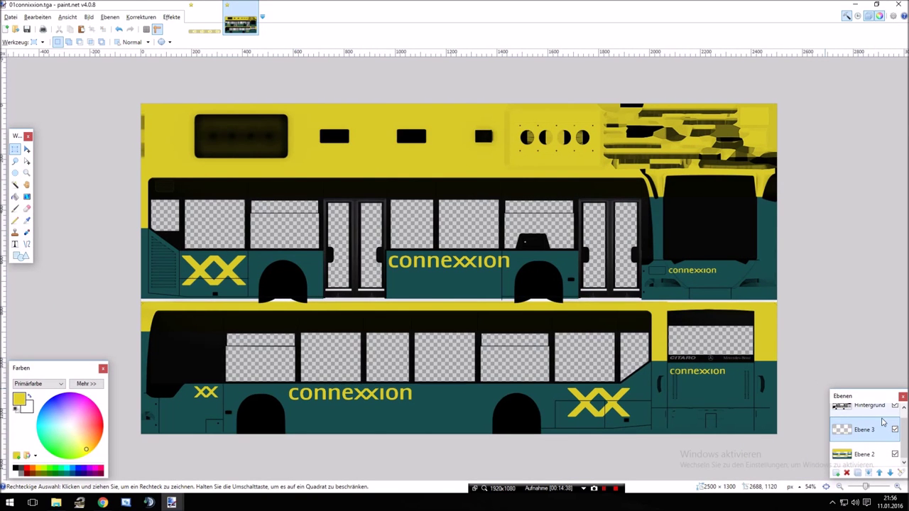
double_click(863, 454)
key("End")
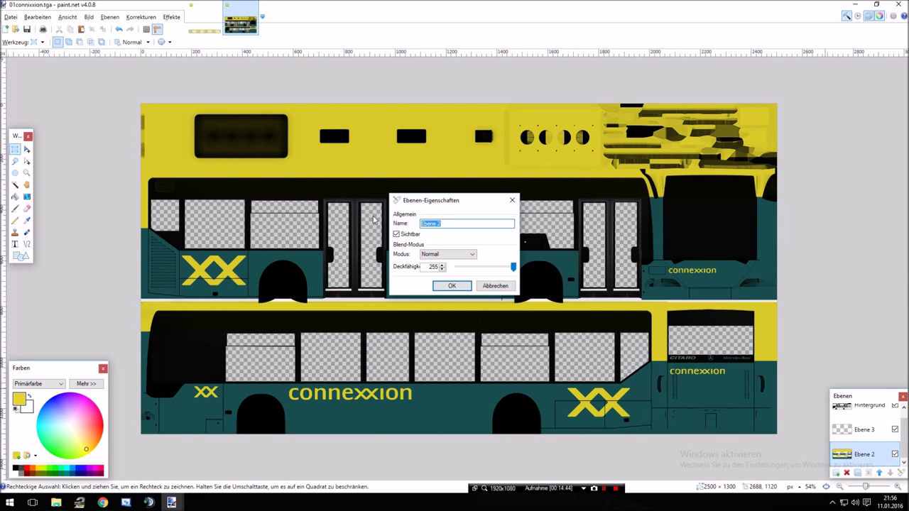
left_click(450, 287)
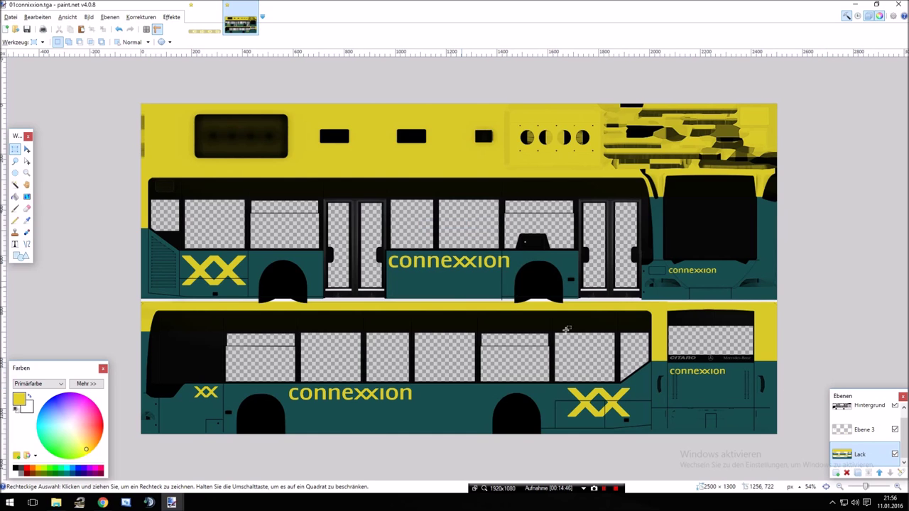
double_click(871, 439)
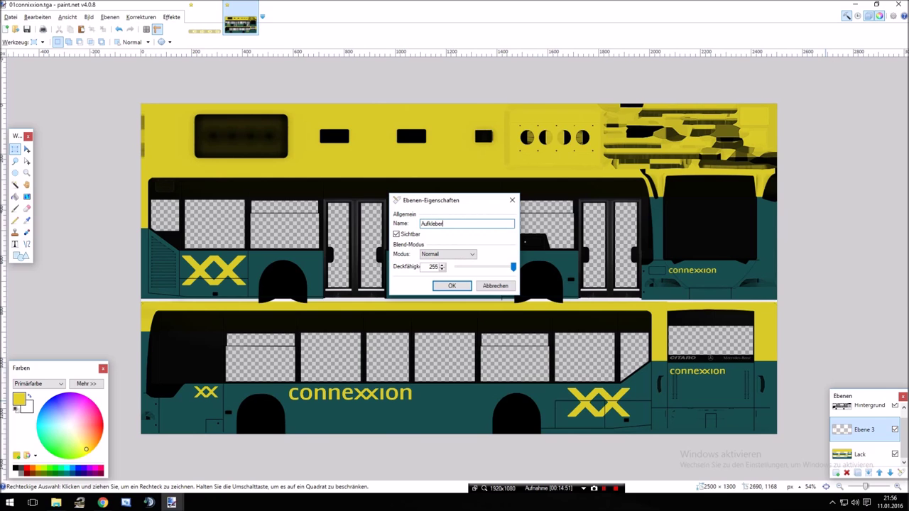
left_click(458, 287)
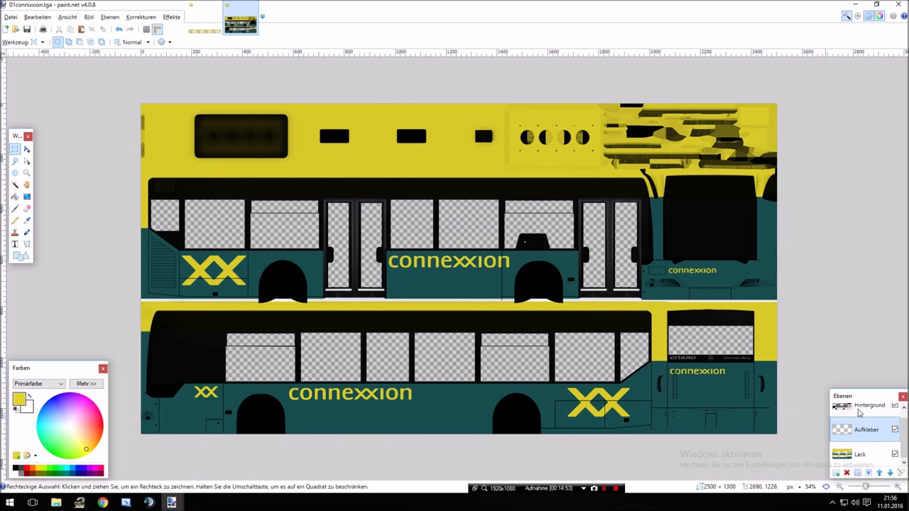
left_click_drag(860, 390, 859, 332)
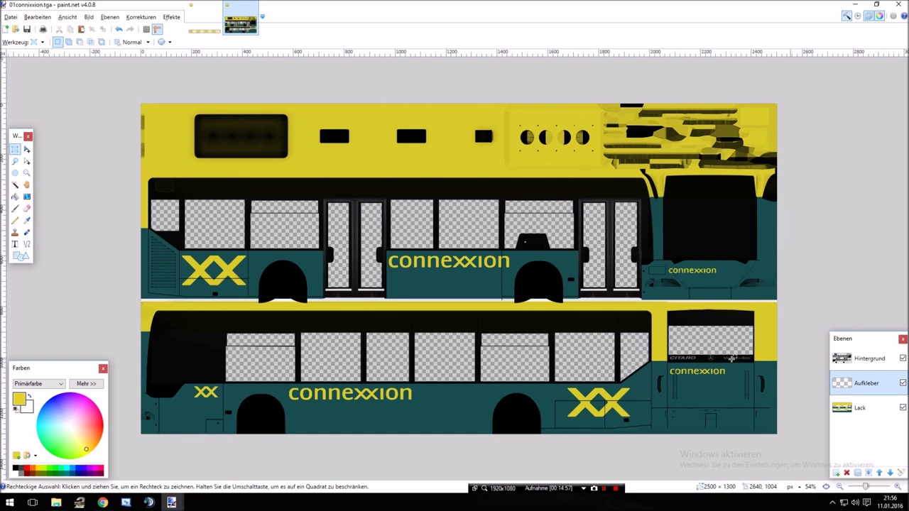
scroll(732, 359, "up", 3)
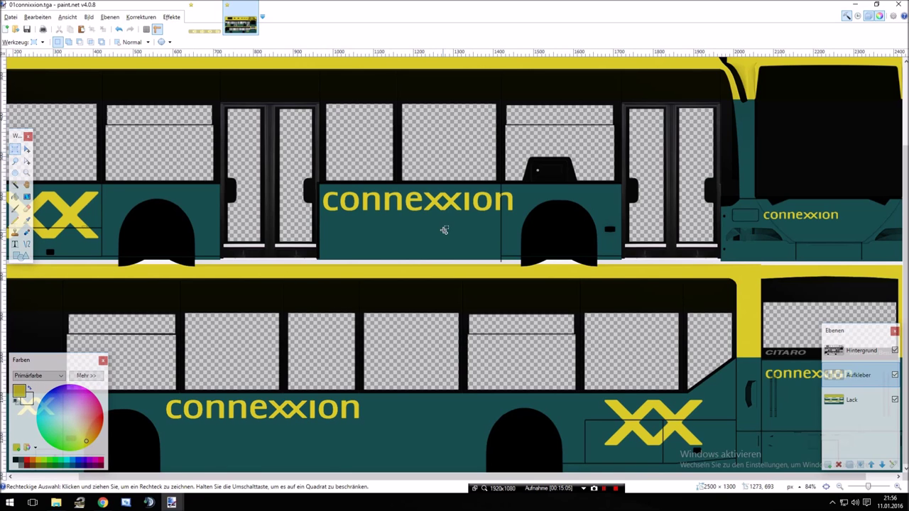
key("ctrl+v")
left_click_drag(446, 120, 467, 184)
scroll(467, 184, "up", 3)
scroll(443, 203, "up", 3)
left_click_drag(440, 240, 426, 268)
left_click_drag(427, 227, 462, 190)
key("Delete")
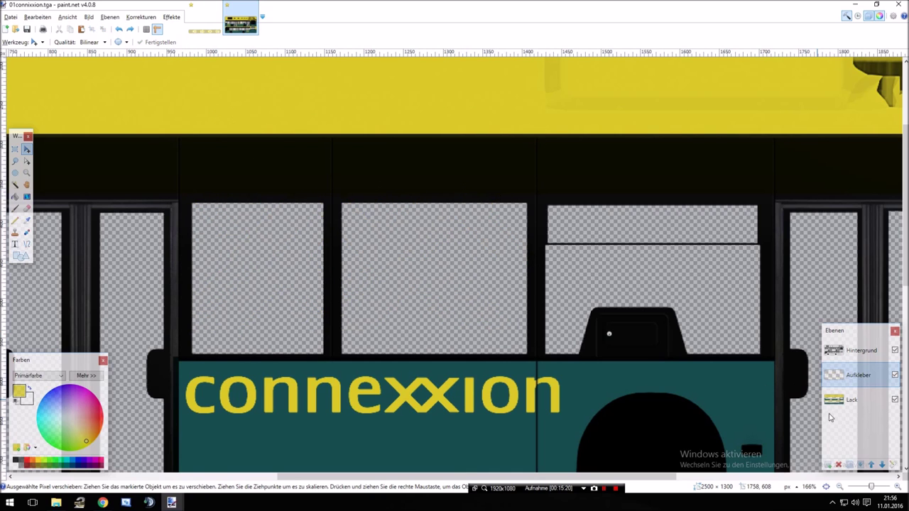
Add a new empty layer above the Hintergrund layer
left_click(852, 348)
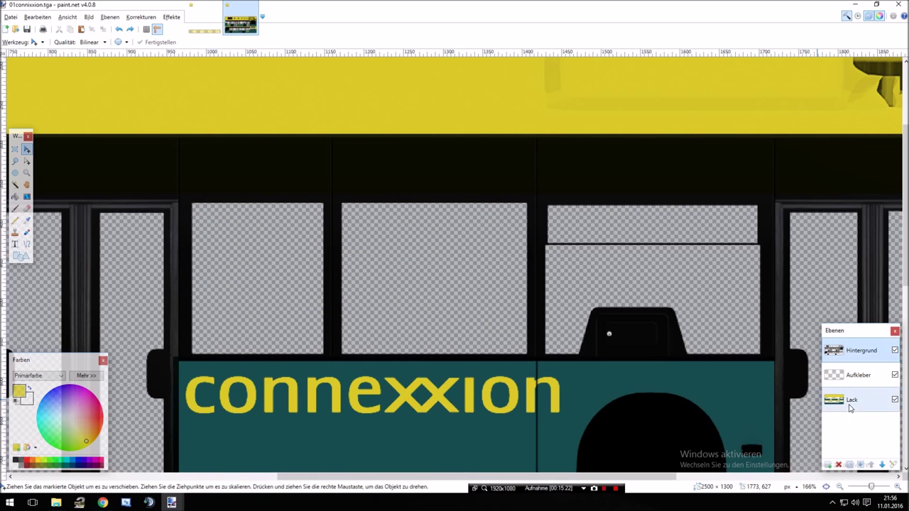
left_click(828, 465)
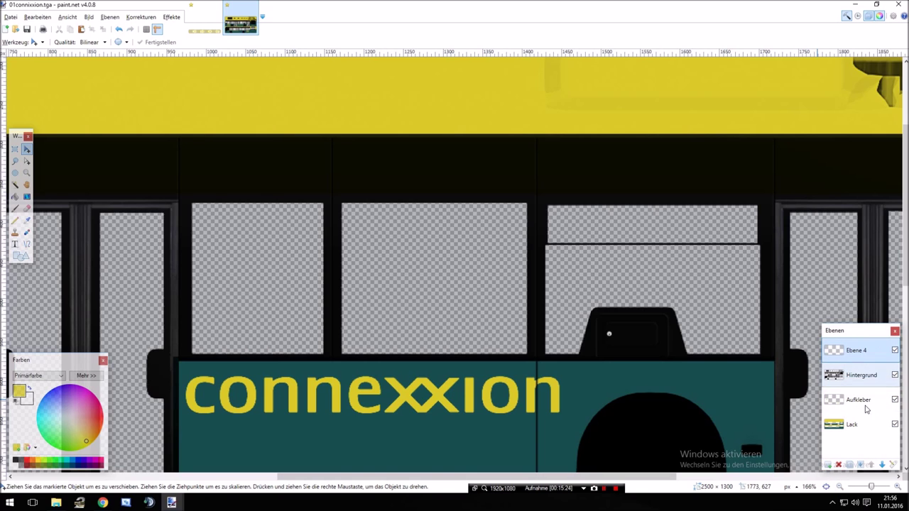
Rename the new topmost layer Ebene 4 as Fenster
left_click(893, 465)
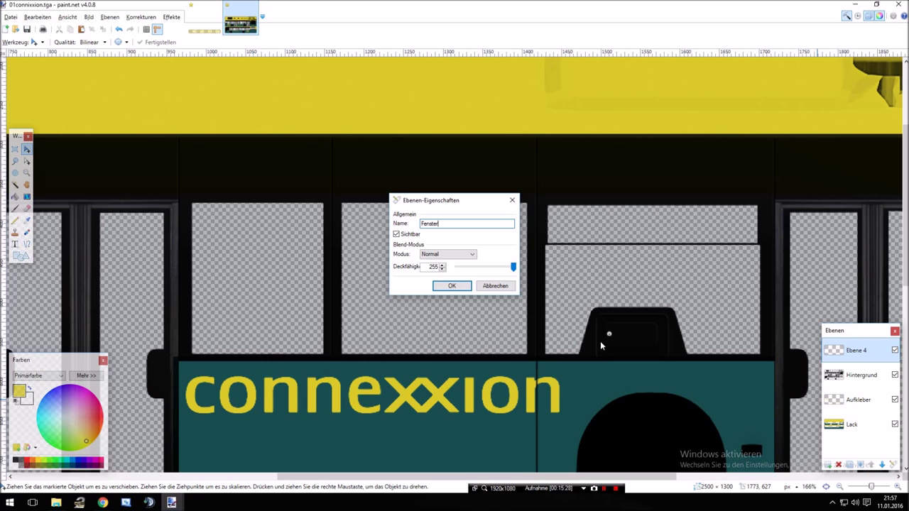
left_click(452, 285)
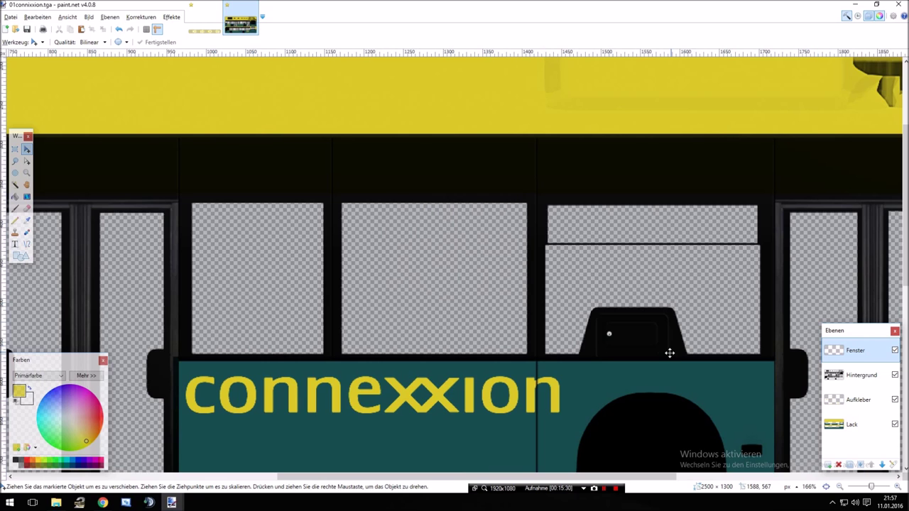
Try a pasted double-x across the two middle windows above the connexxion logo on the upper side view
key("ctrl+v")
left_click_drag(444, 160, 443, 263)
scroll(444, 262, "down", 2)
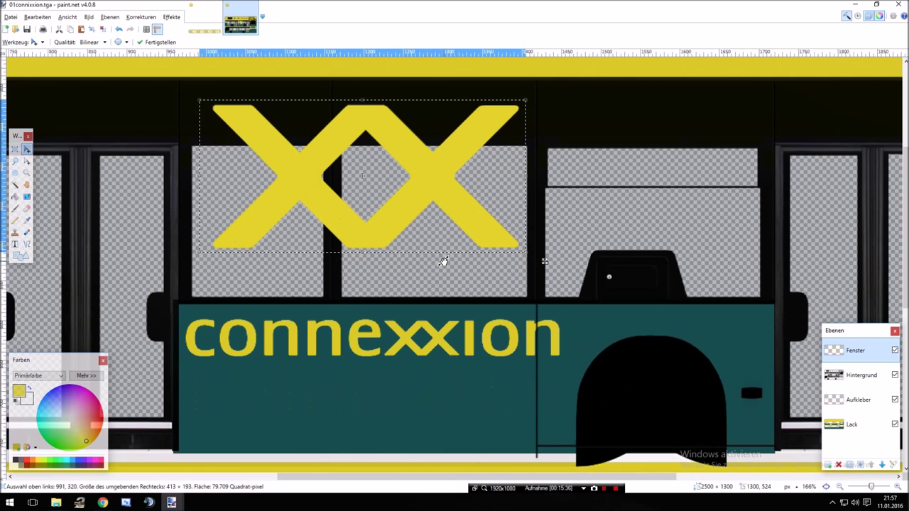
scroll(444, 262, "up", 2)
left_click_drag(443, 234, 430, 282)
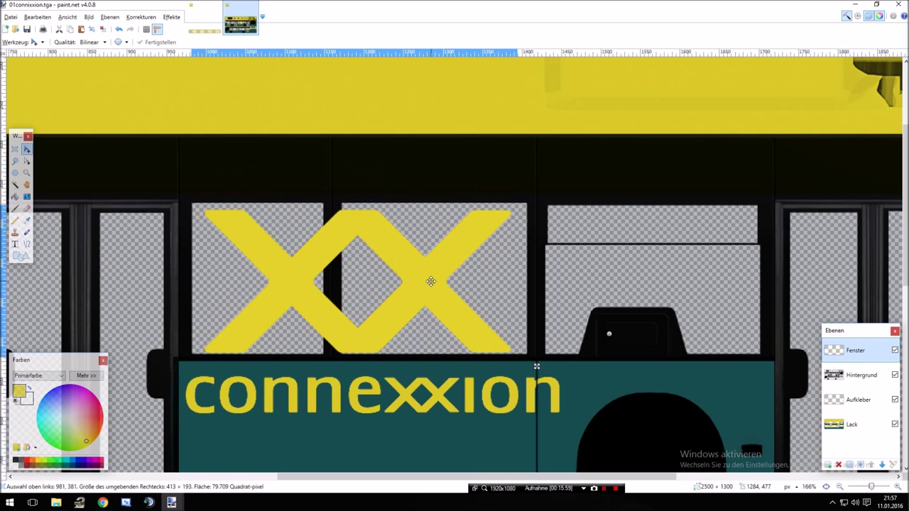
scroll(430, 282, "down", 3, "ctrl")
left_click_drag(502, 294, 505, 293)
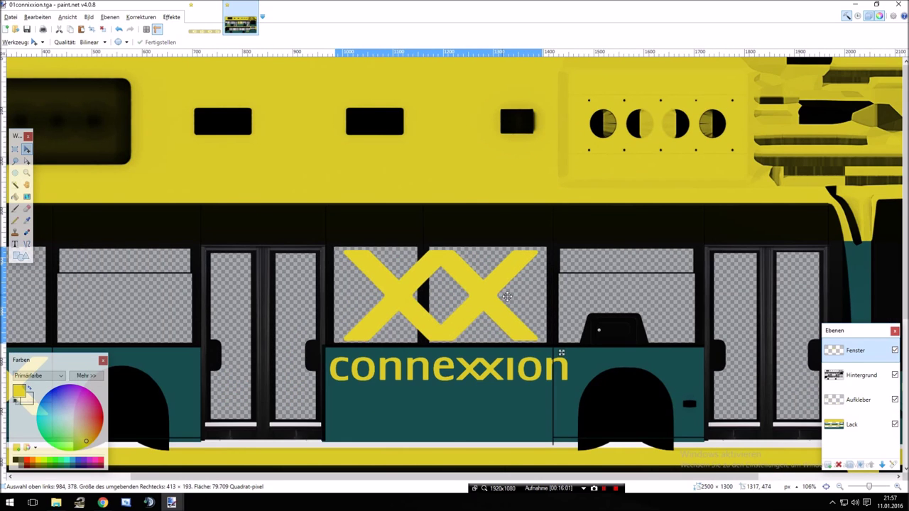
scroll(560, 305, "down", 3, "ctrl")
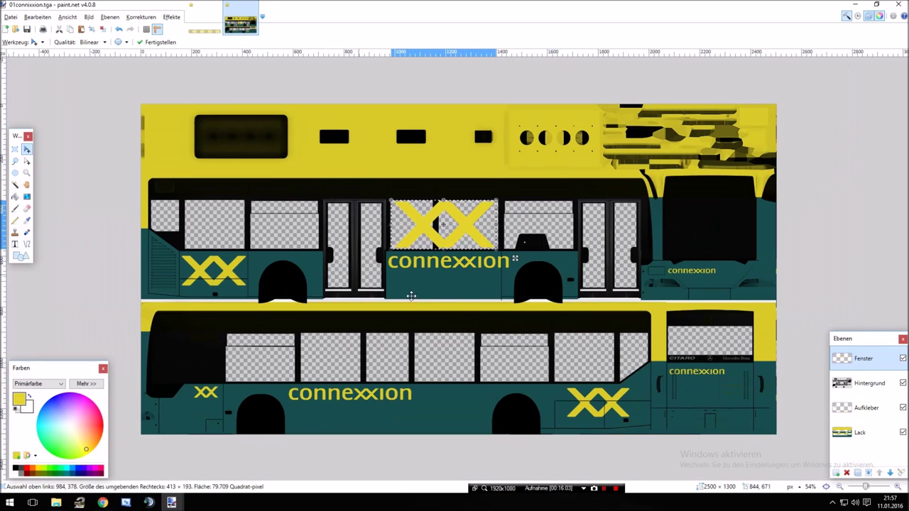
scroll(466, 304, "up", 1, "ctrl")
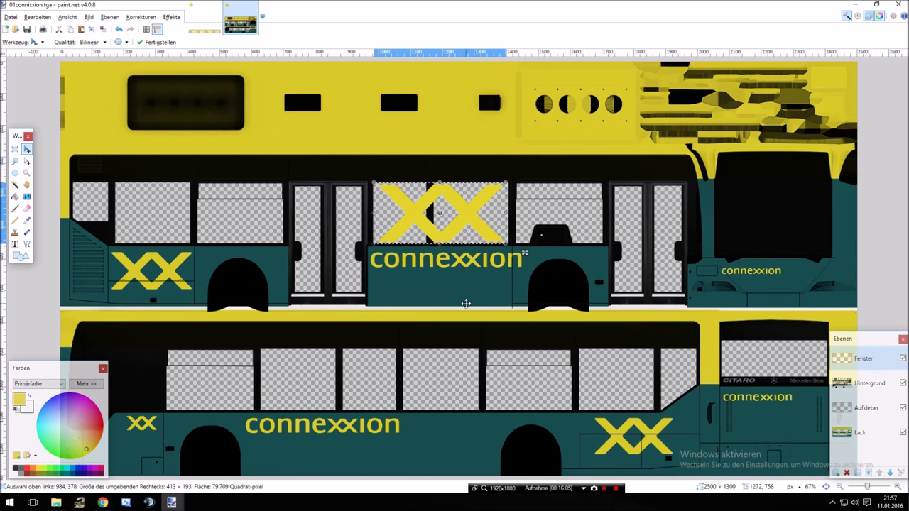
Undo the pasted double-x over the windows
key("ctrl+z")
key("ctrl+z")
key("ctrl+z")
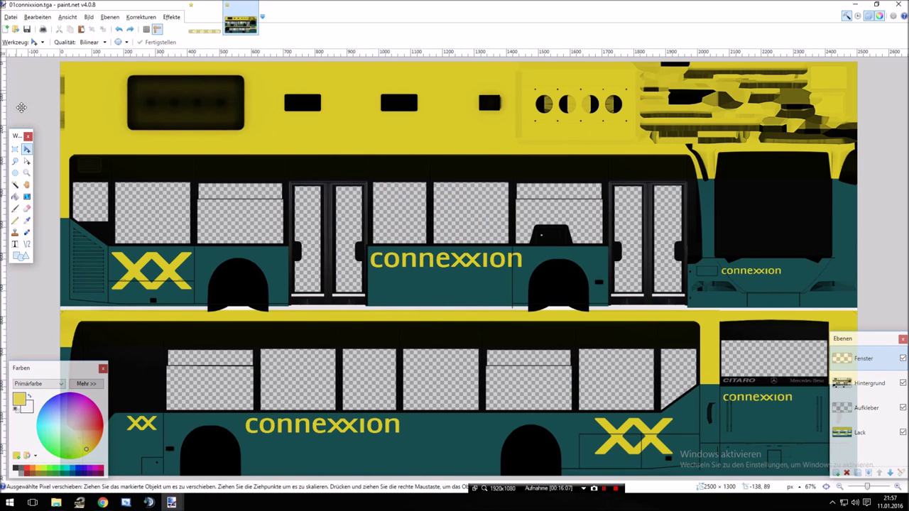
Check the bus photo in Chrome for the emblem on the bus front
left_click(15, 149)
scroll(583, 313, "down", 1, "ctrl")
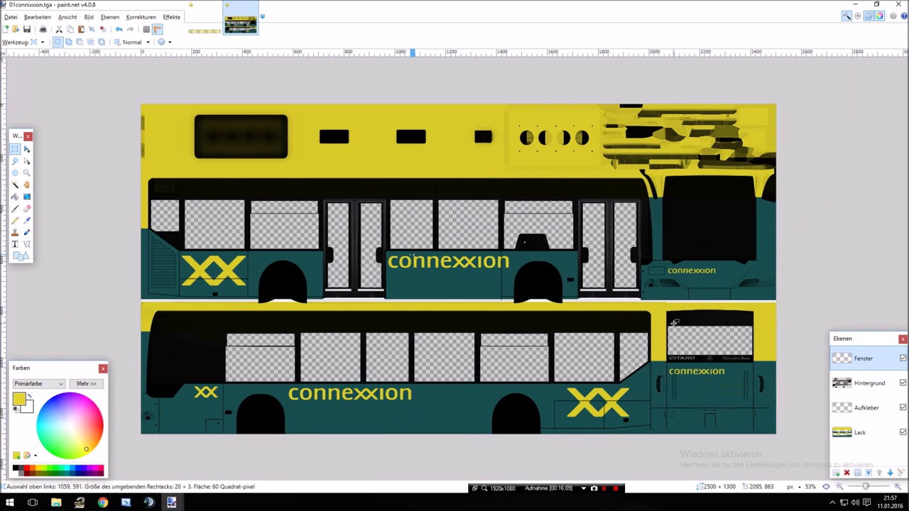
key("alt+Tab")
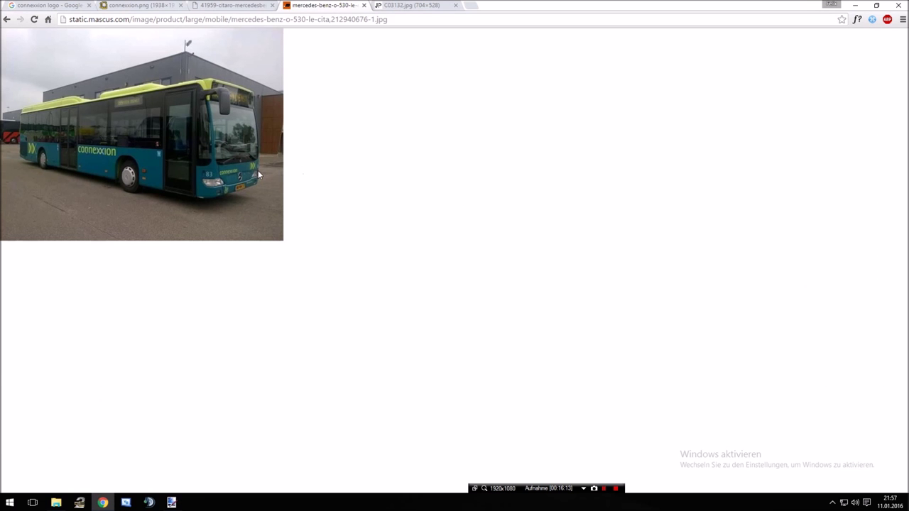
key("alt+Tab")
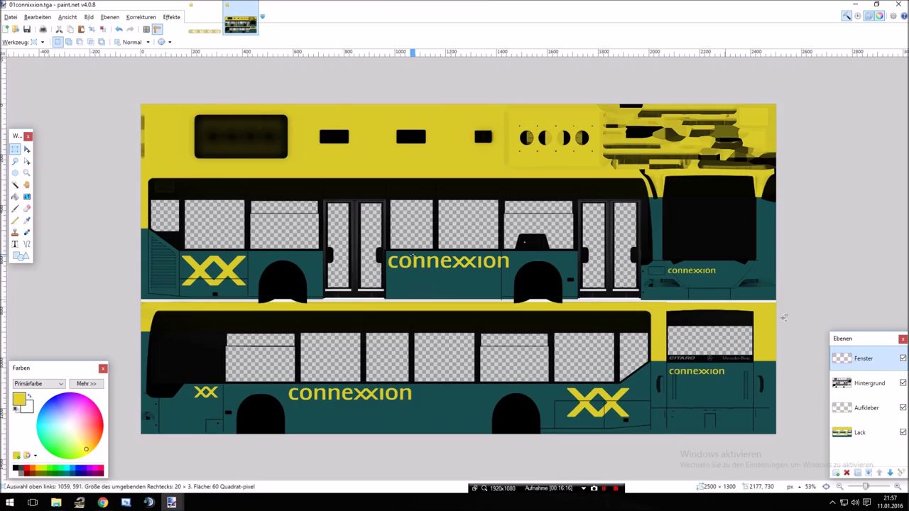
Paste a double-x beside the connexxion logo on the bus front, scale it to about 110 × 51 pixels, and deselect it
scroll(784, 317, "up", 5)
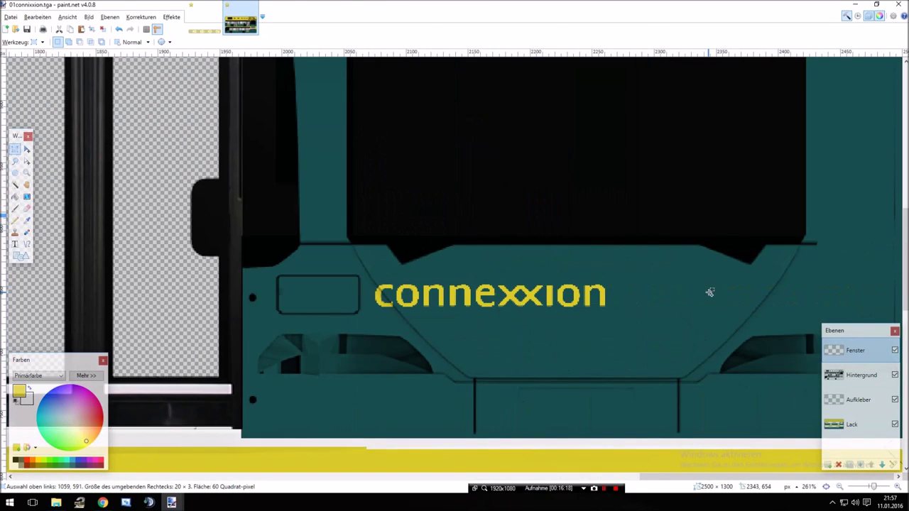
key("ctrl+v")
left_click_drag(481, 264, 619, 240)
left_click_drag(329, 96, 731, 295)
left_click(15, 149)
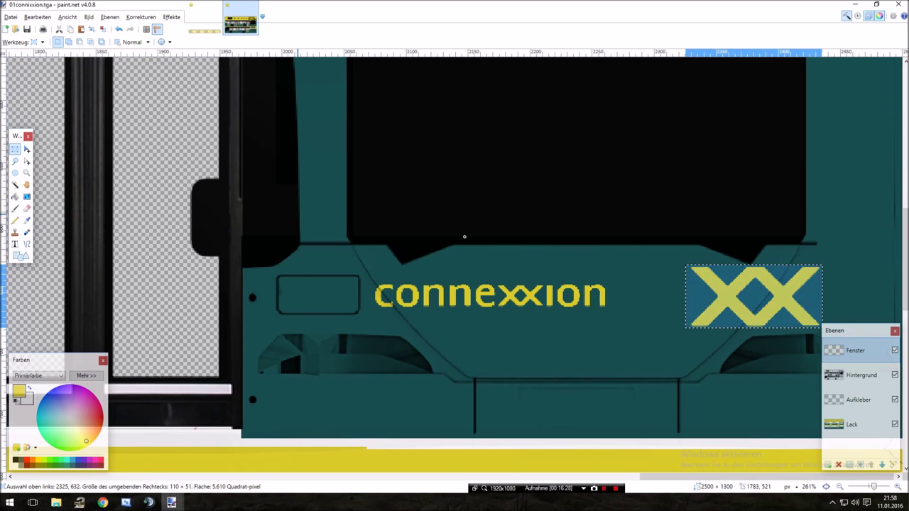
key("ctrl+d")
scroll(698, 285, "down", 5)
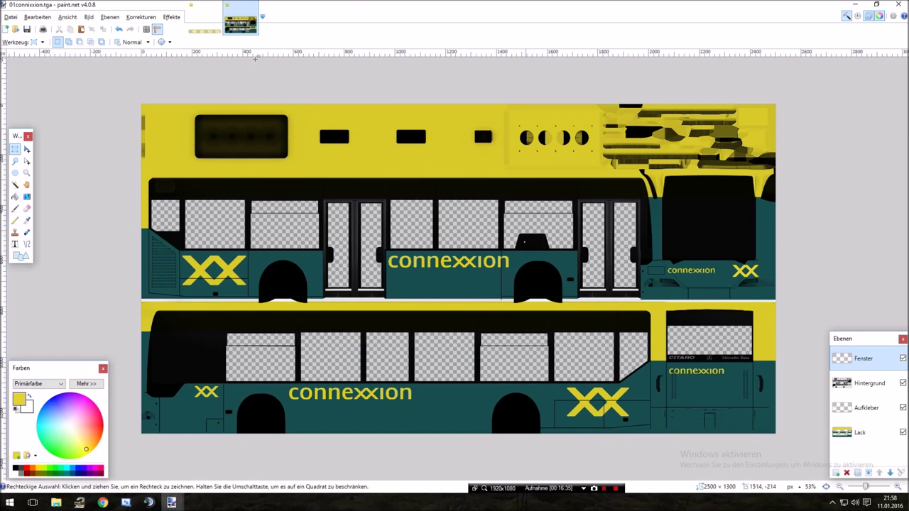
Save the layered image as 01connixxion.pdn in the connexxion folder
left_click(11, 17)
left_click(11, 17)
left_click(27, 29)
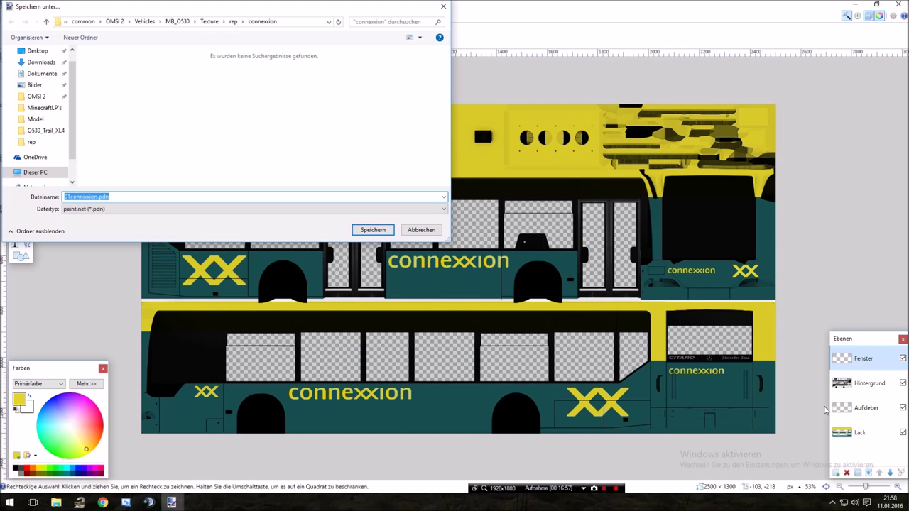
left_click(375, 231)
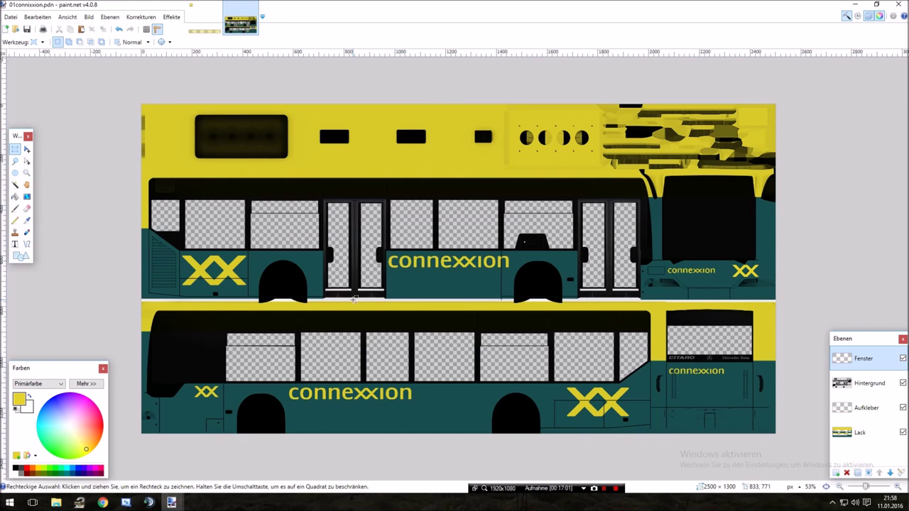
Check the connexxion folder in File Explorer for the TGA and PDN files
key("alt+Tab")
key("alt+Tab")
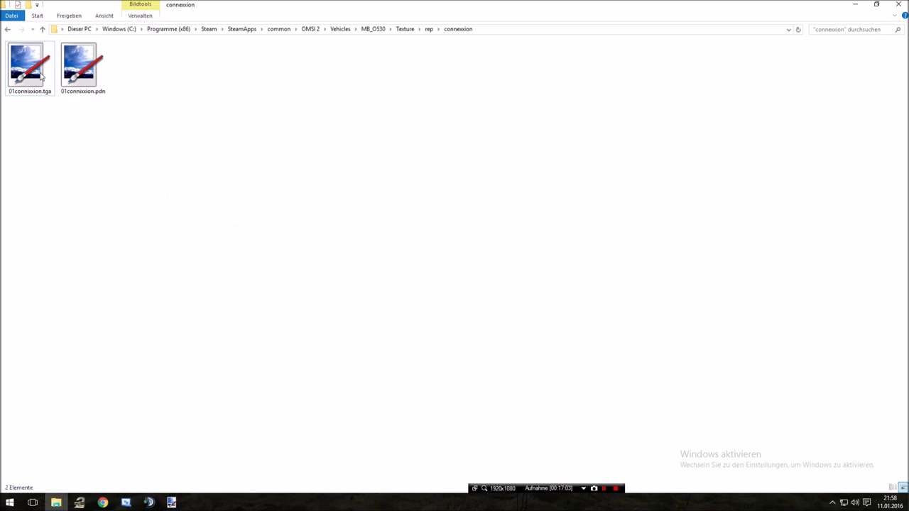
key("Right")
left_click(73, 80)
left_click(101, 135)
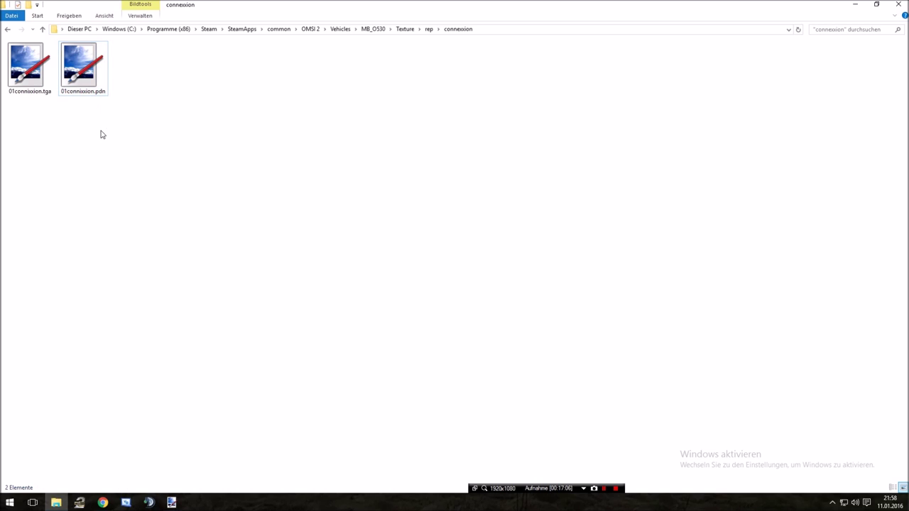
left_click(103, 92)
left_click(141, 118)
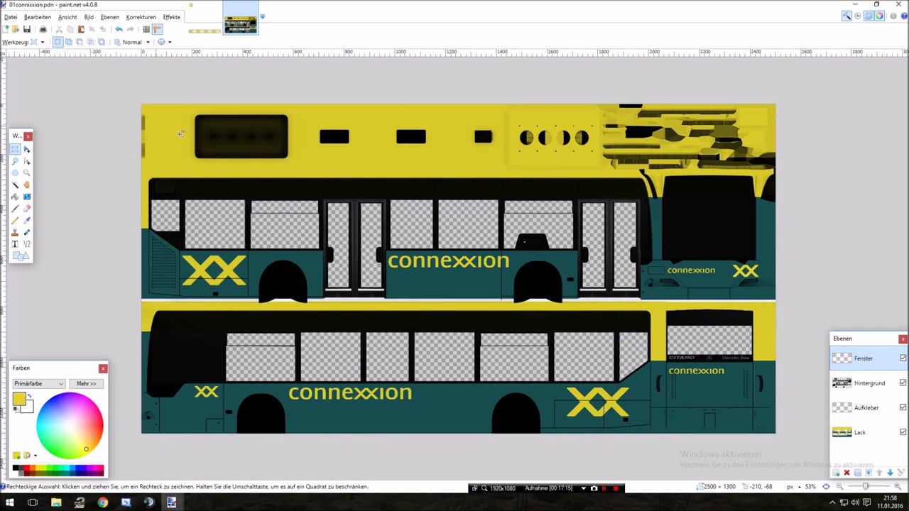
Save the image in TGA format over 01connixxion.tga with automatic bit depth and RLE compression, flattening the layers
left_click(10, 16)
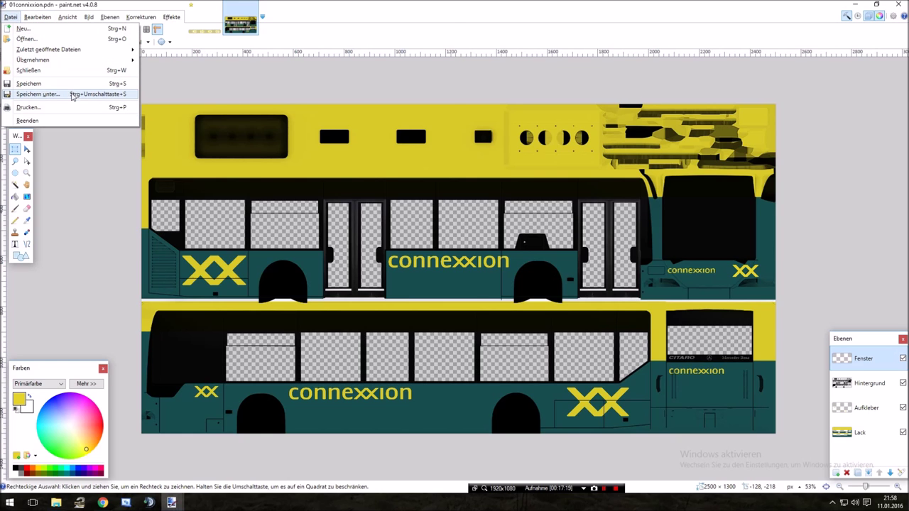
left_click(31, 95)
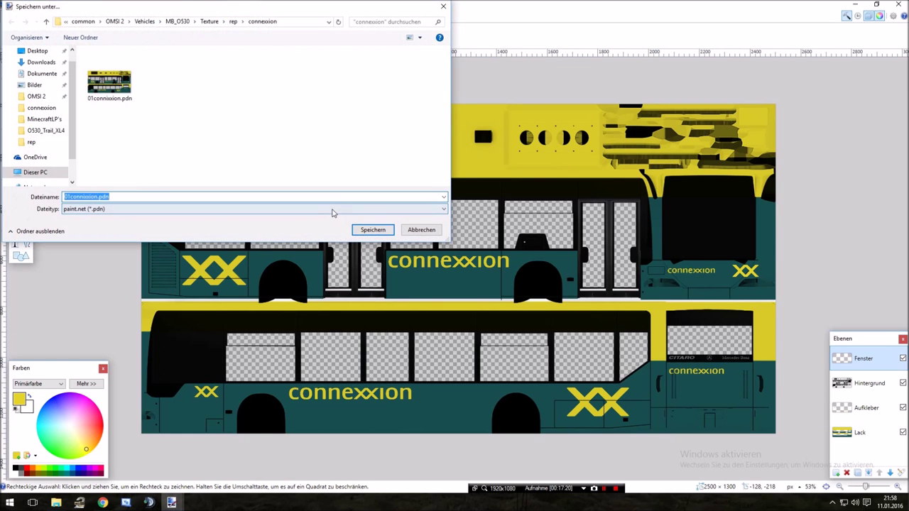
left_click(333, 210)
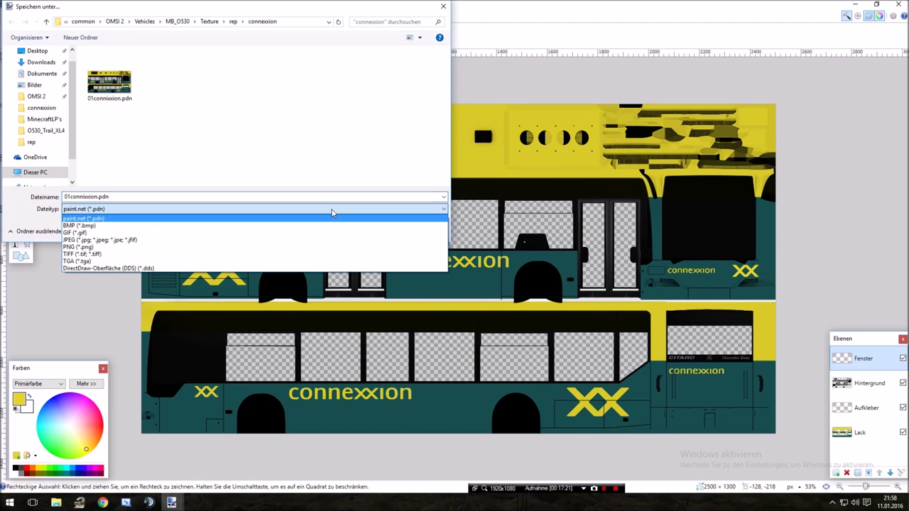
left_click(285, 261)
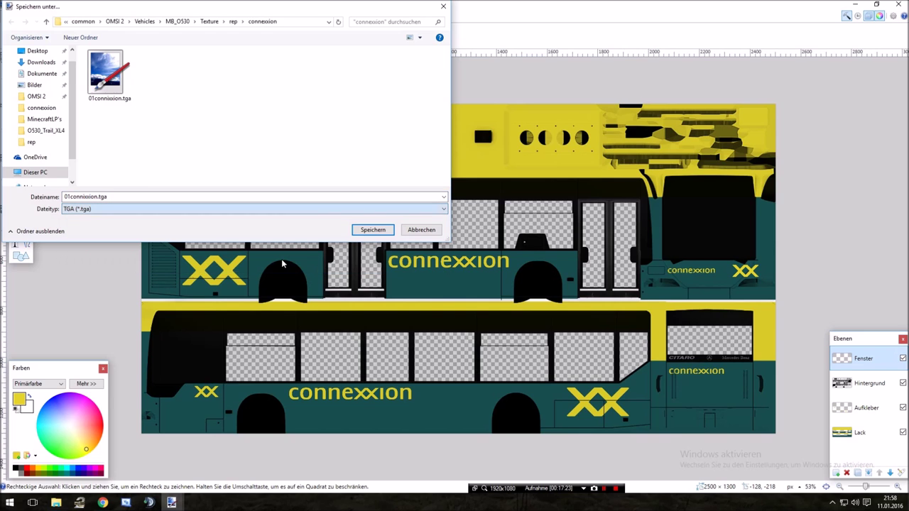
left_click(371, 230)
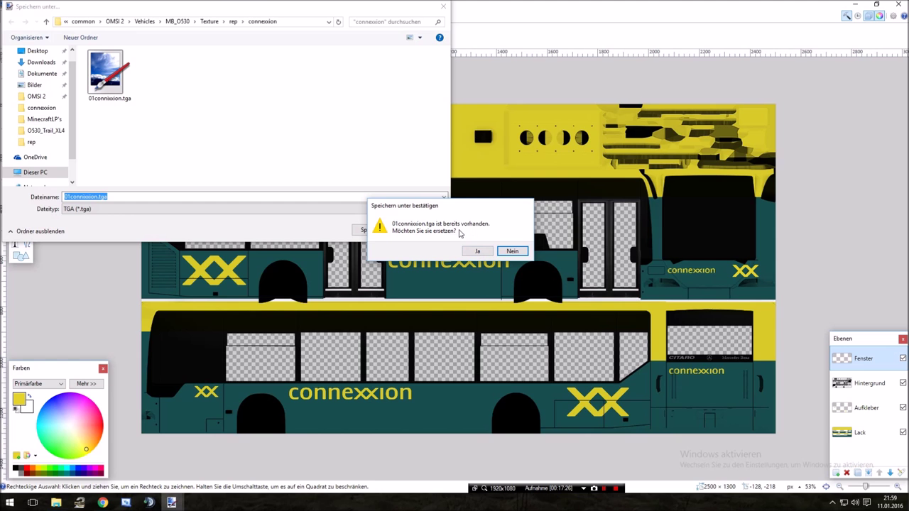
left_click(477, 250)
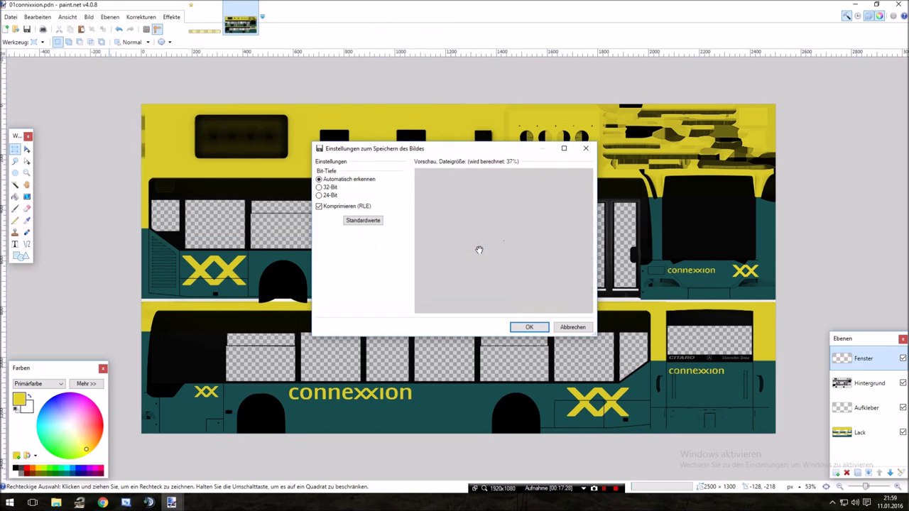
left_click(525, 331)
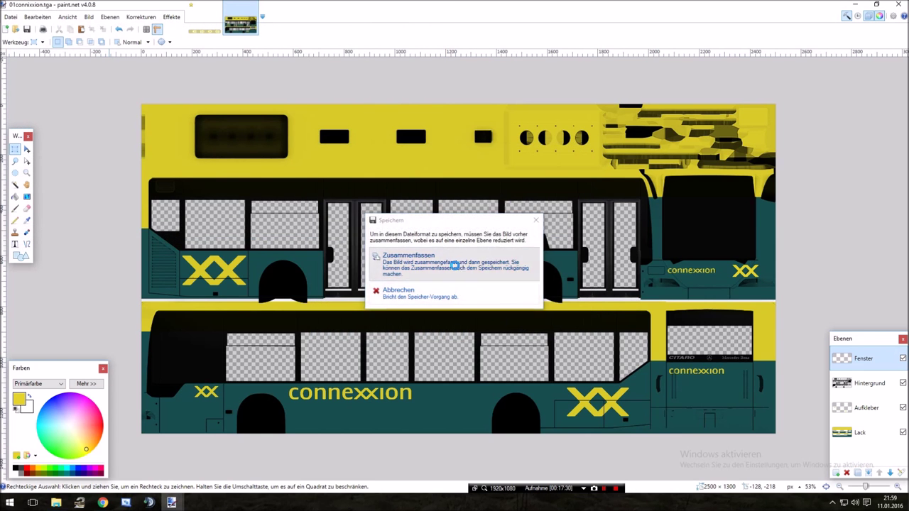
left_click(457, 270)
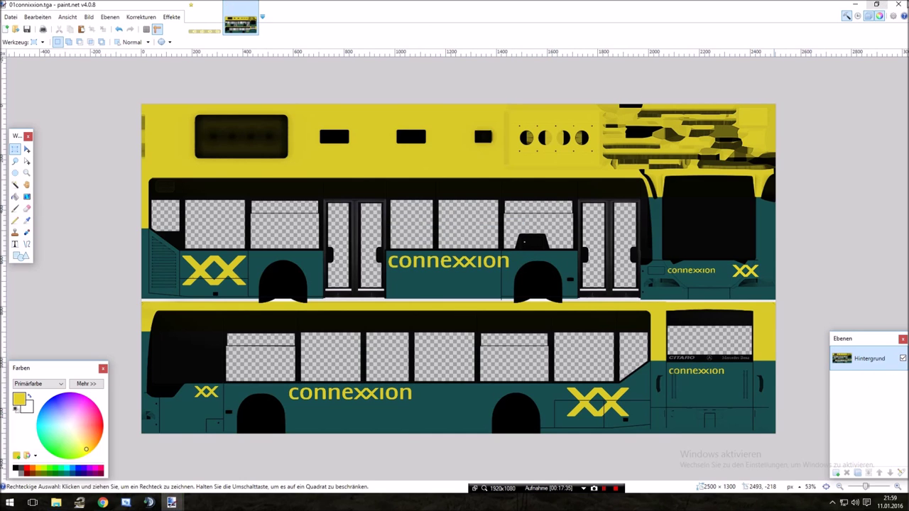
Switch to the connexxion folder and close paint.net, discarding the unsaved changes in the untitled logo image
key("alt+Tab")
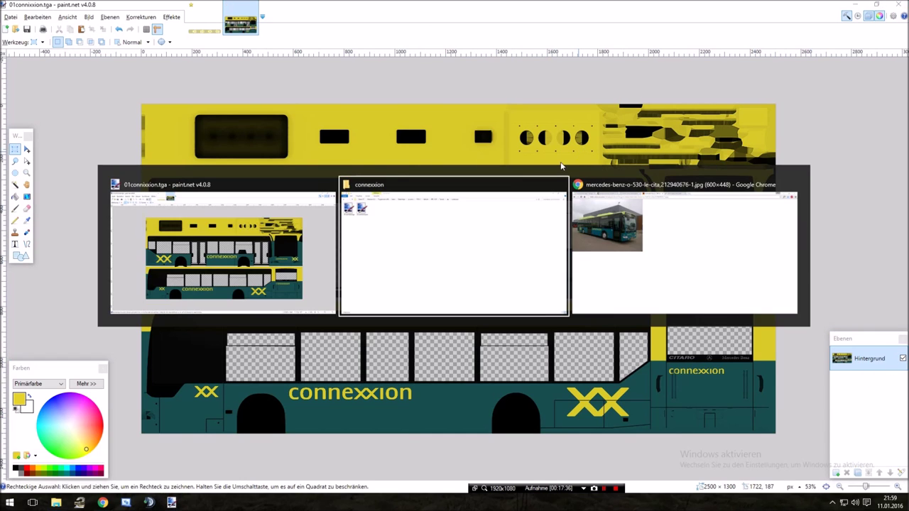
left_click_drag(185, 189, 95, 82)
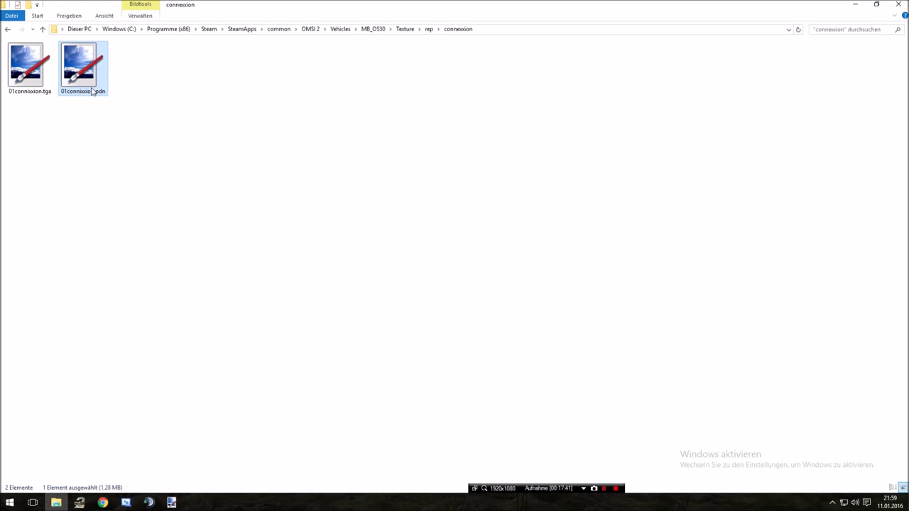
left_click(172, 503)
right_click(172, 502)
left_click(187, 382)
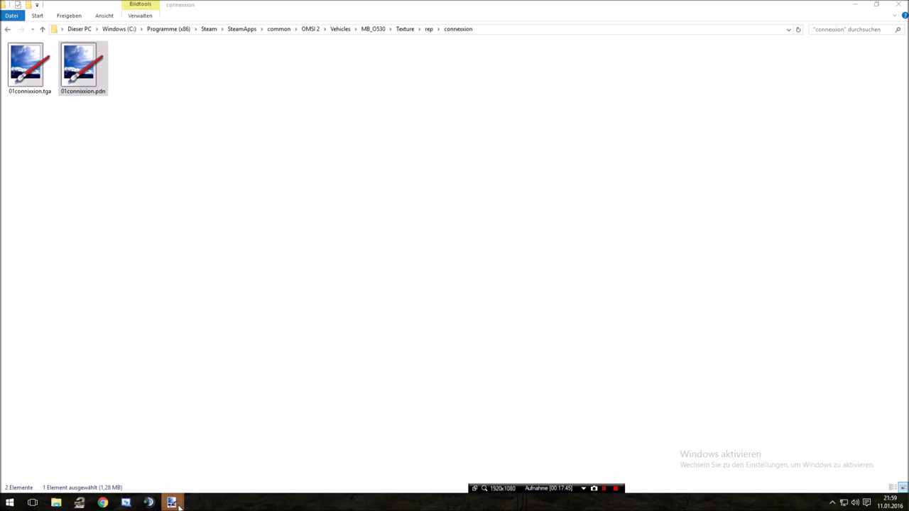
mouse_move(178, 503)
left_click(121, 458)
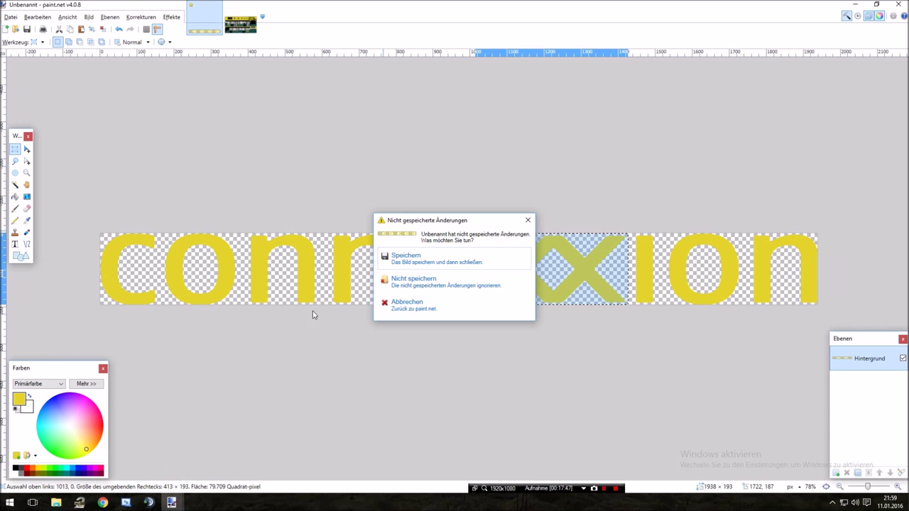
left_click(444, 283)
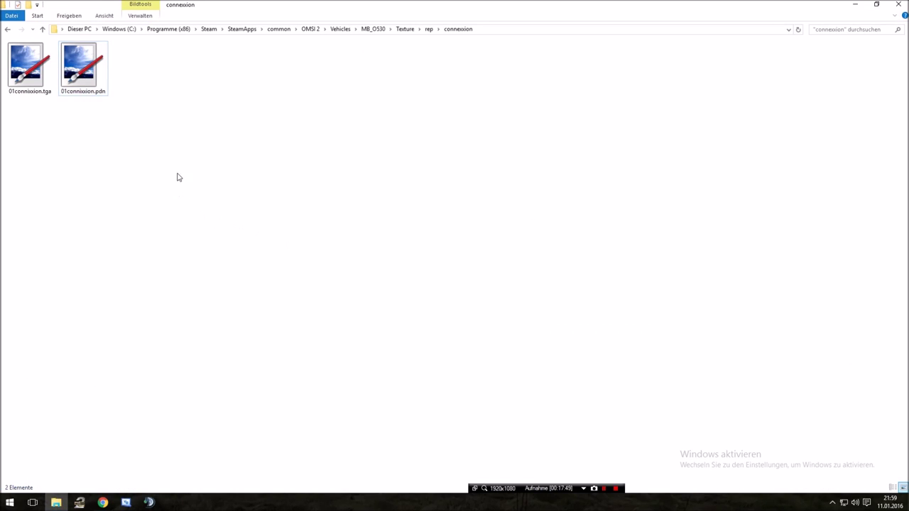
Reopen 01connixxion.pdn and toggle the Aufkleber layer's visibility off and back on to check the separate layers
double_click(80, 66)
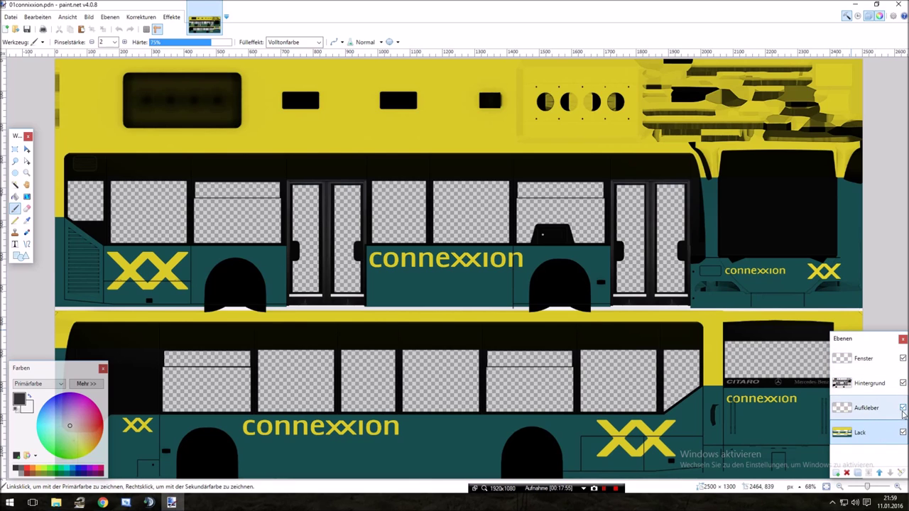
left_click(903, 409)
left_click(903, 408)
left_click(903, 408)
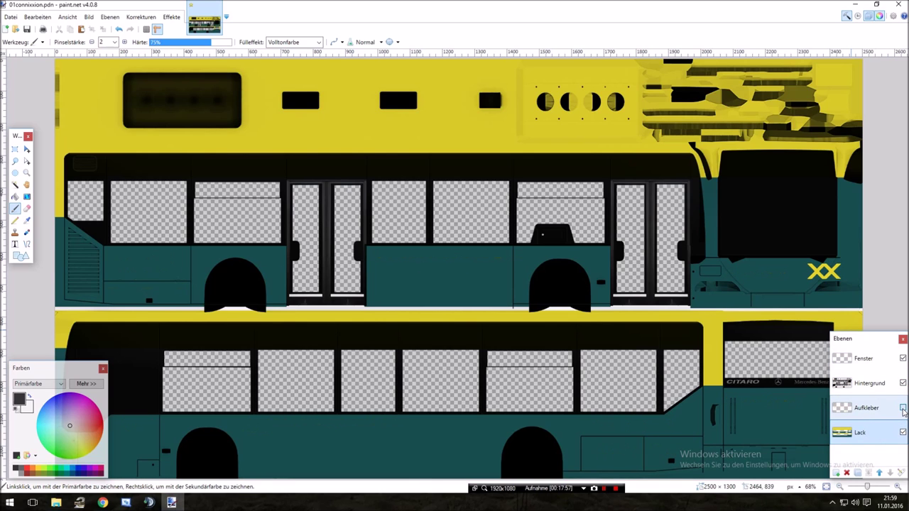
left_click(903, 408)
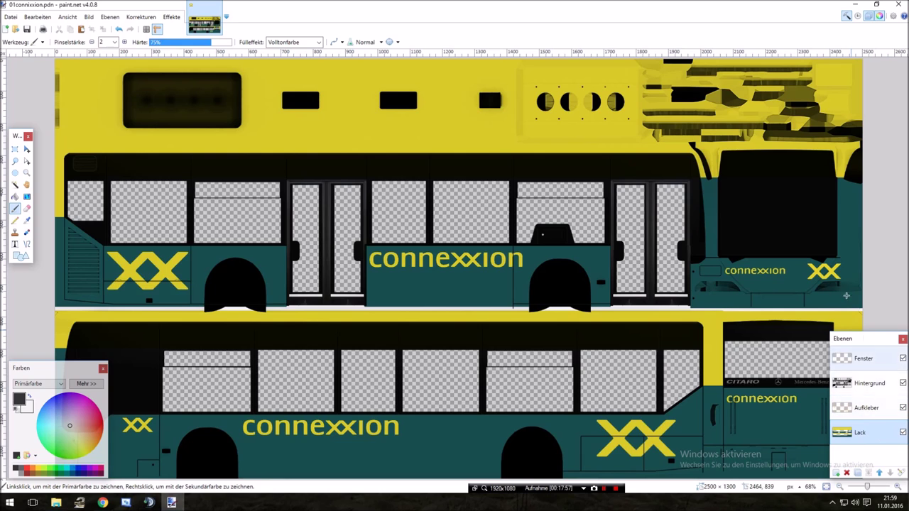
Move the Fenster layer below the Hintergrund layer and merge it down into the Aufkleber layer
left_click(876, 362)
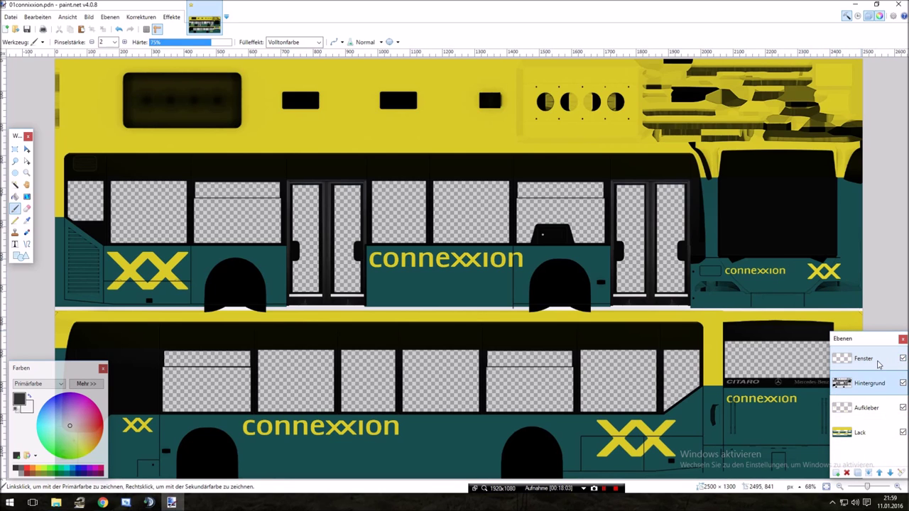
left_click(881, 364)
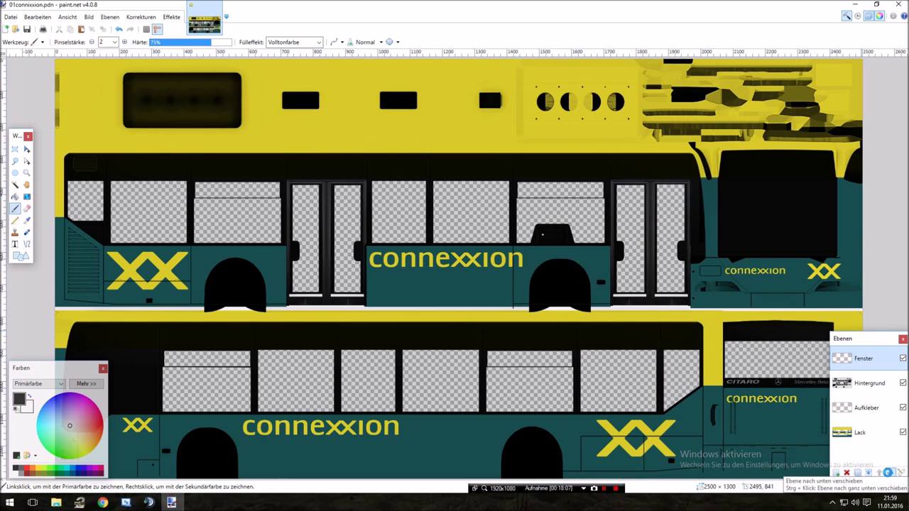
left_click(889, 474)
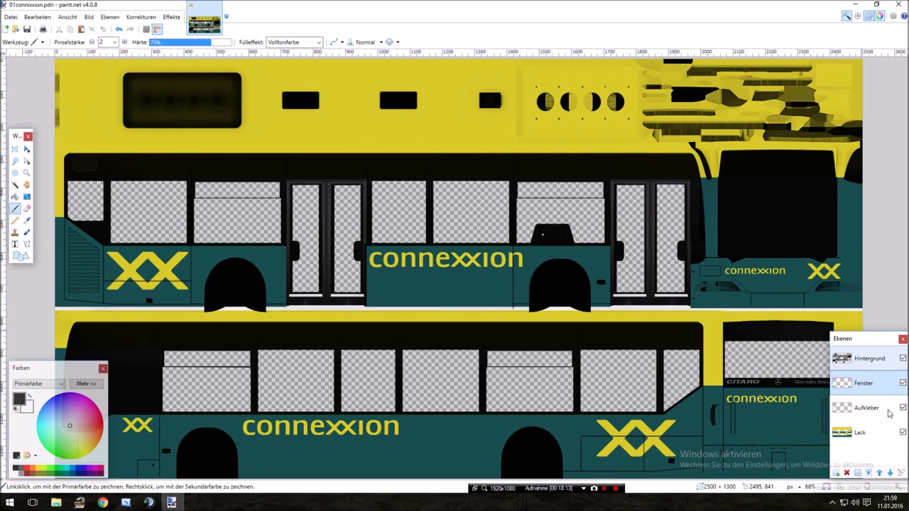
left_click(889, 474)
left_click(881, 473)
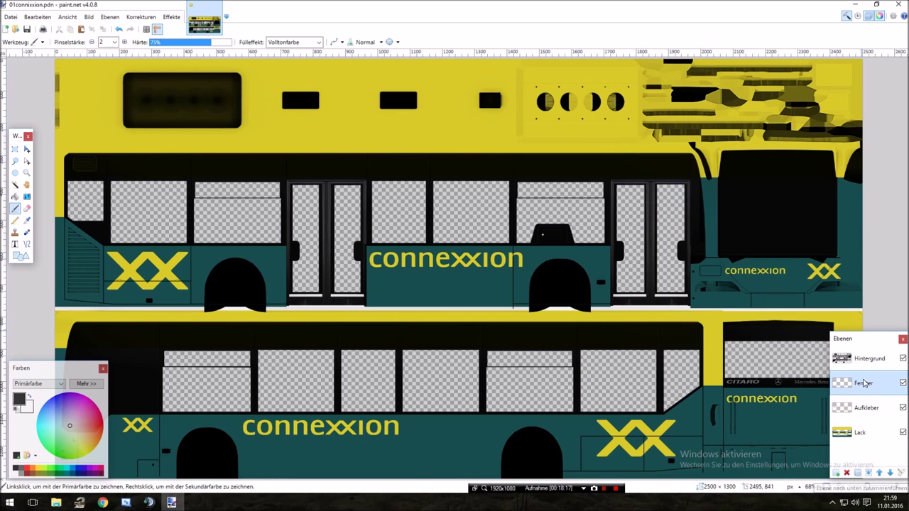
left_click(868, 473)
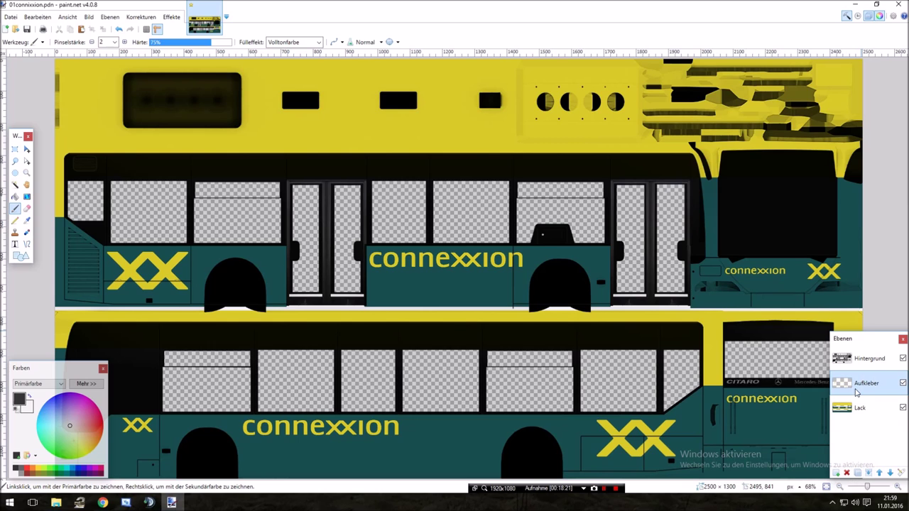
Check the merged Aufkleber layer by hiding and showing it, and save and close 01connixxion.pdn
left_click(903, 382)
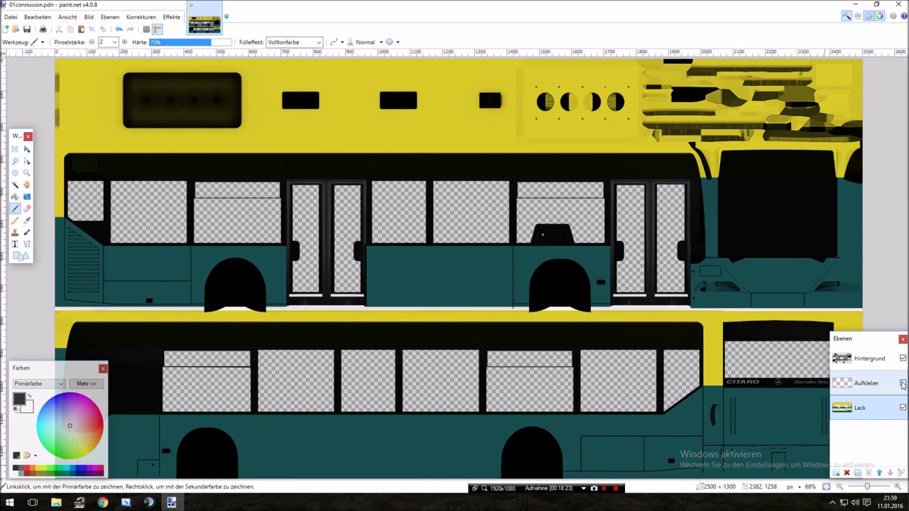
left_click(903, 384)
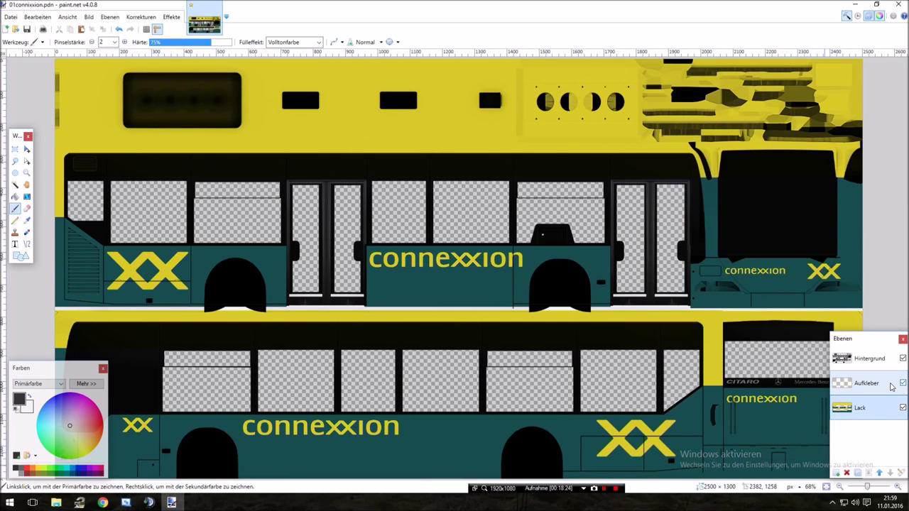
key("ctrl+s")
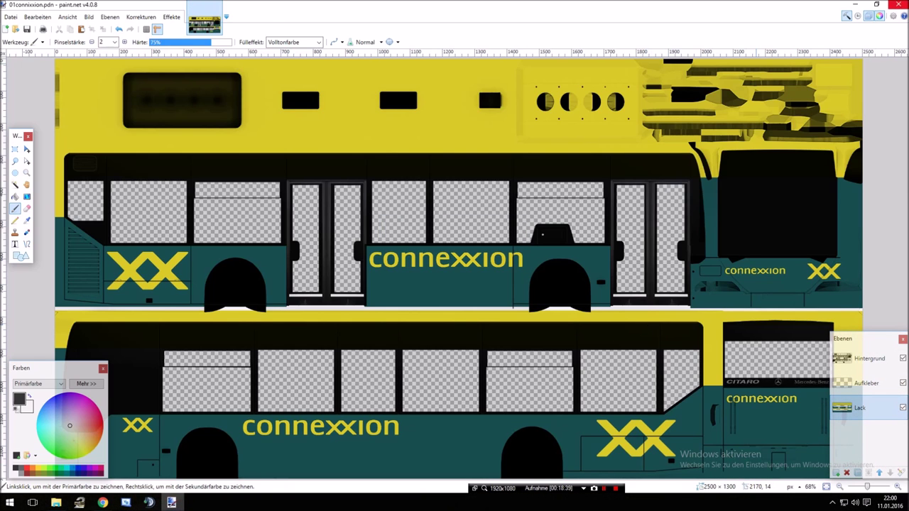
left_click(899, 4)
Open 01connixxion.tga, toggle its flattened Hintergrund layer's visibility to check it, and close the image
double_click(27, 68)
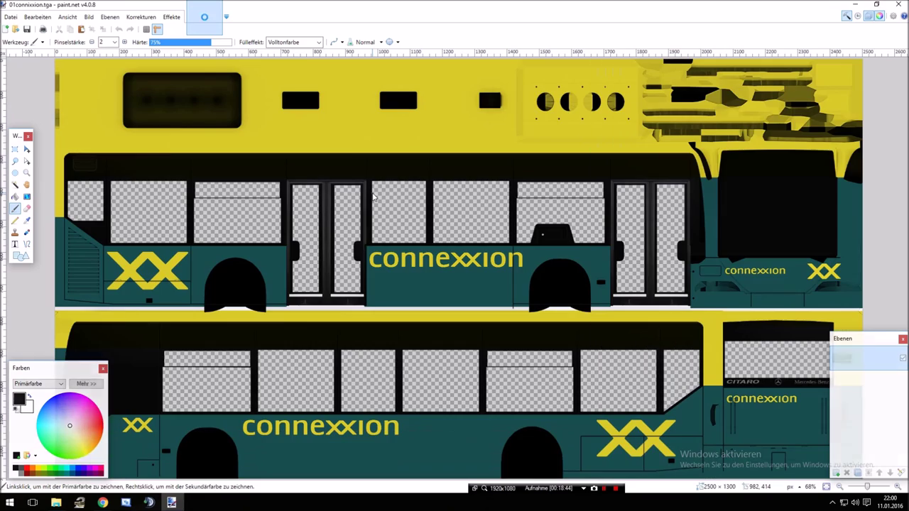
left_click(903, 360)
left_click(903, 360)
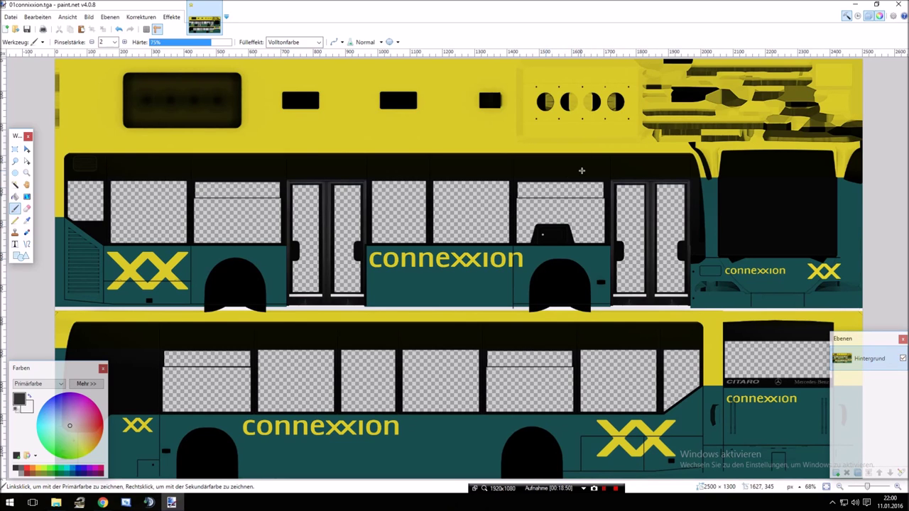
left_click(899, 5)
left_click(450, 287)
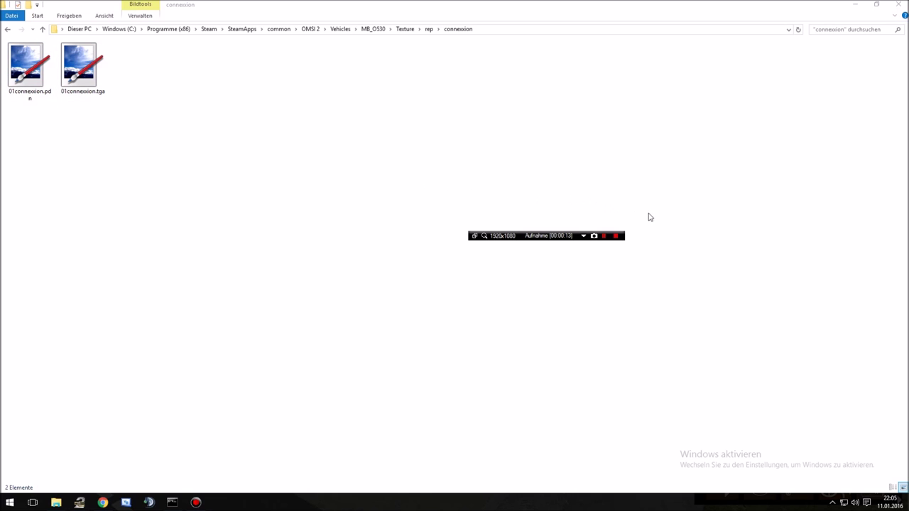
left_click(616, 237)
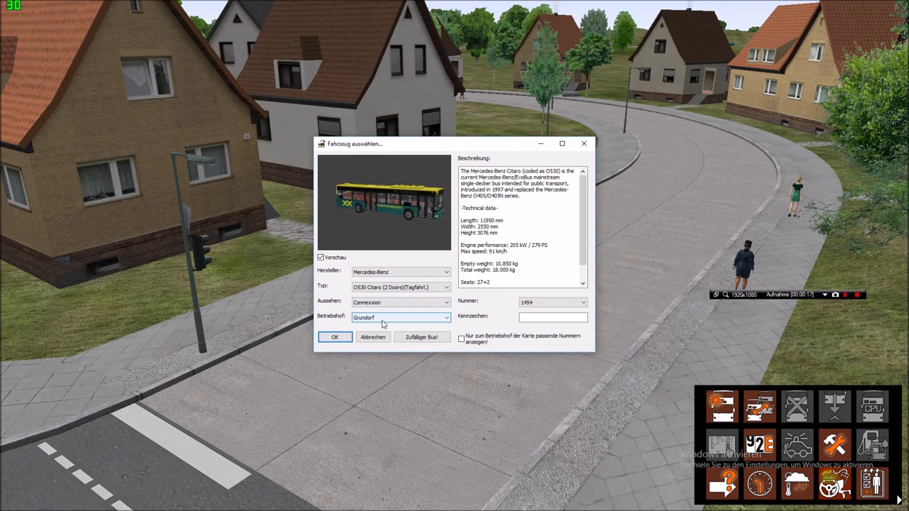
In OMSI 2, place the Mercedes-Benz O530 Citaro (2 Doors) with the Connexxion livery and Grundorf depot on the map at Nordspitze Bauernhof
left_click(336, 338)
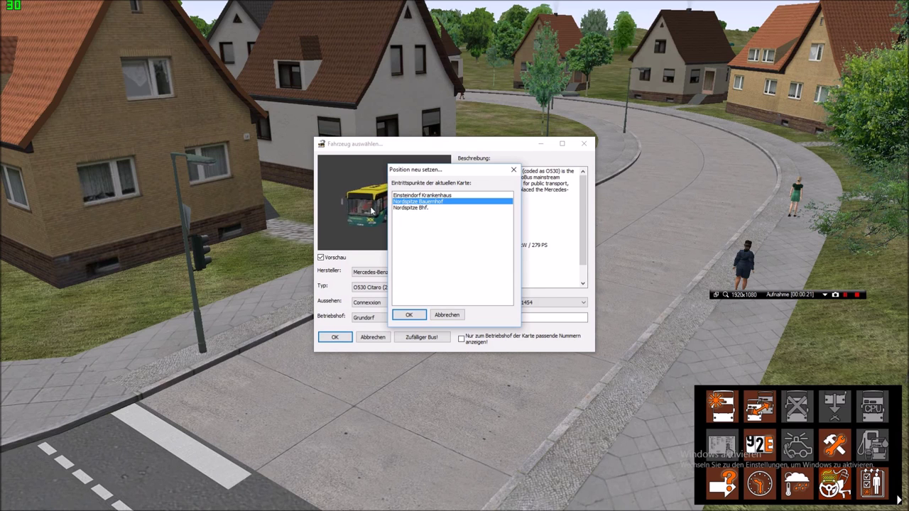
left_click(409, 316)
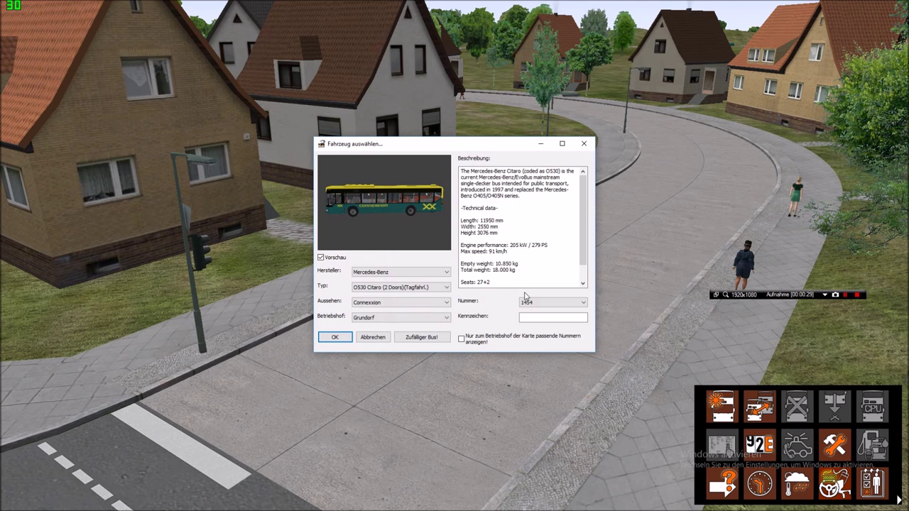
key("Return")
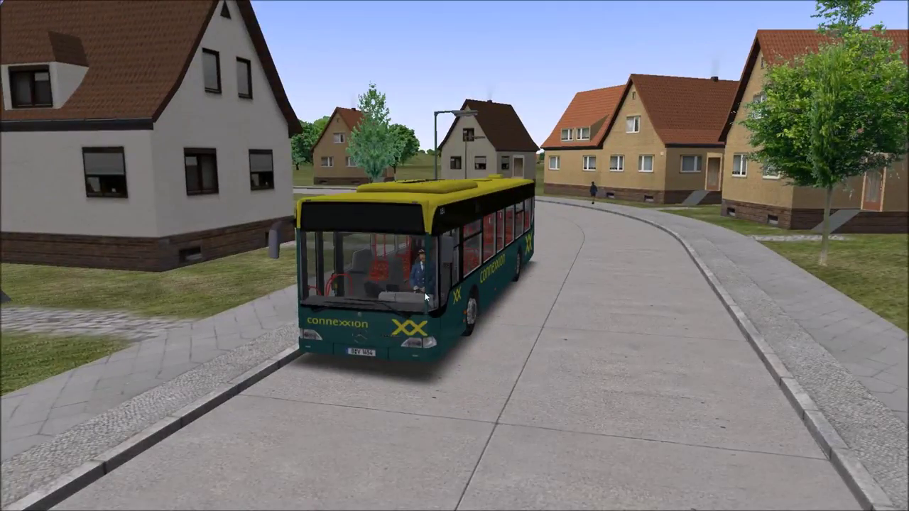
Inspect the Connexxion livery on the placed bus from the front, rear and both sides
scroll(353, 382, "up", 3)
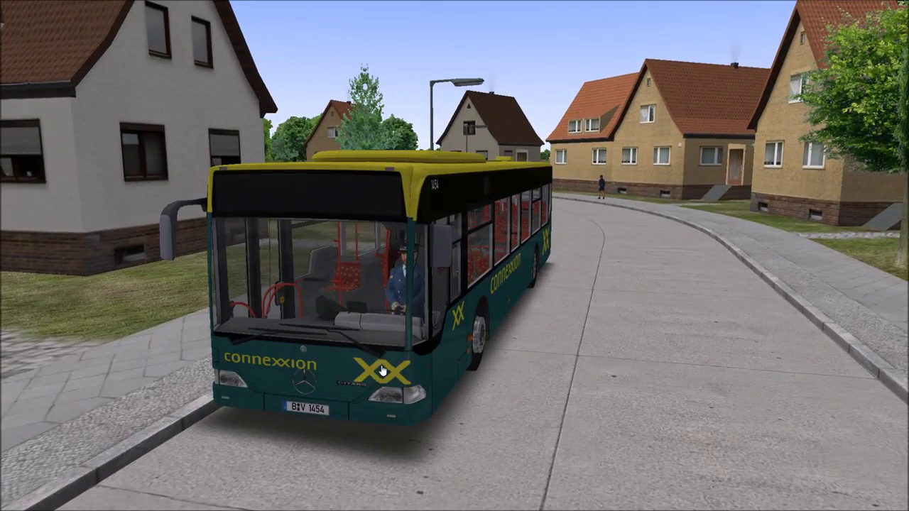
left_click_drag(353, 381, 462, 329)
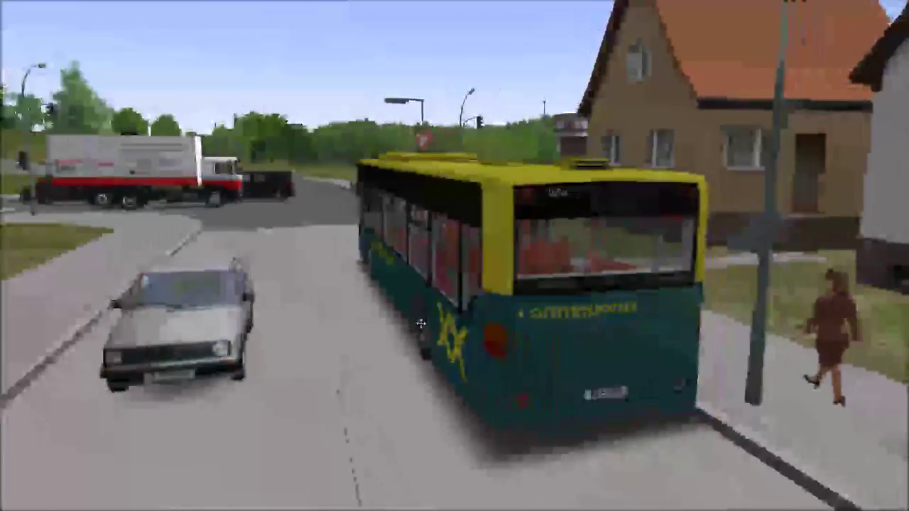
left_click_drag(420, 323, 517, 323)
scroll(476, 337, "up", 2)
scroll(497, 335, "down", 2)
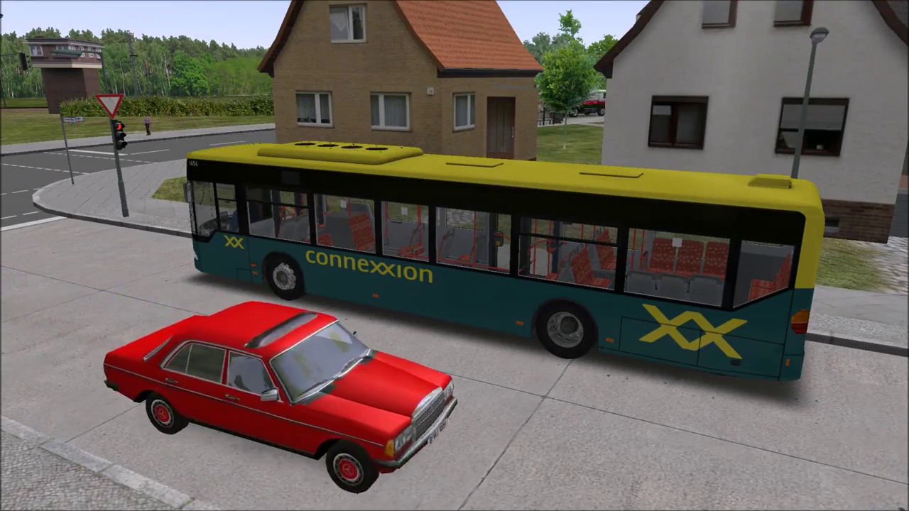
left_click_drag(457, 271, 524, 283)
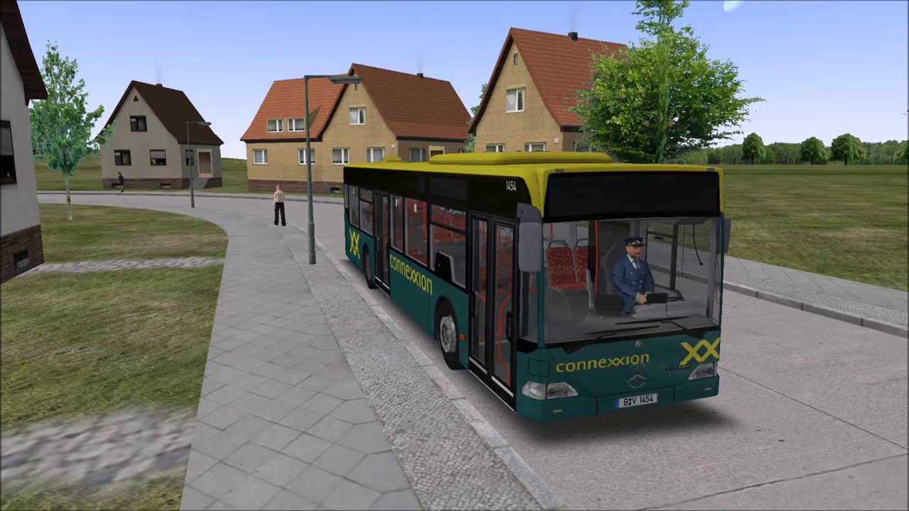